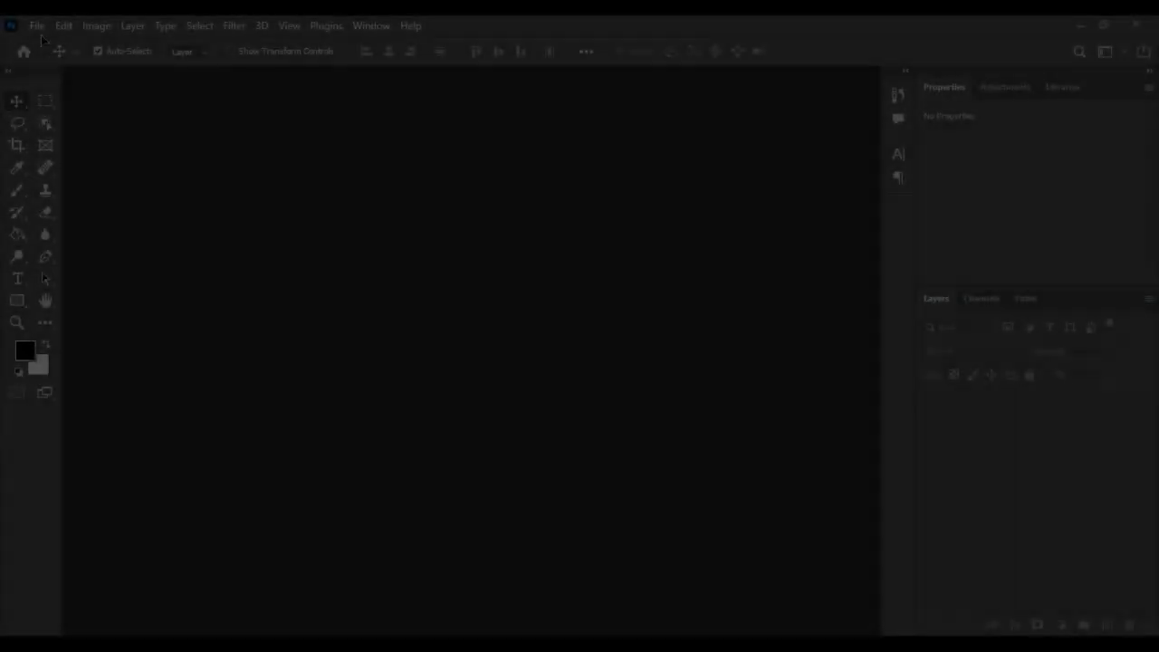
# Open the File menu from the empty Photoshop workspace.
pyautogui.click(37, 25)
# Create an 851 × 315 px, 300 ppi document named 'Facebook Cover Design'.
pyautogui.click(45, 42)
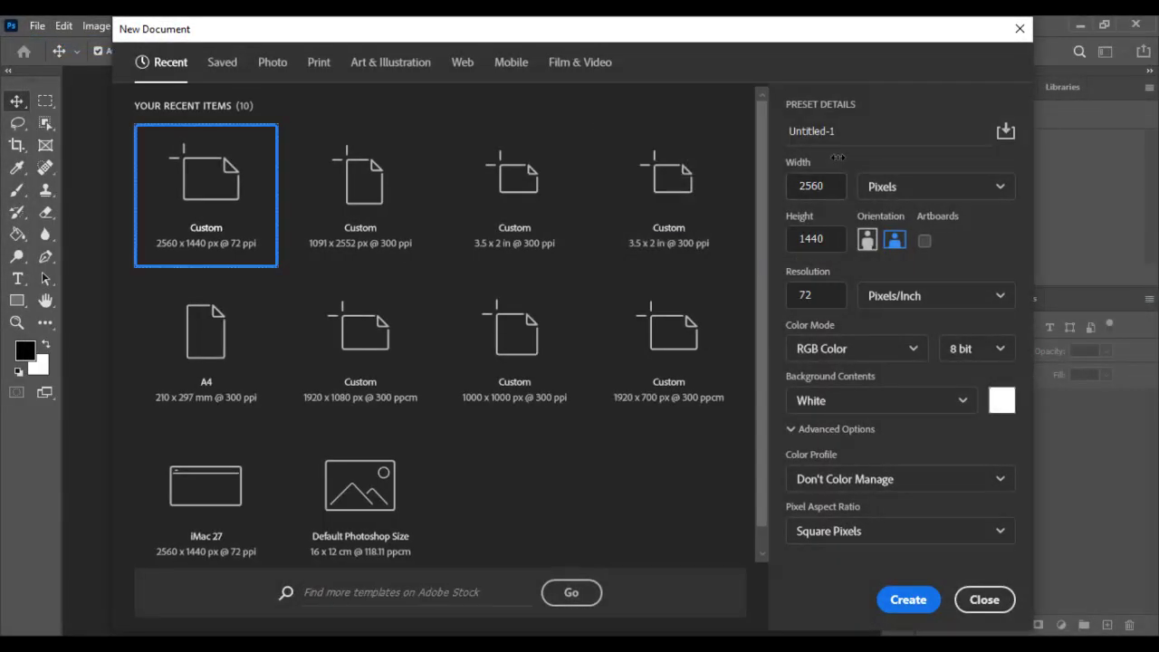
pyautogui.click(838, 131)
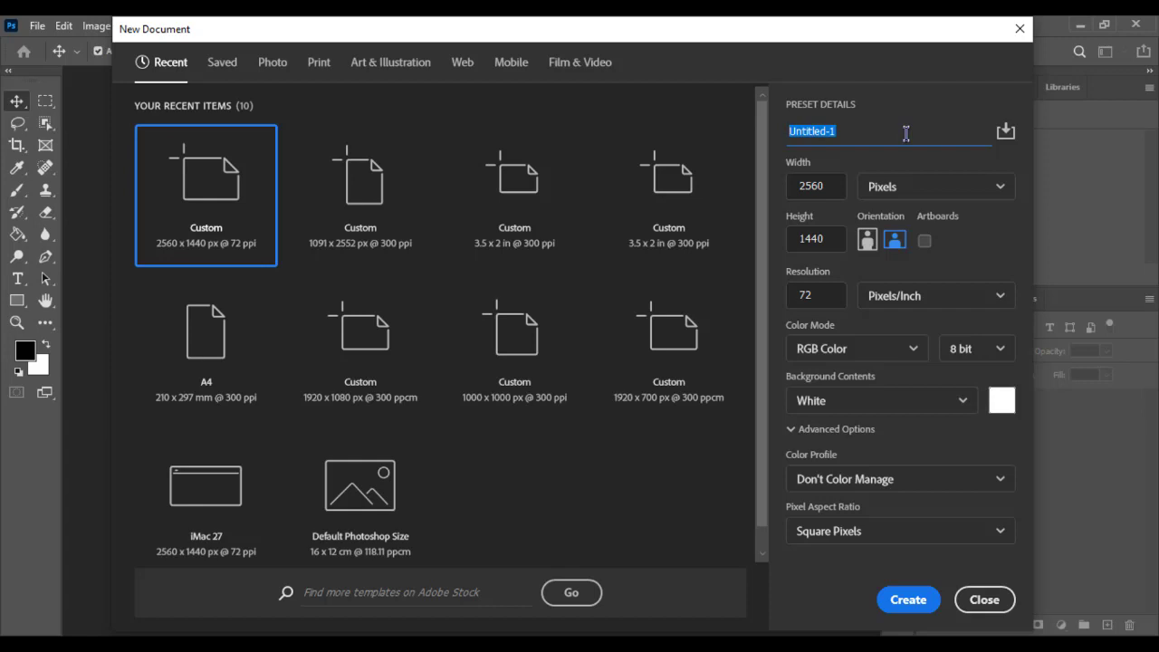
pyautogui.write('F')
pyautogui.write('a')
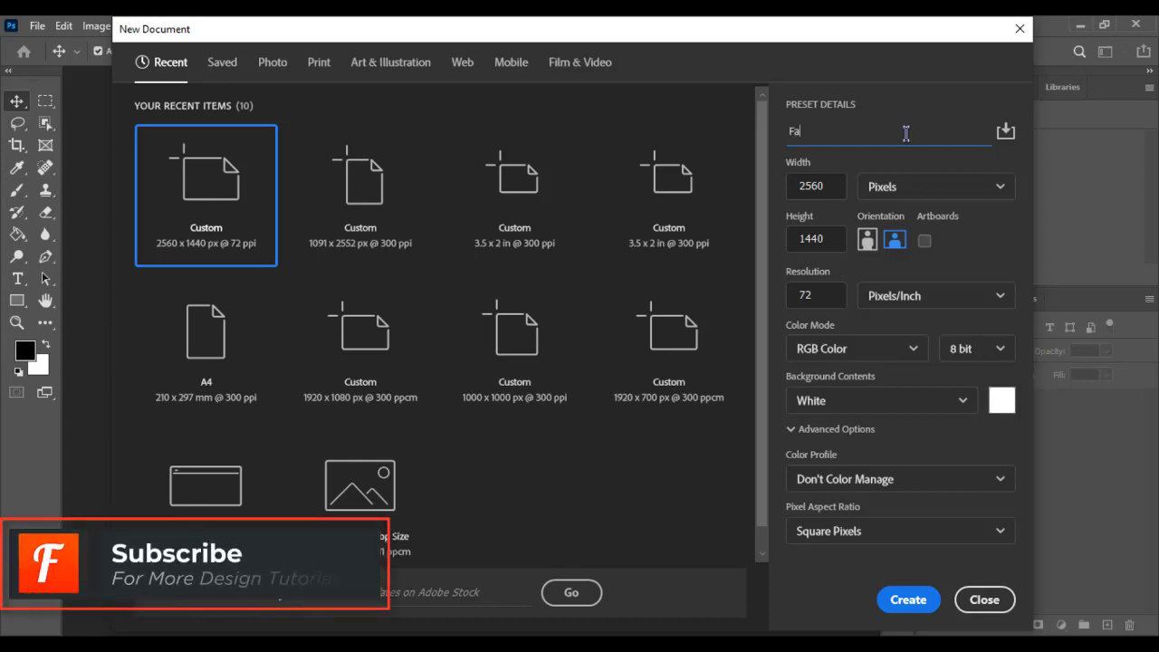
pyautogui.write('cebook Cover Design')
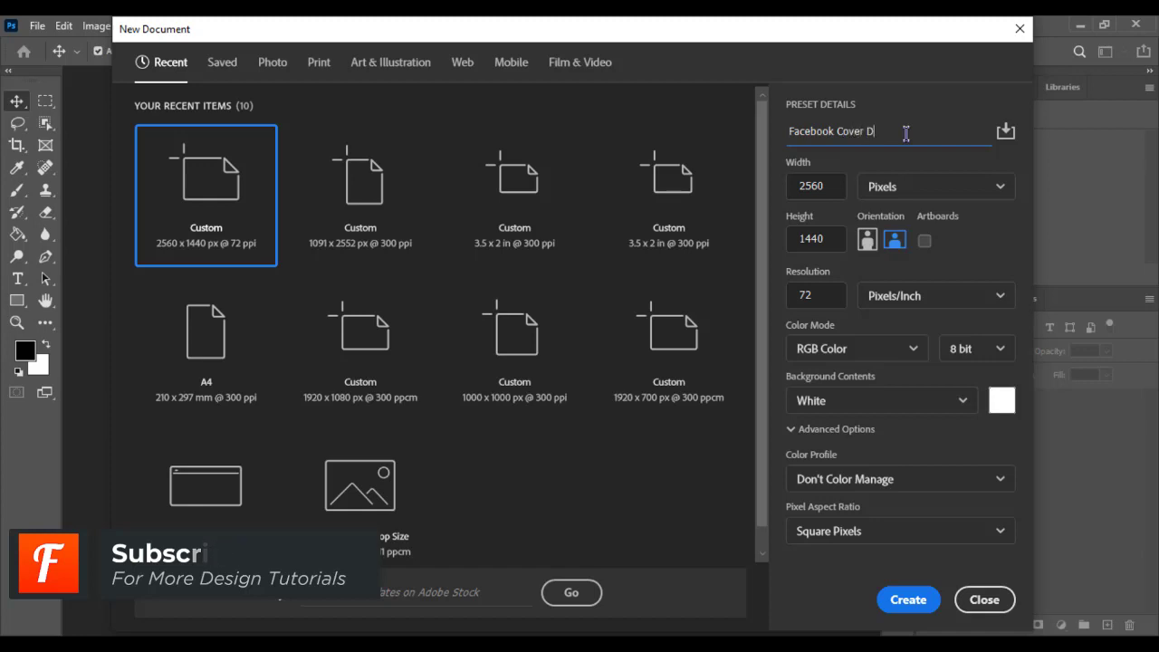
pyautogui.click(831, 188)
pyautogui.write('851')
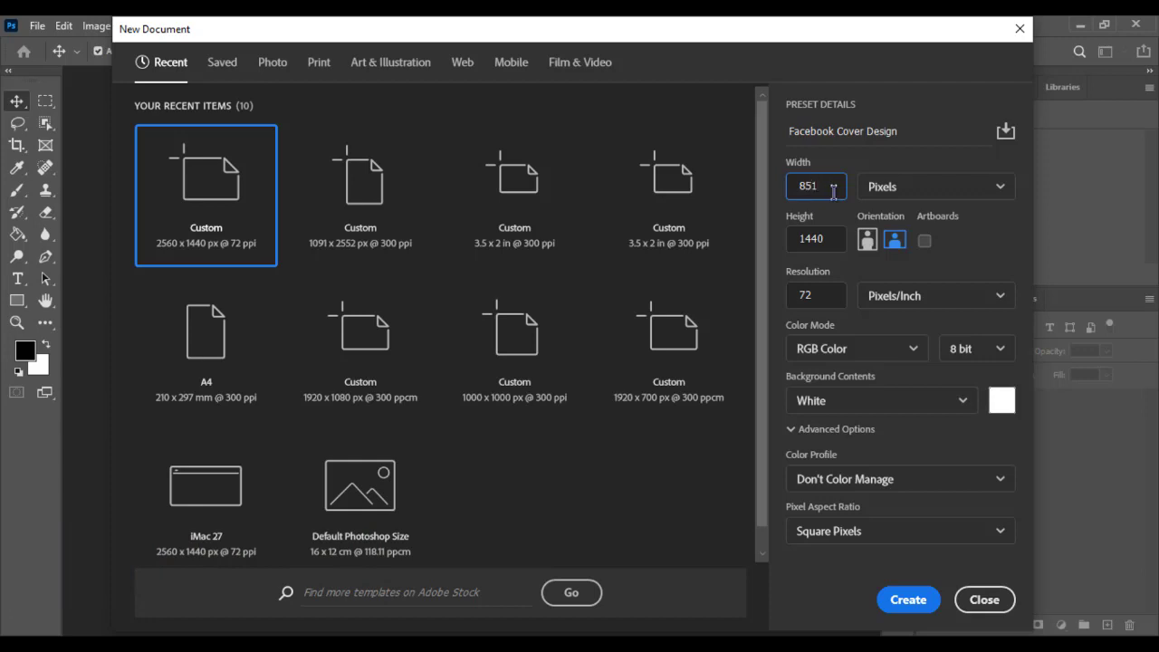
pyautogui.click(829, 249)
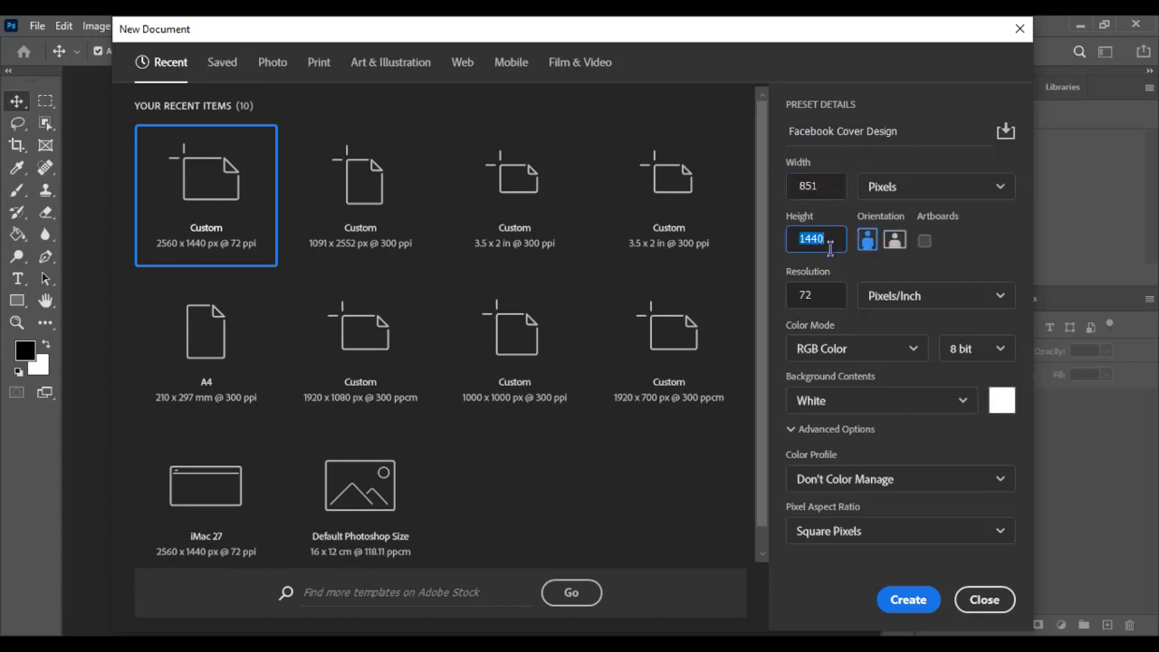
pyautogui.write('315')
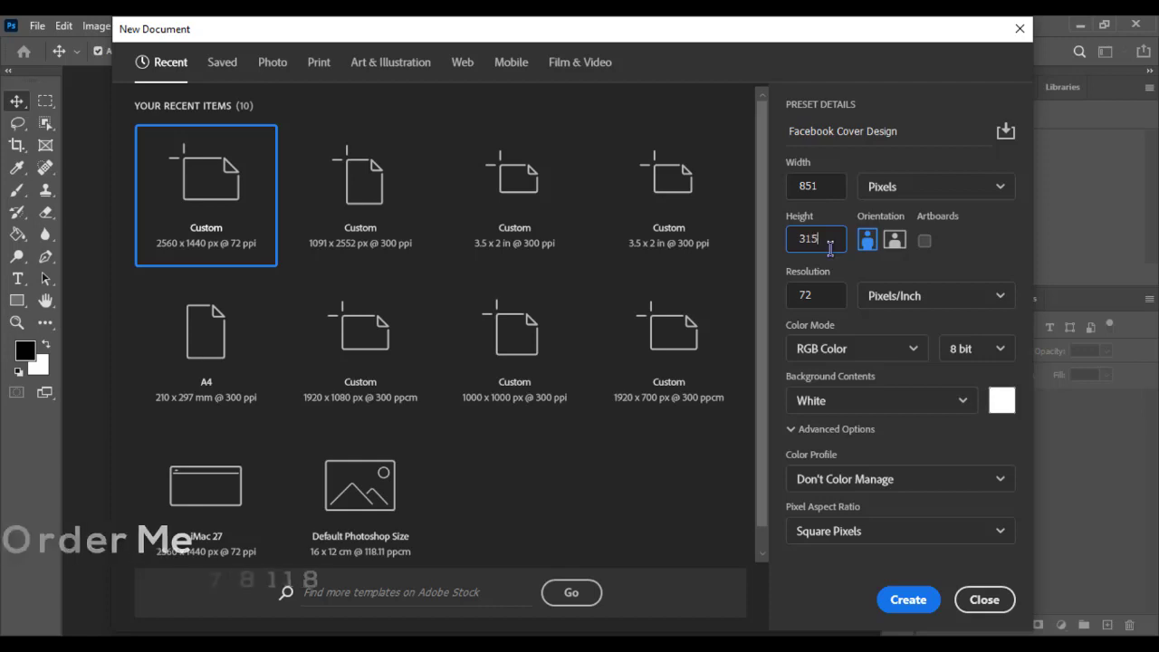
pyautogui.click(836, 287)
pyautogui.write('300')
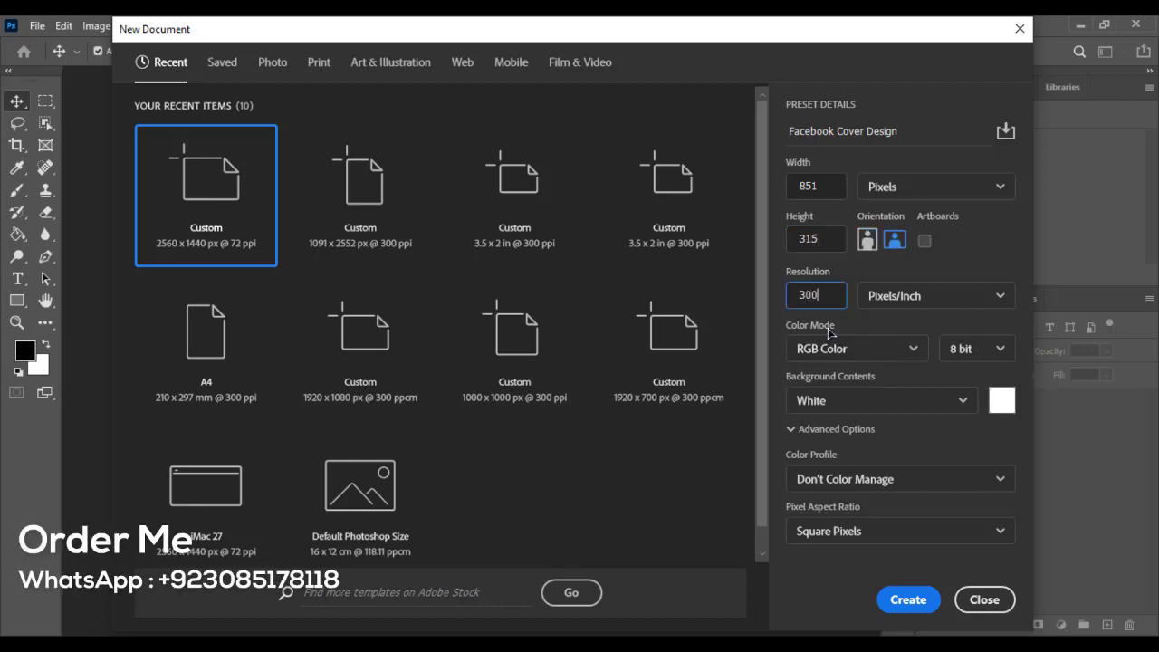
pyautogui.click(908, 600)
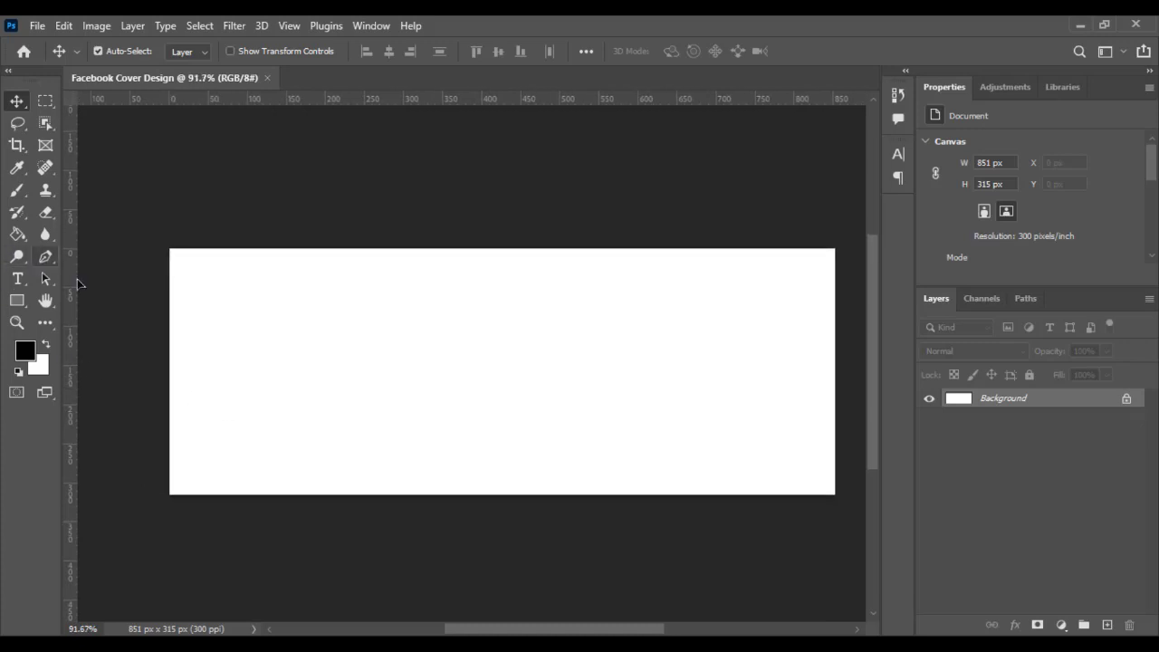
# Pen the wave's curved anchor points from the canvas's left edge to past the right edge.
pyautogui.click(168, 419)
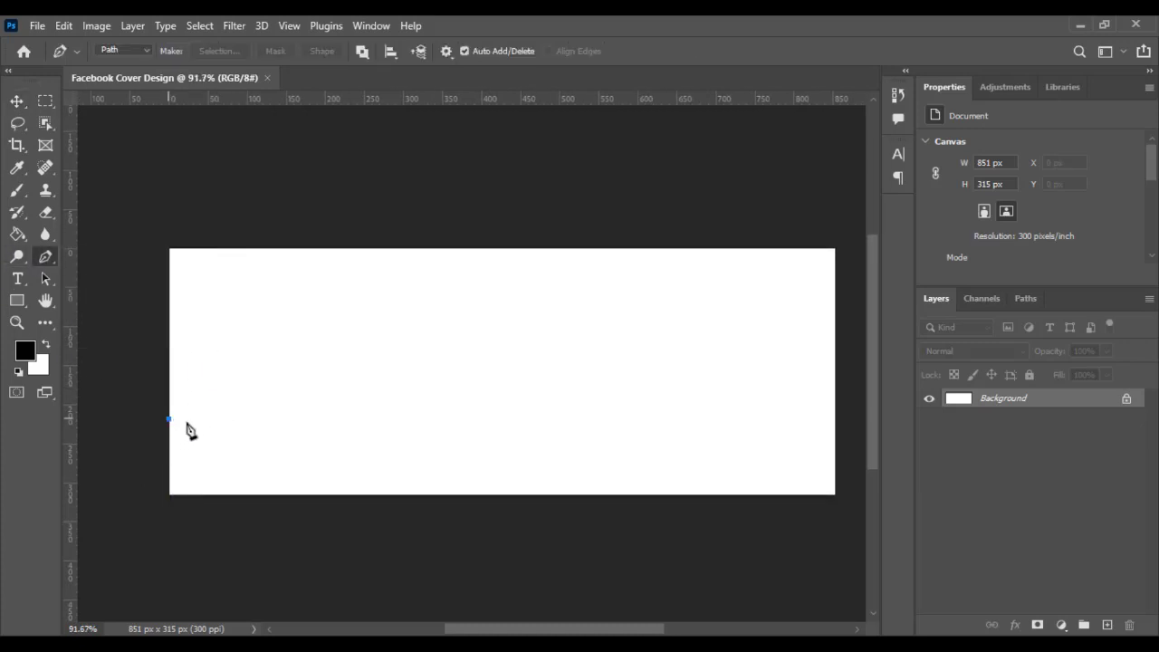
pyautogui.moveTo(260, 433); pyautogui.dragTo(326, 421)
pyautogui.moveTo(411, 479); pyautogui.dragTo(476, 541)
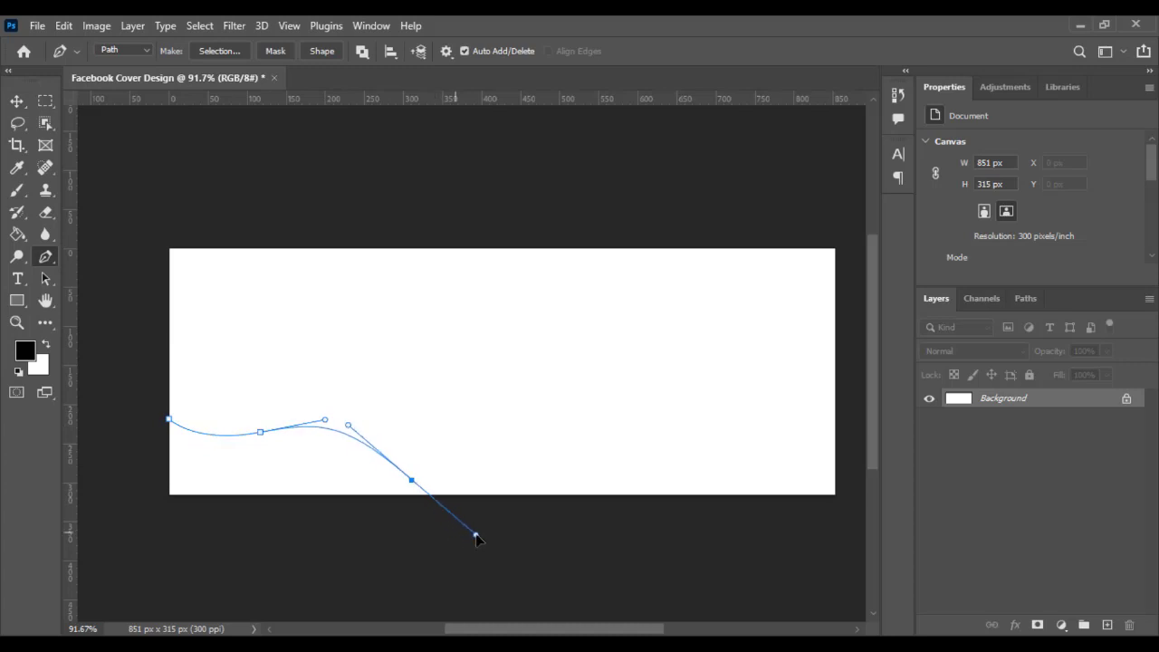
pyautogui.hotkey('ctrl', 'z')
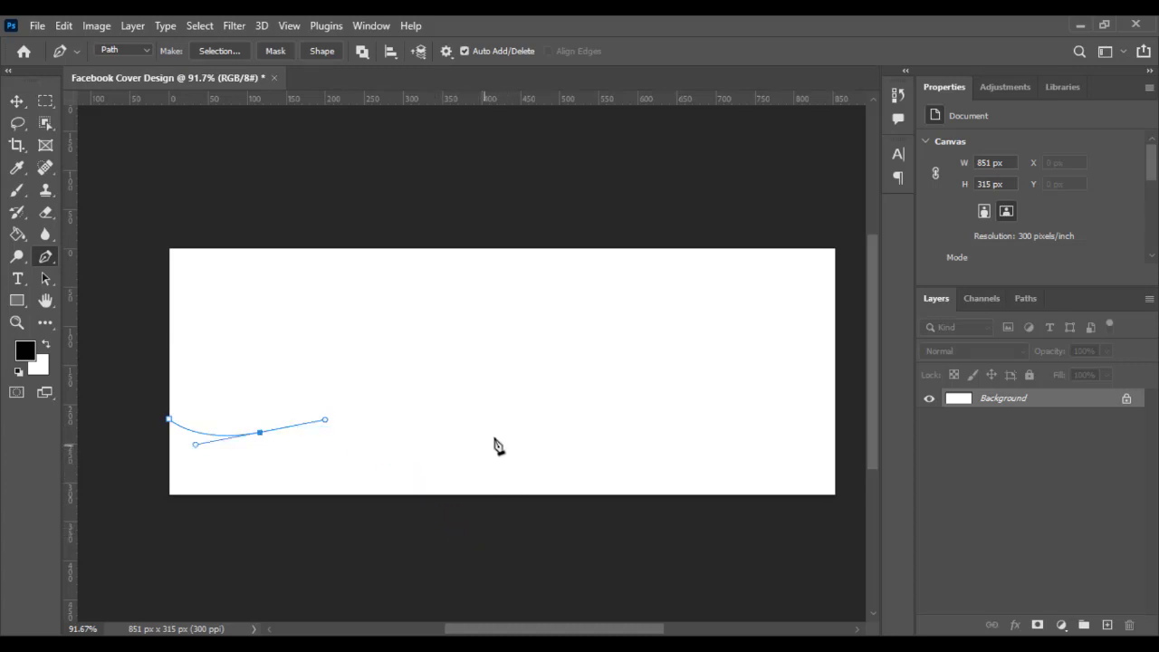
pyautogui.moveTo(488, 444); pyautogui.dragTo(600, 516)
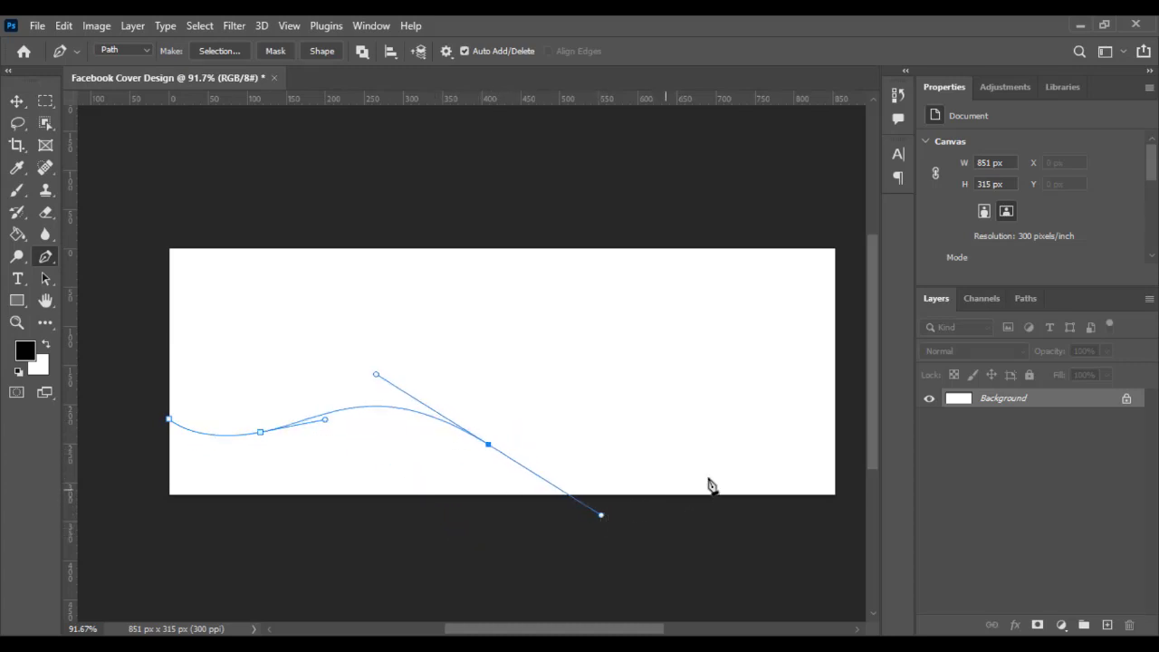
pyautogui.moveTo(758, 466); pyautogui.dragTo(812, 450)
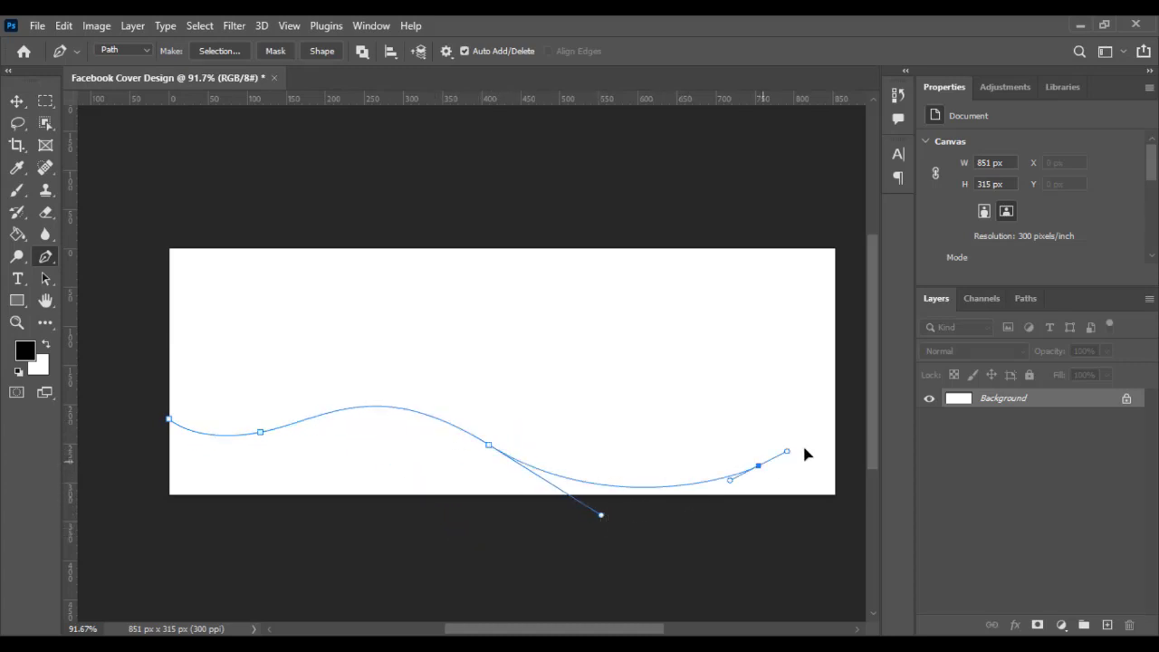
pyautogui.click(844, 489)
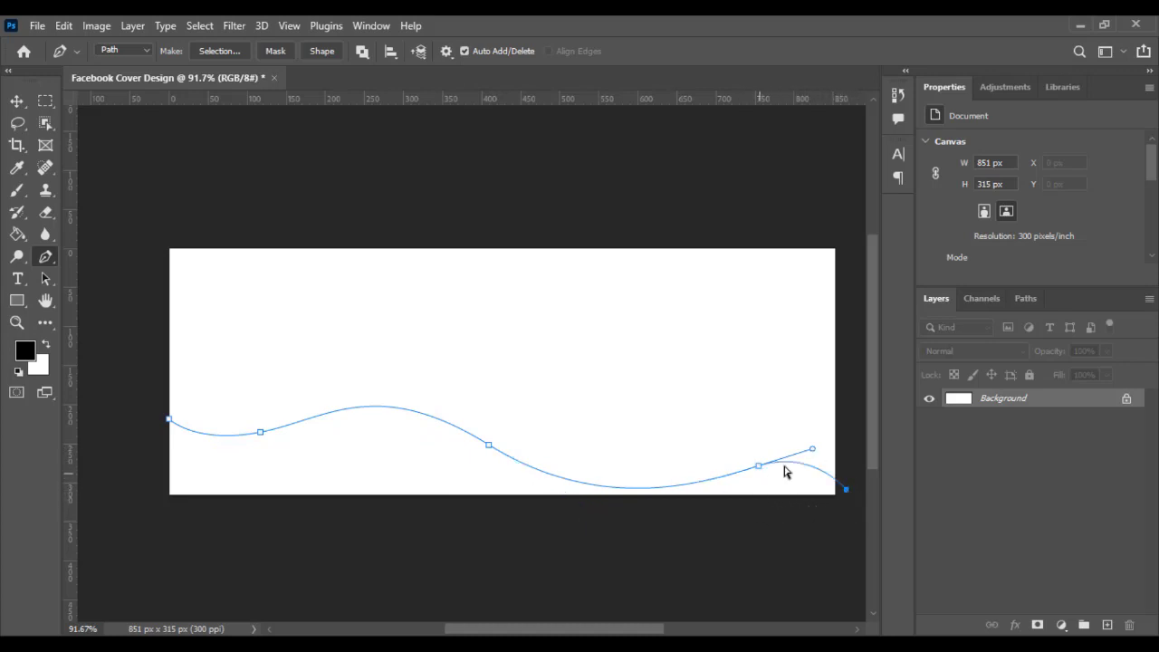
pyautogui.moveTo(810, 453)
pyautogui.mouseDown()
pyautogui.moveTo(797, 463)
pyautogui.moveTo(796, 412)
pyautogui.moveTo(831, 448)
pyautogui.mouseUp()
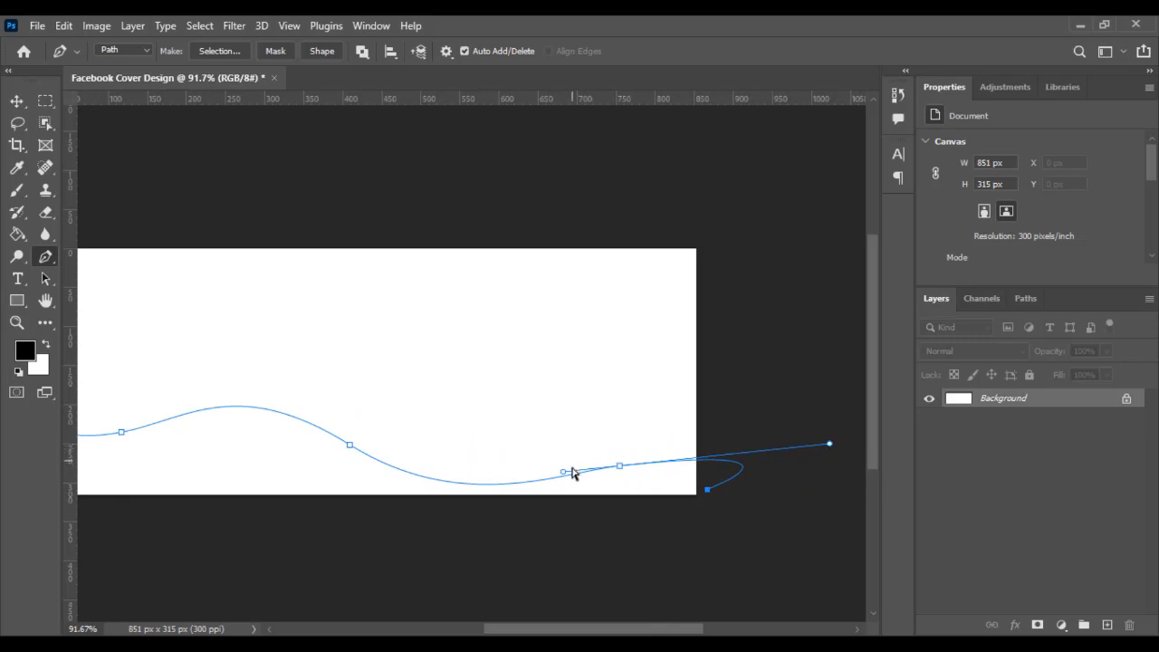
# Reshape the right-hand curve segments into a second smooth wave crest.
pyautogui.moveTo(553, 470); pyautogui.dragTo(502, 416)
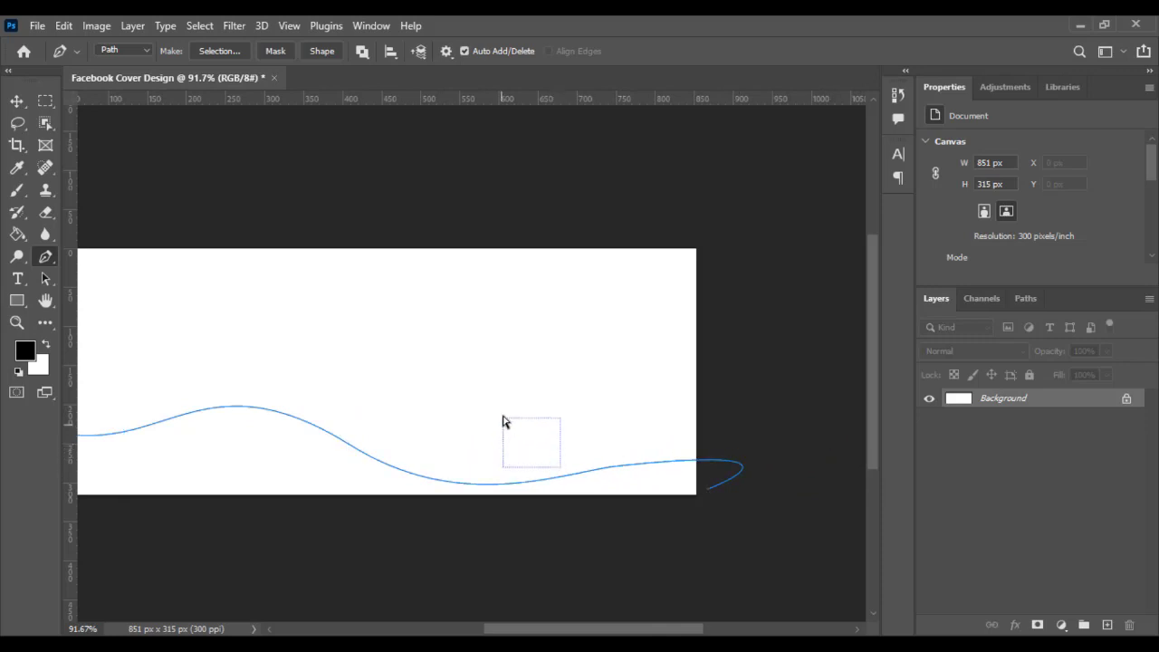
pyautogui.keyDown('ctrl'); pyautogui.click(607, 470); pyautogui.keyUp('ctrl')
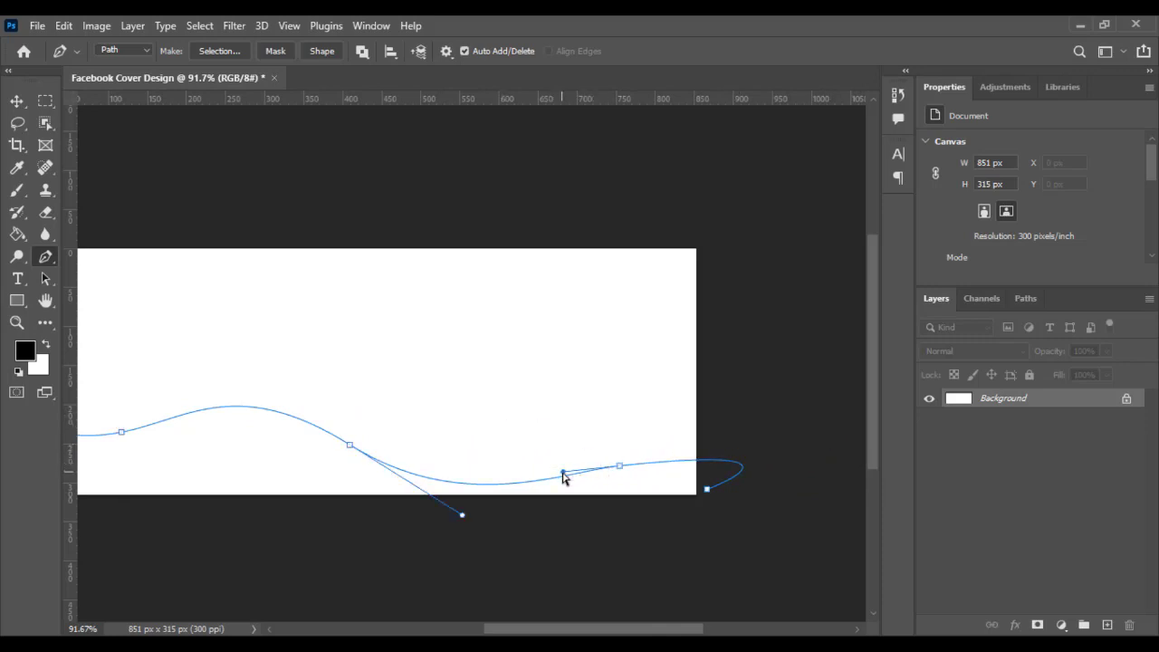
pyautogui.moveTo(563, 473); pyautogui.dragTo(478, 393)
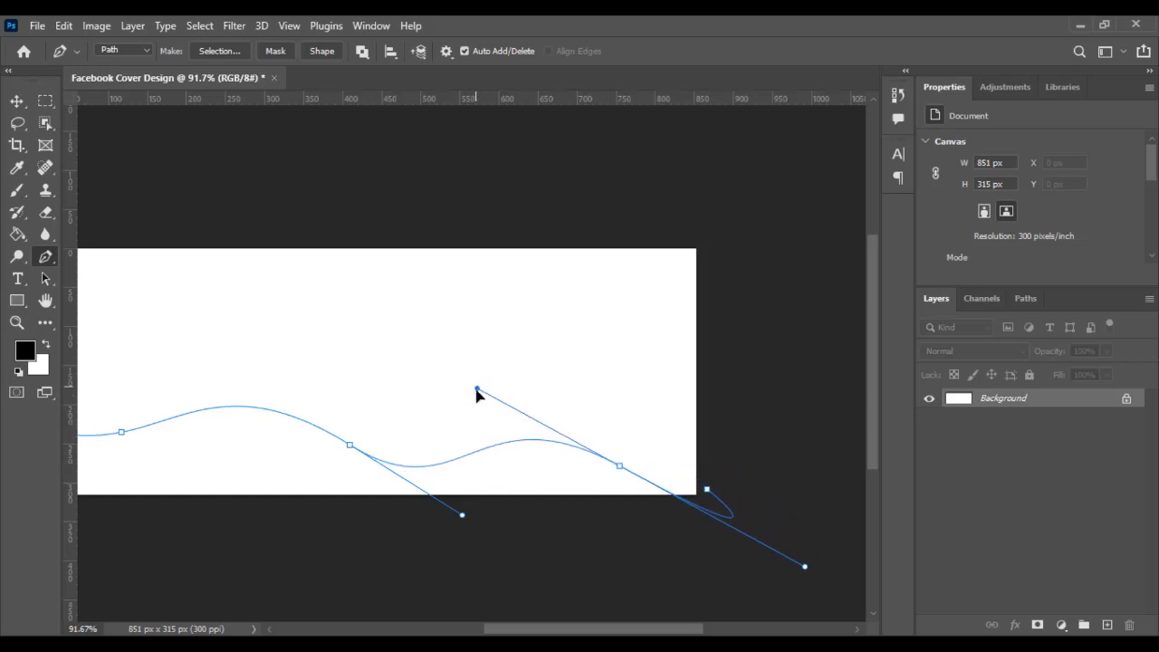
pyautogui.scroll(-2, 380, 458)
pyautogui.scroll(-2, 425, 457)
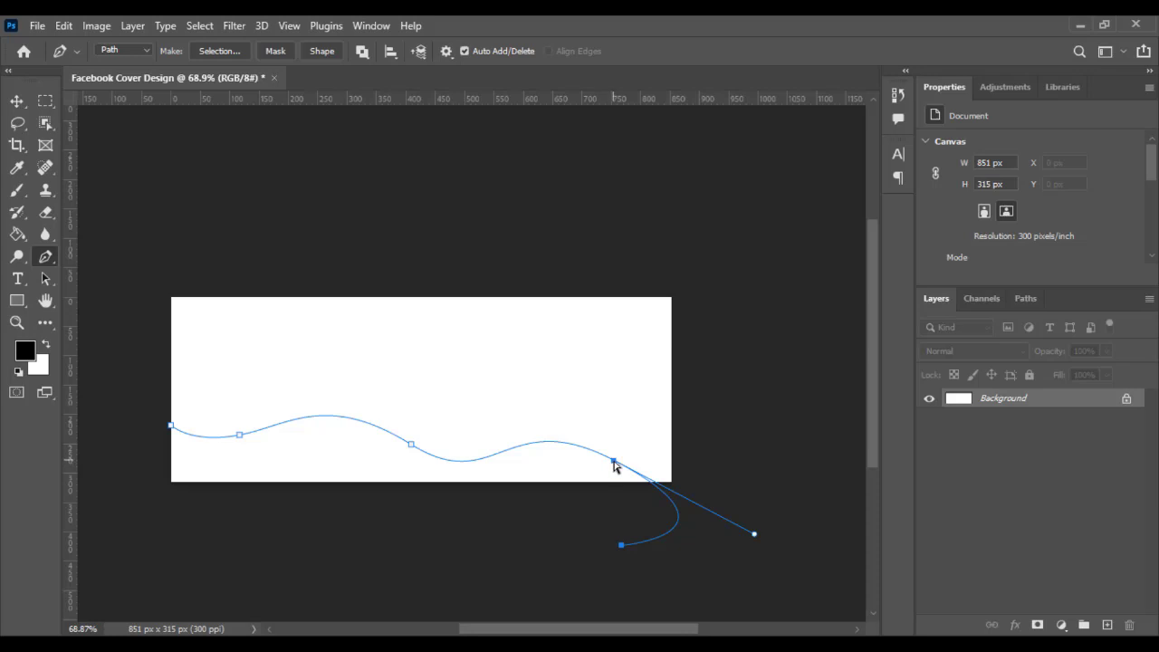
pyautogui.keyDown('ctrl'); pyautogui.click(584, 447); pyautogui.keyUp('ctrl')
pyautogui.moveTo(507, 404); pyautogui.dragTo(523, 421)
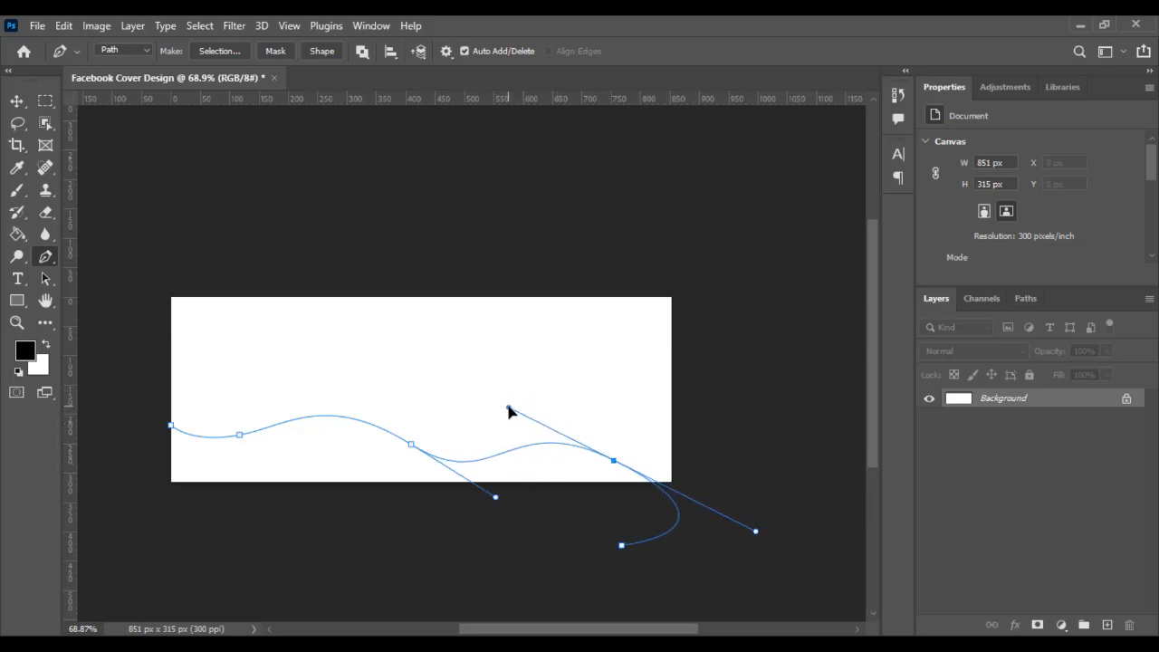
pyautogui.moveTo(523, 421); pyautogui.dragTo(517, 407)
# Close the wave path by running it straight below the canvas back to its start.
pyautogui.click(320, 553)
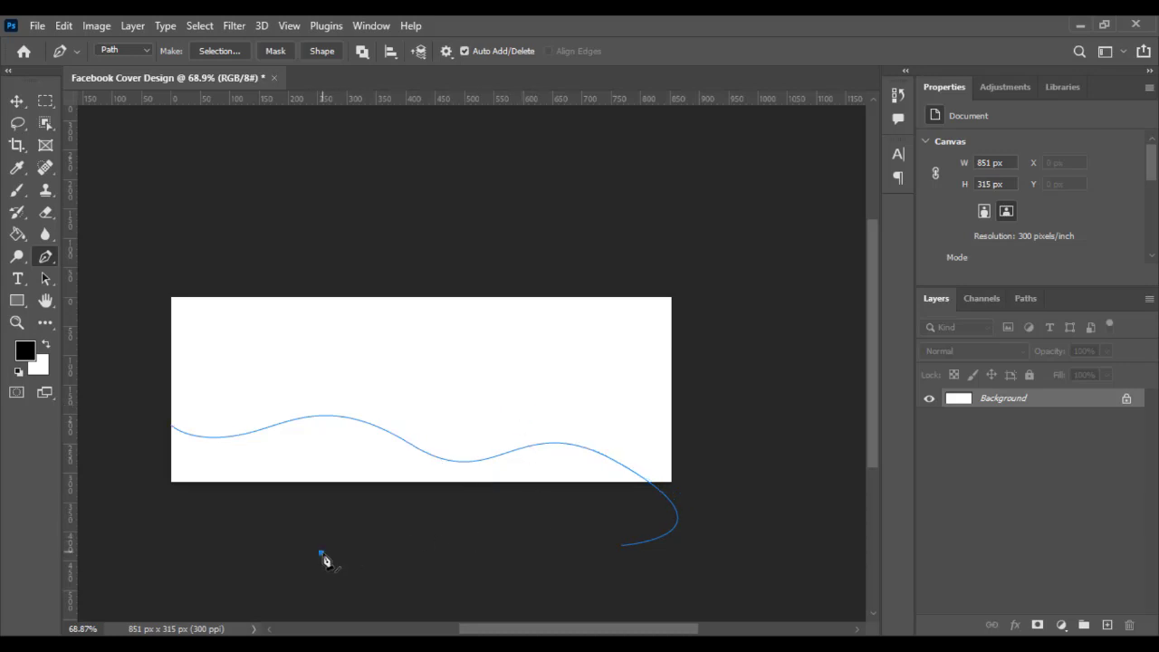
pyautogui.hotkey('ctrl', 'z')
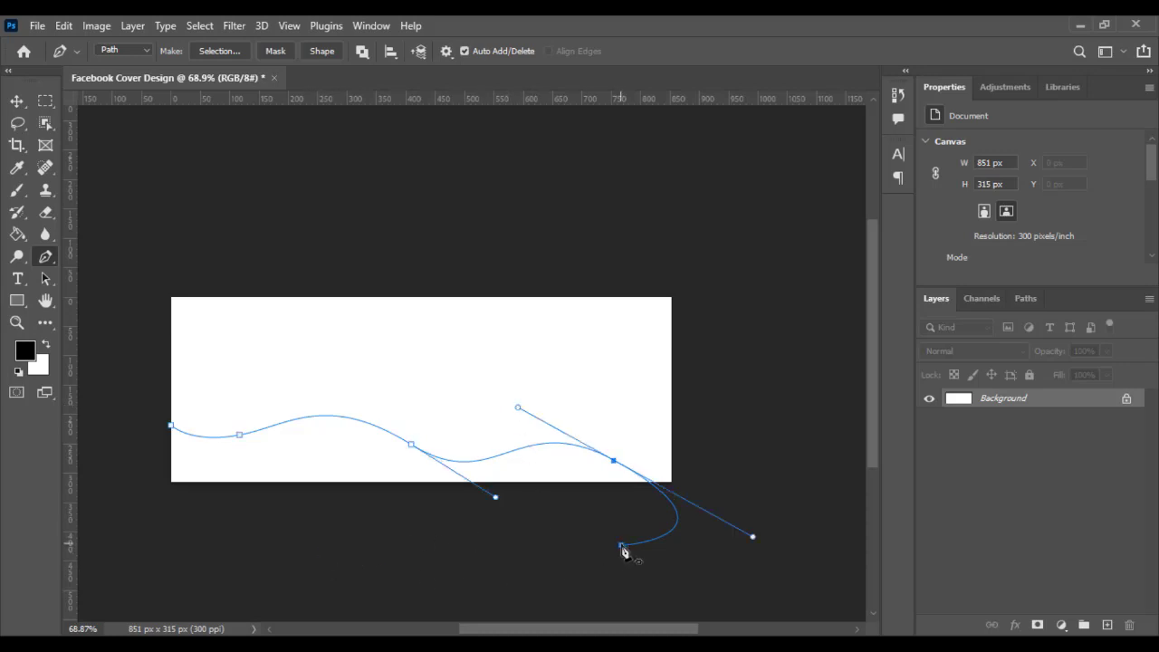
pyautogui.click(622, 547)
pyautogui.click(137, 545)
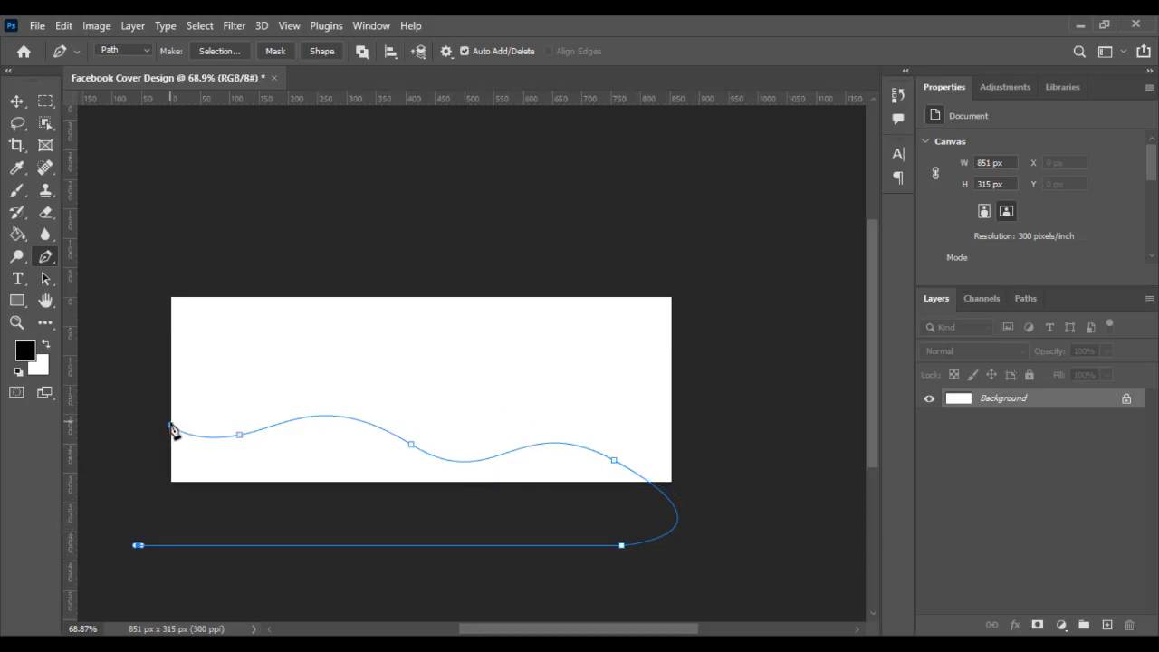
pyautogui.click(171, 426)
# Fill the wave path with a bright blue #0096ff Solid Color layer.
pyautogui.click(1061, 625)
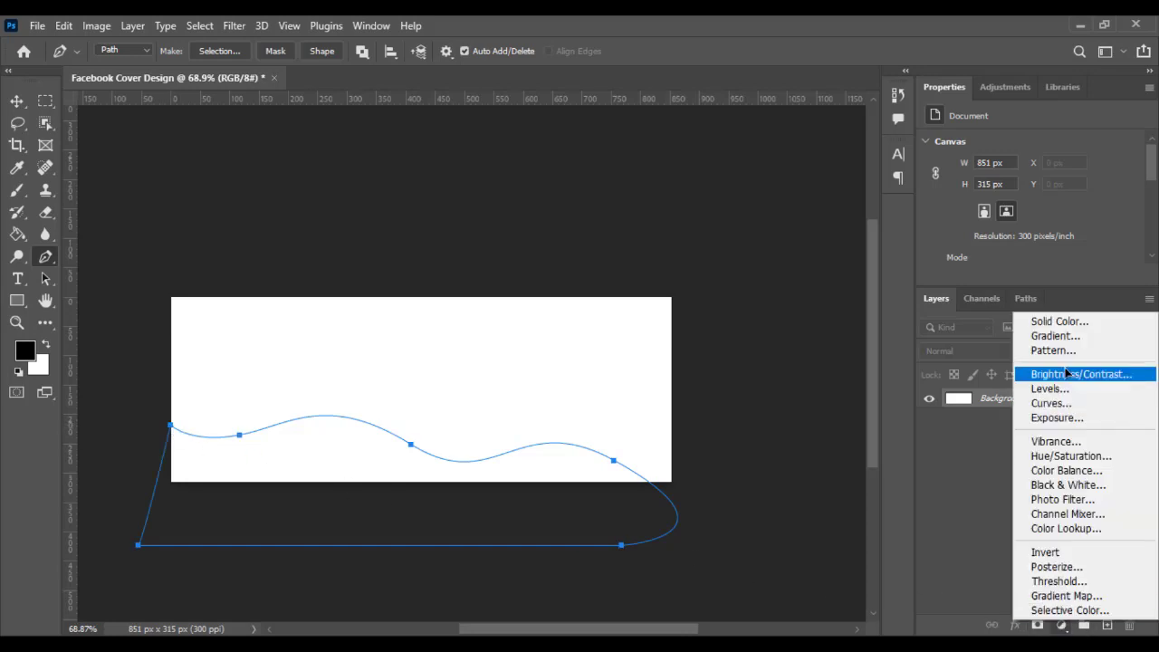
pyautogui.click(1043, 320)
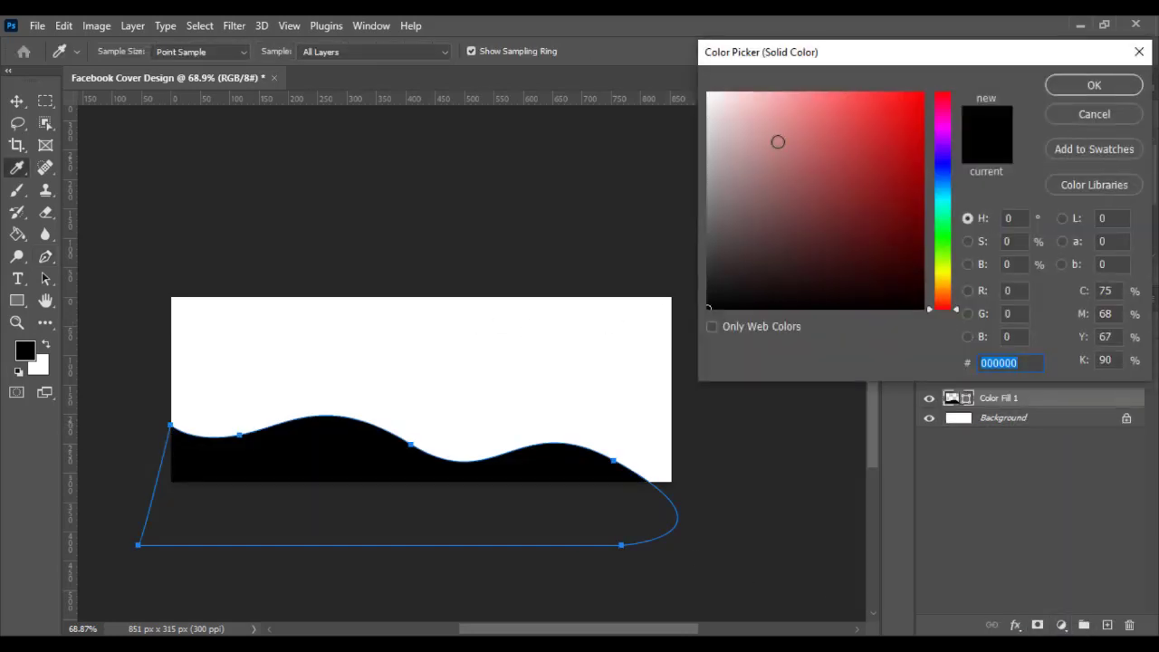
pyautogui.click(941, 186)
pyautogui.moveTo(910, 105); pyautogui.dragTo(948, 68)
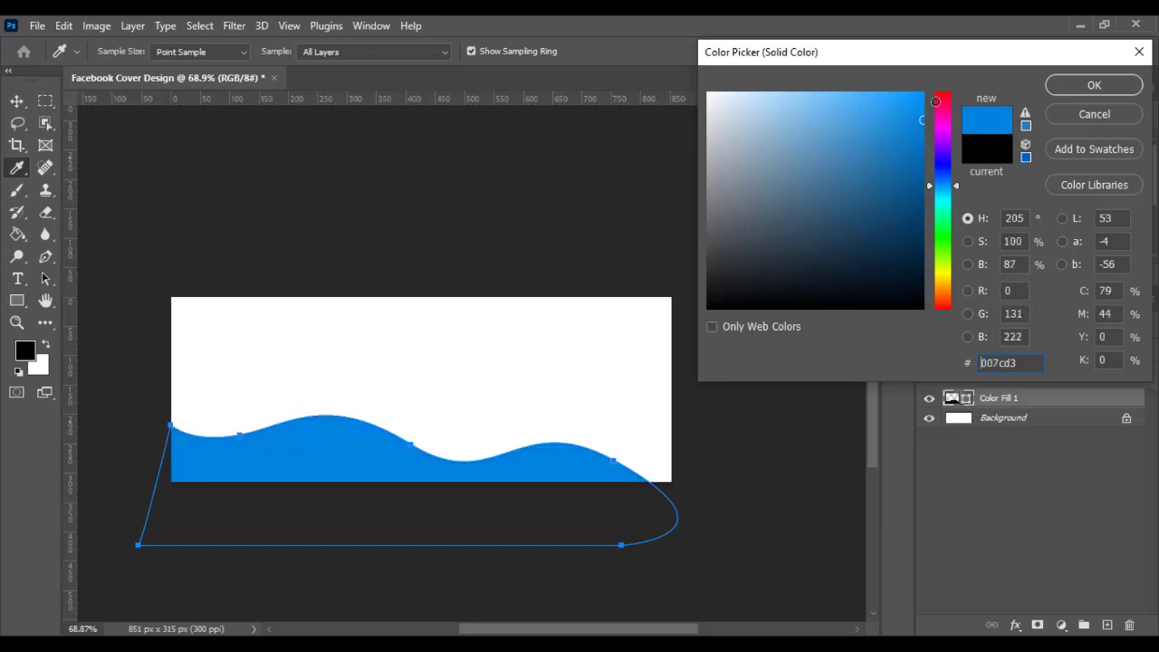
pyautogui.click(1075, 83)
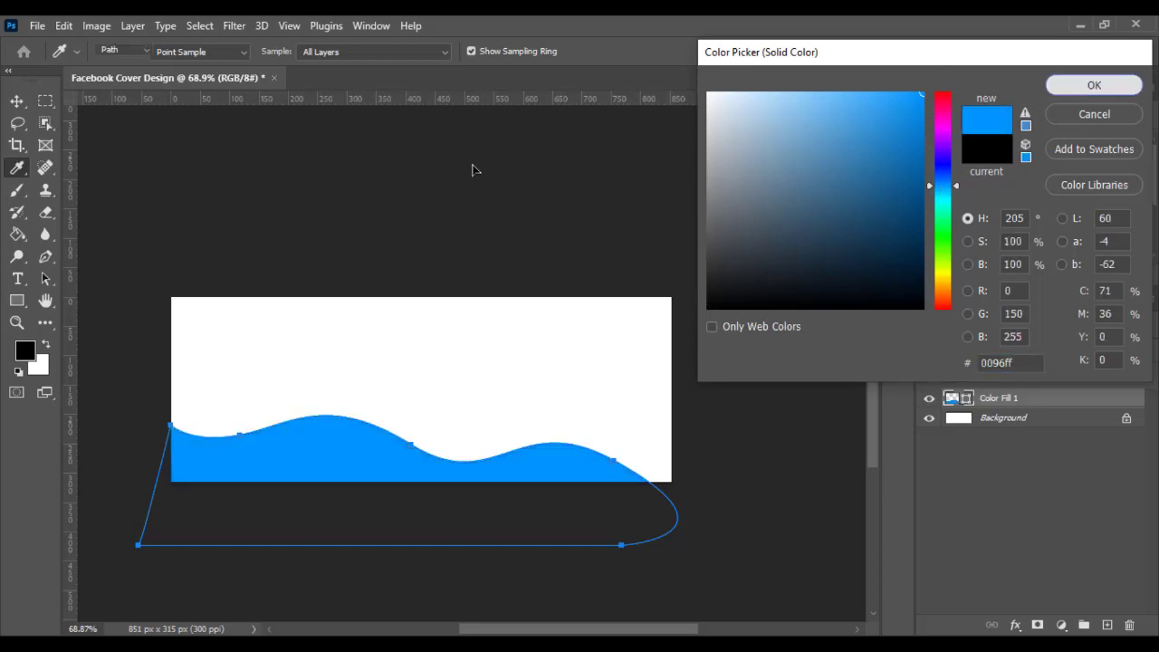
# Zoom in on the blue wave from about 69% to 122%.
pyautogui.click(17, 100)
pyautogui.scroll(2, 254, 452)
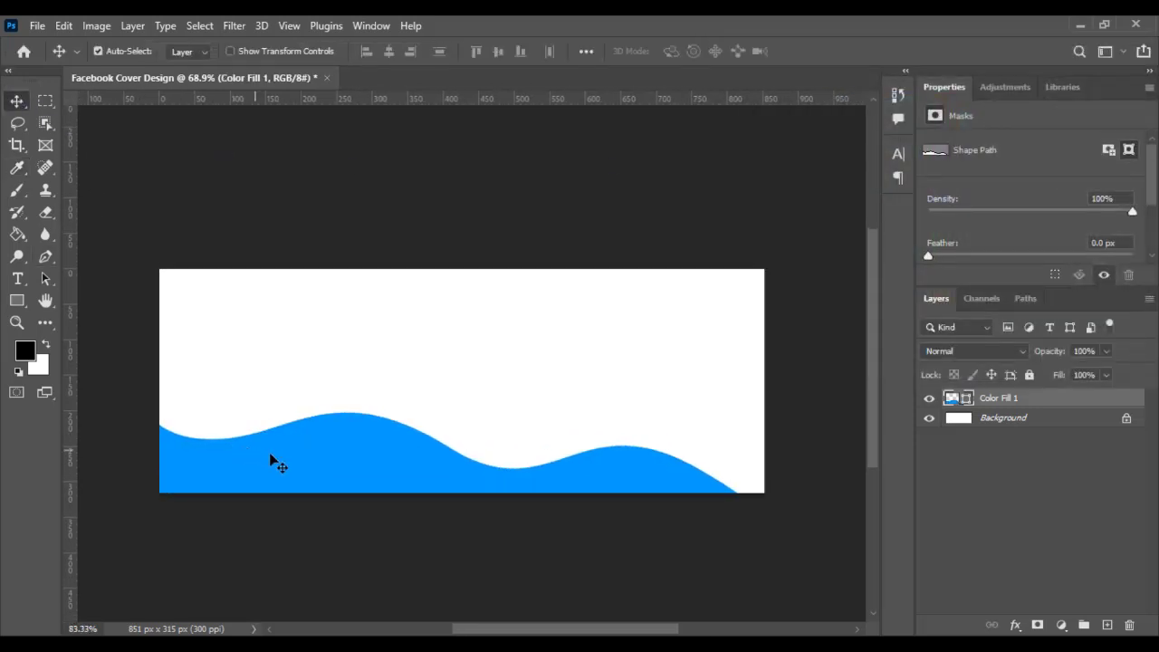
pyautogui.scroll(2, 307, 489)
pyautogui.scroll(2, 254, 462)
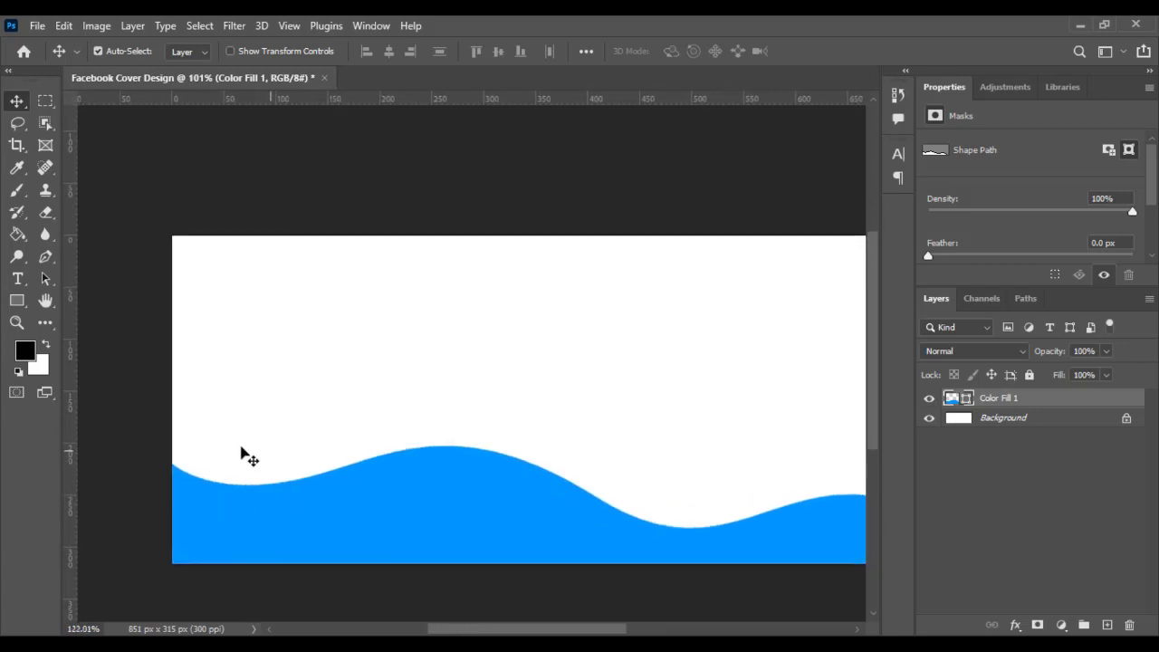
# Draw a black six-sided polygon over the left of the wave and rotate it 90°.
pyautogui.click(16, 299)
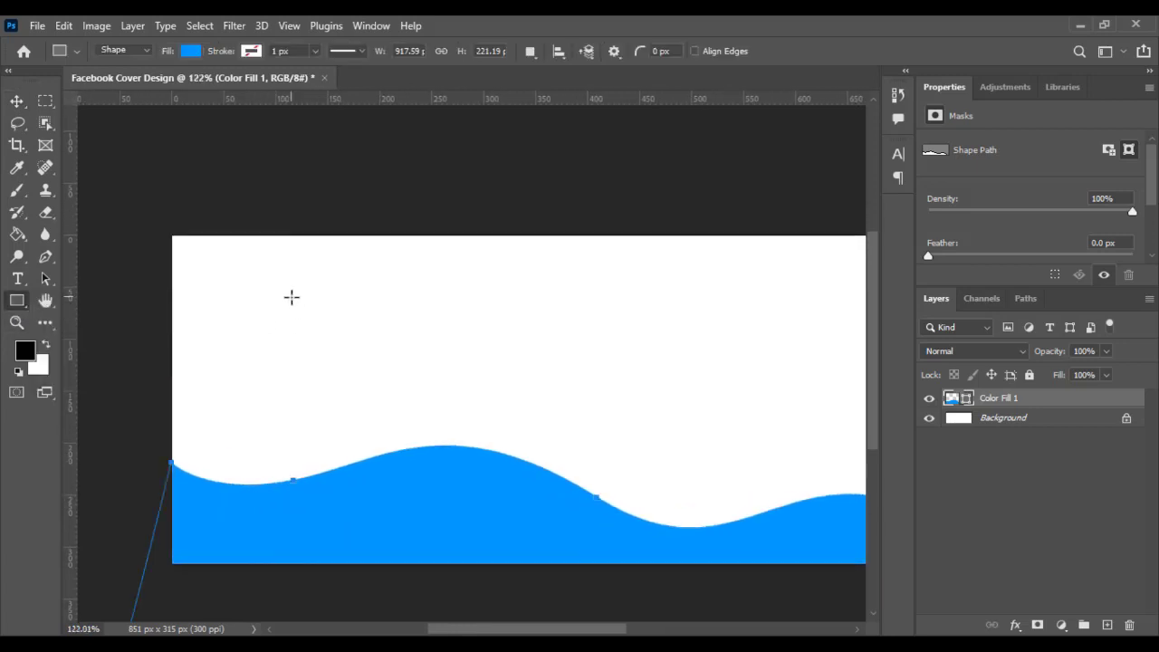
pyautogui.rightClick(20, 304)
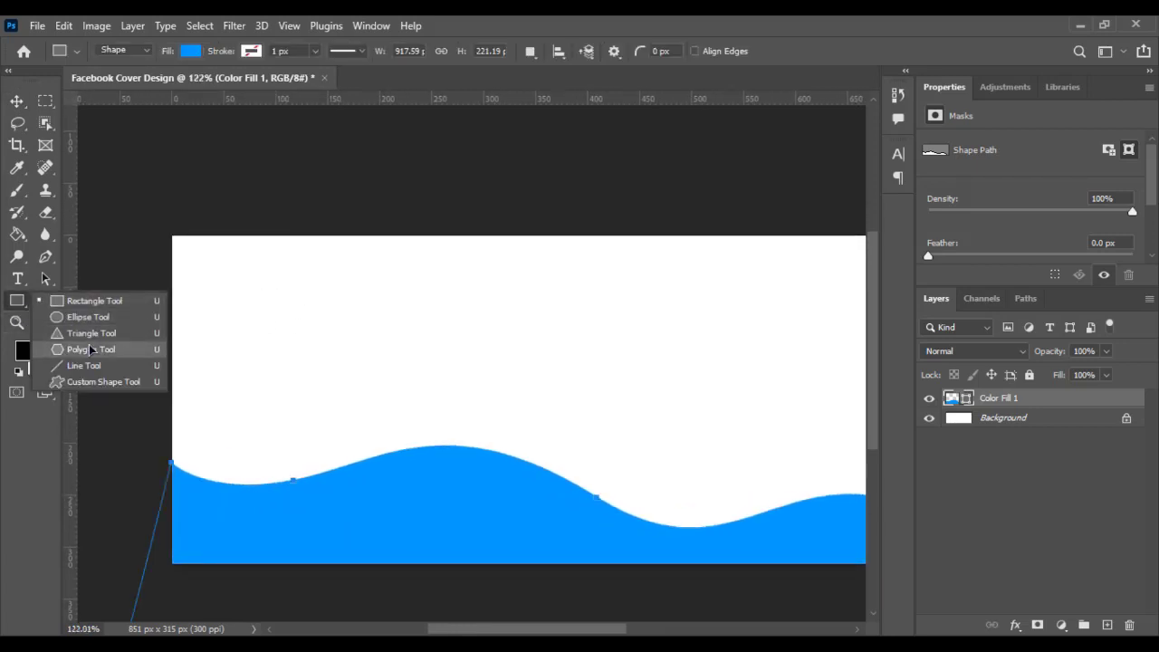
pyautogui.click(91, 349)
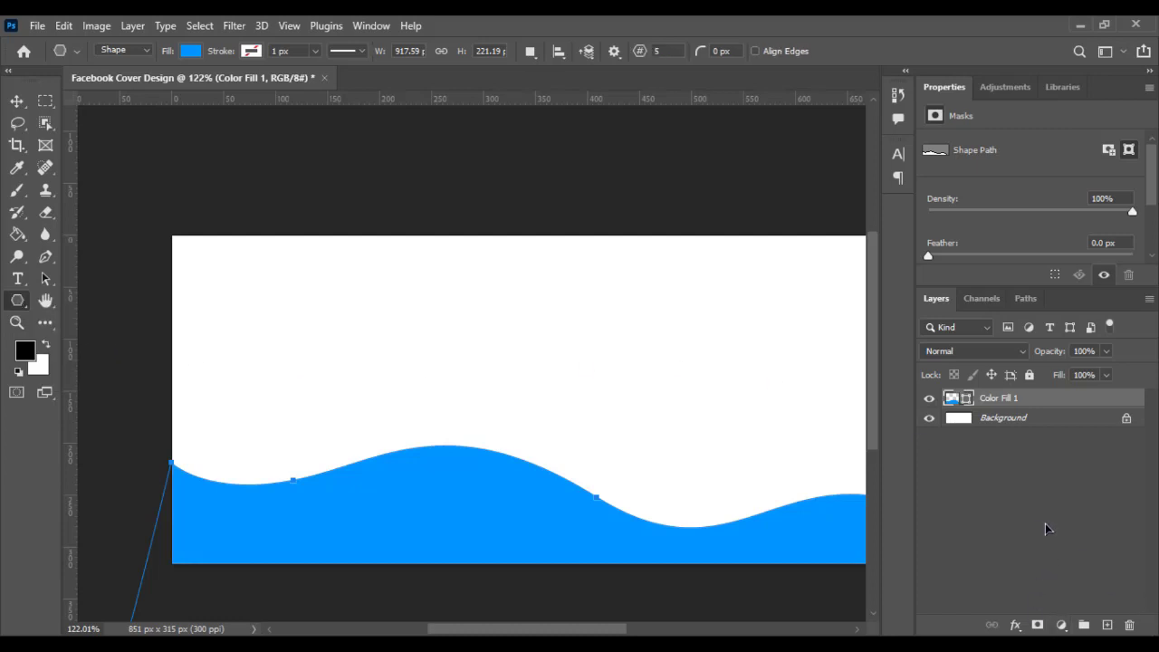
pyautogui.click(1039, 475)
pyautogui.moveTo(276, 294); pyautogui.dragTo(631, 424)
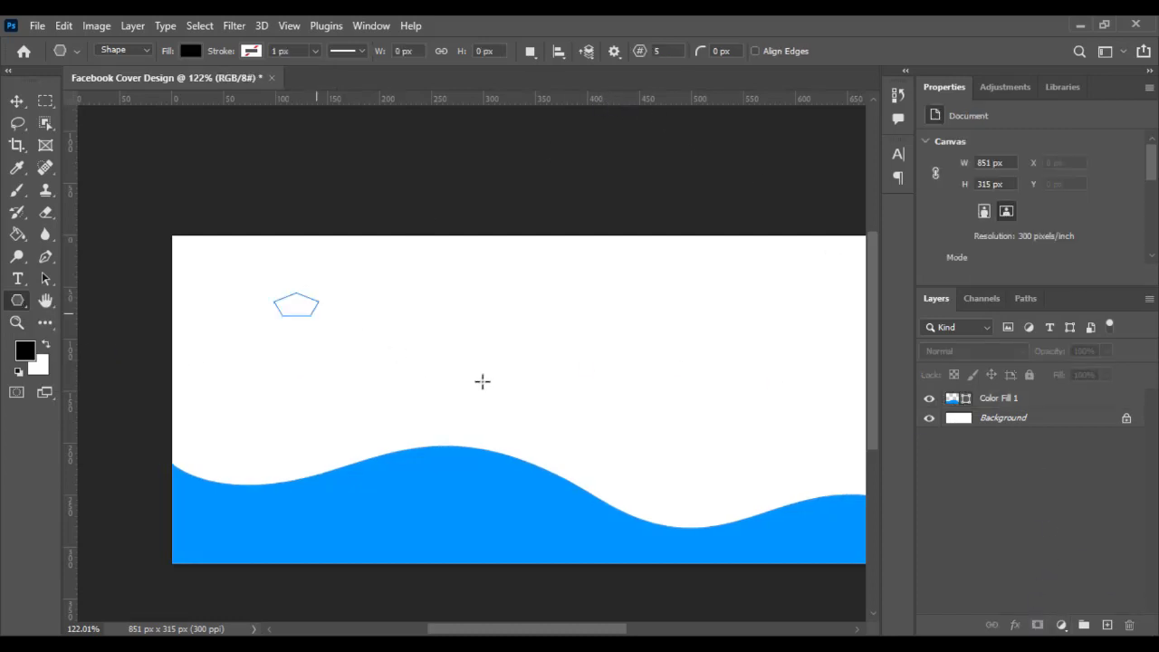
pyautogui.hotkey('ctrl', 'z')
pyautogui.moveTo(276, 309); pyautogui.dragTo(533, 484)
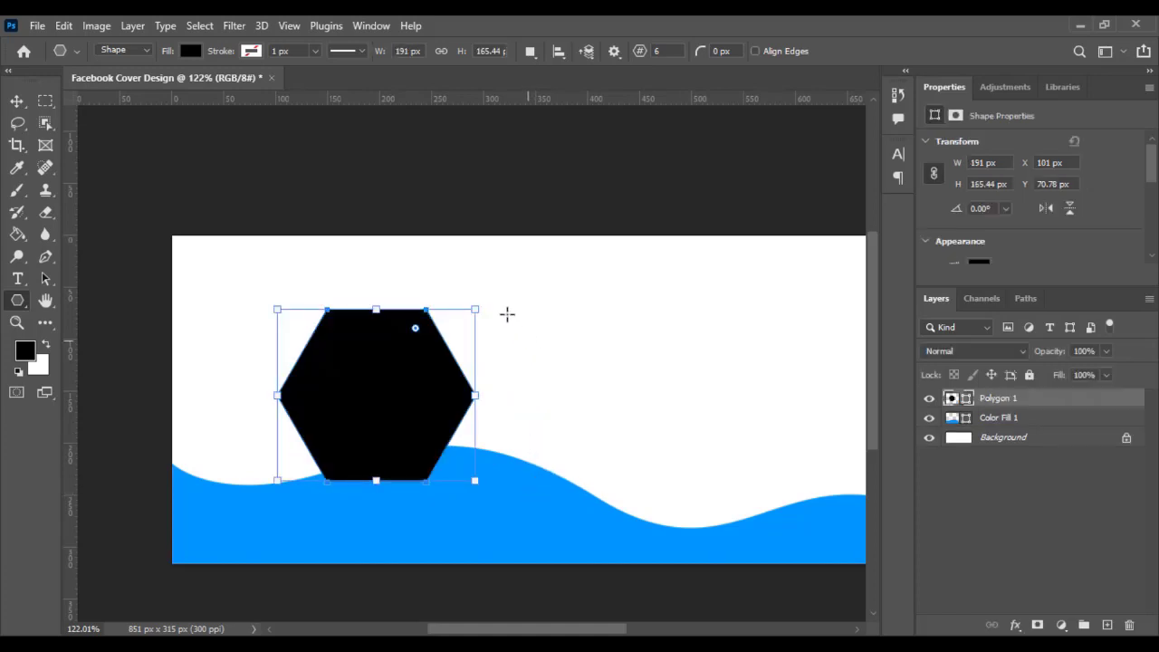
pyautogui.moveTo(492, 298)
pyautogui.mouseDown()
pyautogui.moveTo(426, 492)
pyautogui.moveTo(458, 494)
pyautogui.moveTo(429, 467)
pyautogui.mouseUp()
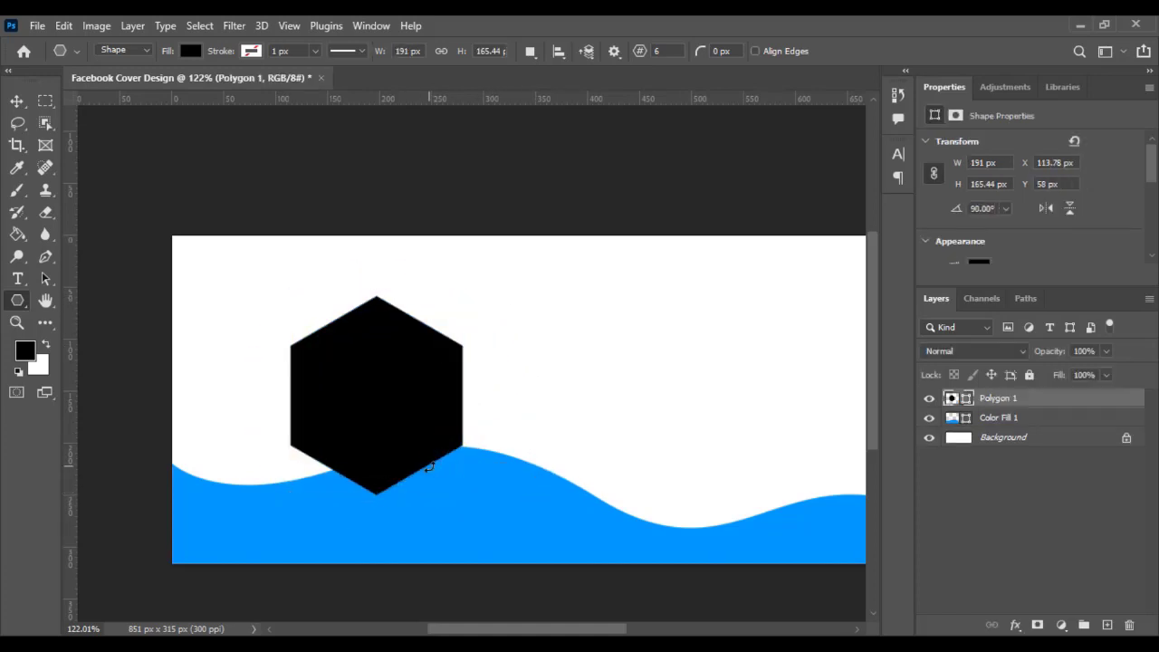
# Shrink the hexagon to 86.5%, reposition it, and nudge the bottom copy down in a three-hexagon cluster.
pyautogui.click(16, 100)
pyautogui.hotkey('ctrl', 't')
pyautogui.moveTo(462, 492)
pyautogui.mouseDown()
pyautogui.moveTo(442, 455)
pyautogui.moveTo(442, 467)
pyautogui.mouseUp()
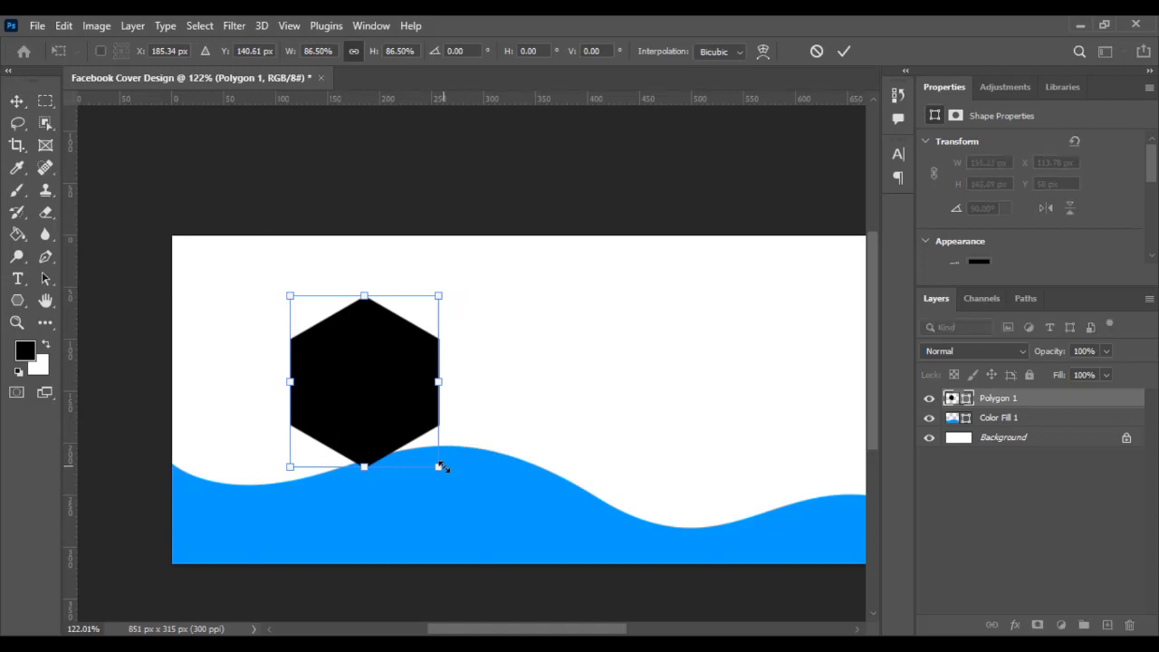
pyautogui.press('Return')
pyautogui.moveTo(363, 413)
pyautogui.mouseDown()
pyautogui.moveTo(304, 379)
pyautogui.moveTo(479, 389)
pyautogui.moveTo(386, 515)
pyautogui.moveTo(396, 516)
pyautogui.mouseUp()
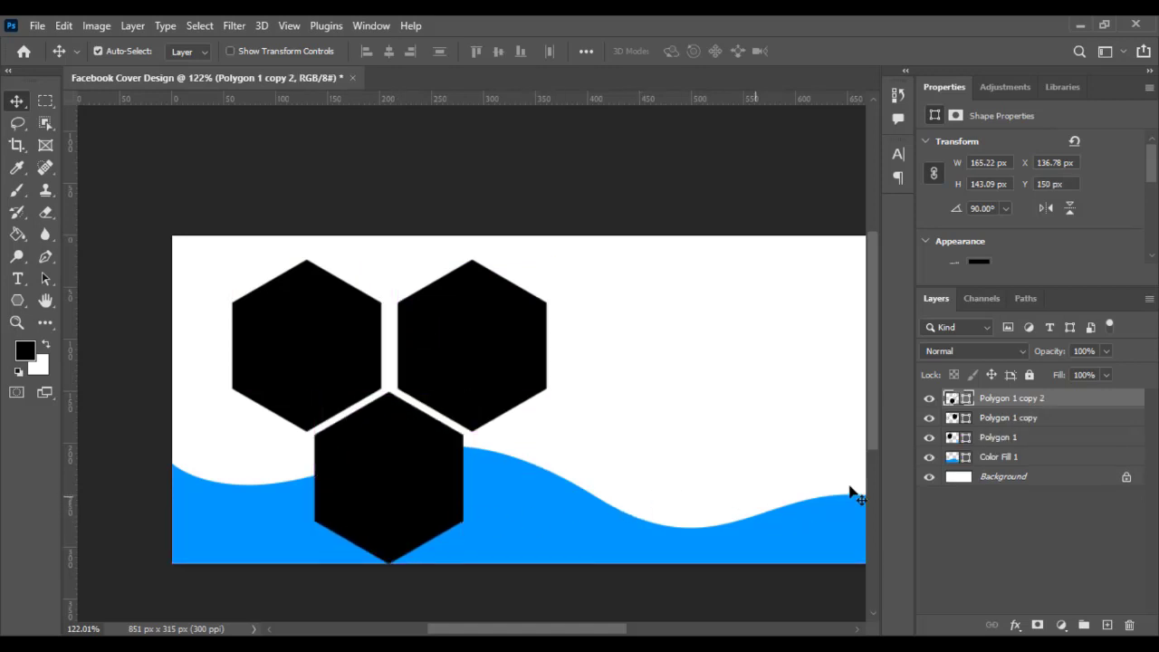
pyautogui.moveTo(408, 464); pyautogui.dragTo(408, 464)
pyautogui.press('Down')
pyautogui.press('Down')
pyautogui.press('Down')
pyautogui.press('Down')
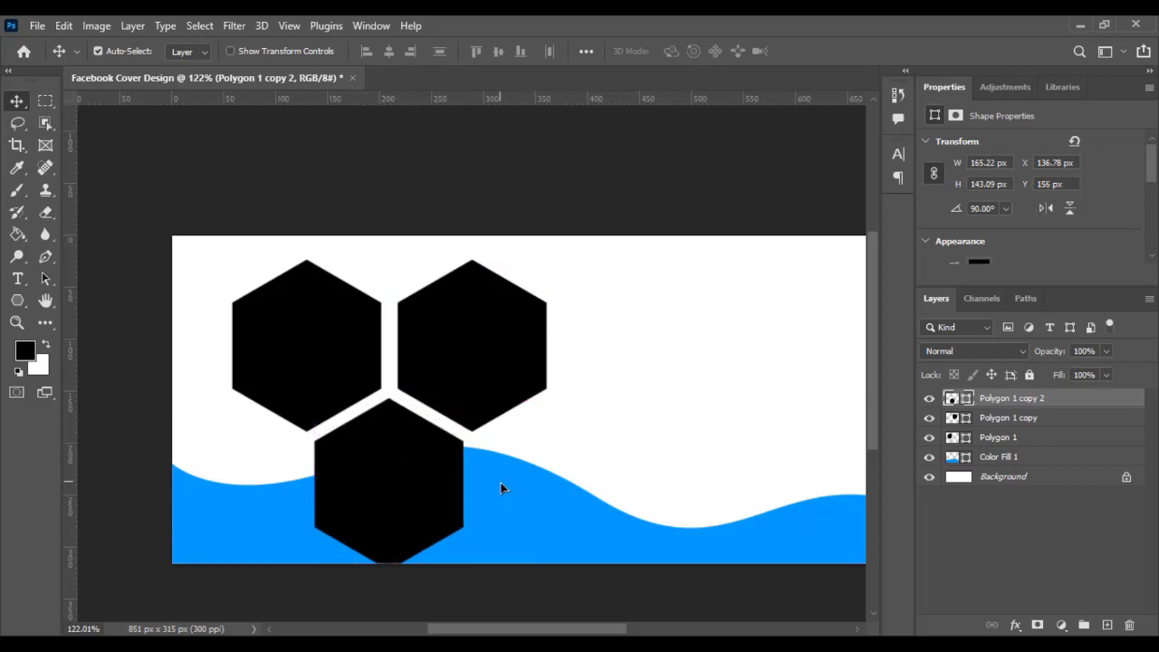
# Scale all three hexagon layers together down to 90.4%.
pyautogui.keyDown('shift'); pyautogui.click(1037, 440); pyautogui.keyUp('shift')
pyautogui.hotkey('ctrl', 't')
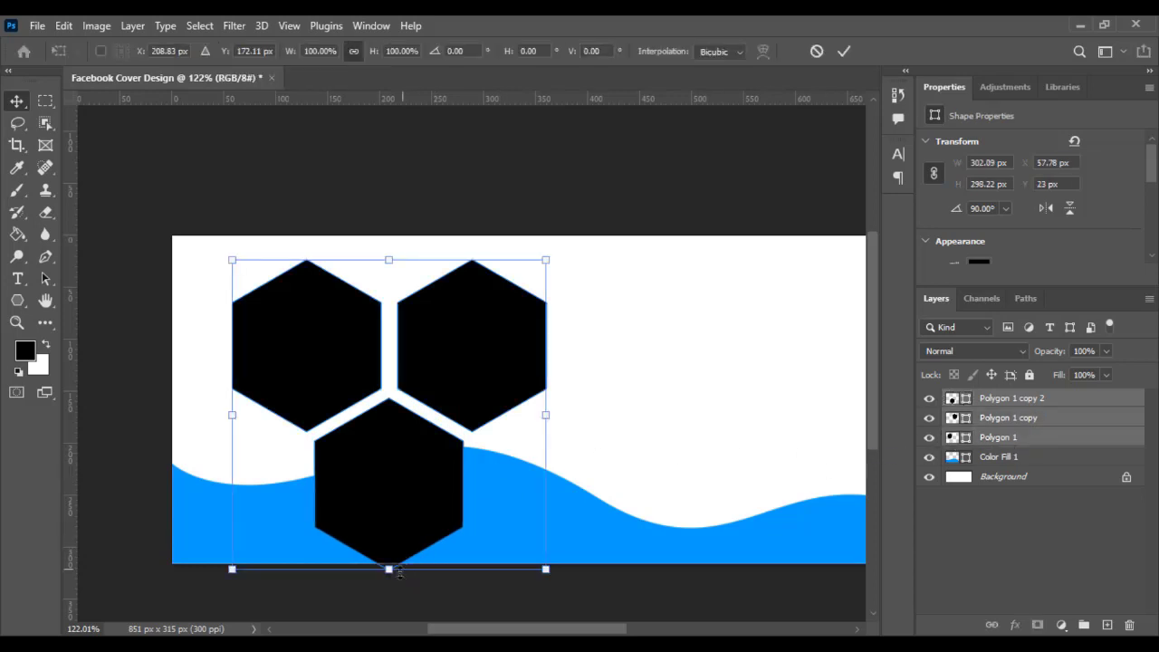
pyautogui.moveTo(399, 571); pyautogui.dragTo(399, 541)
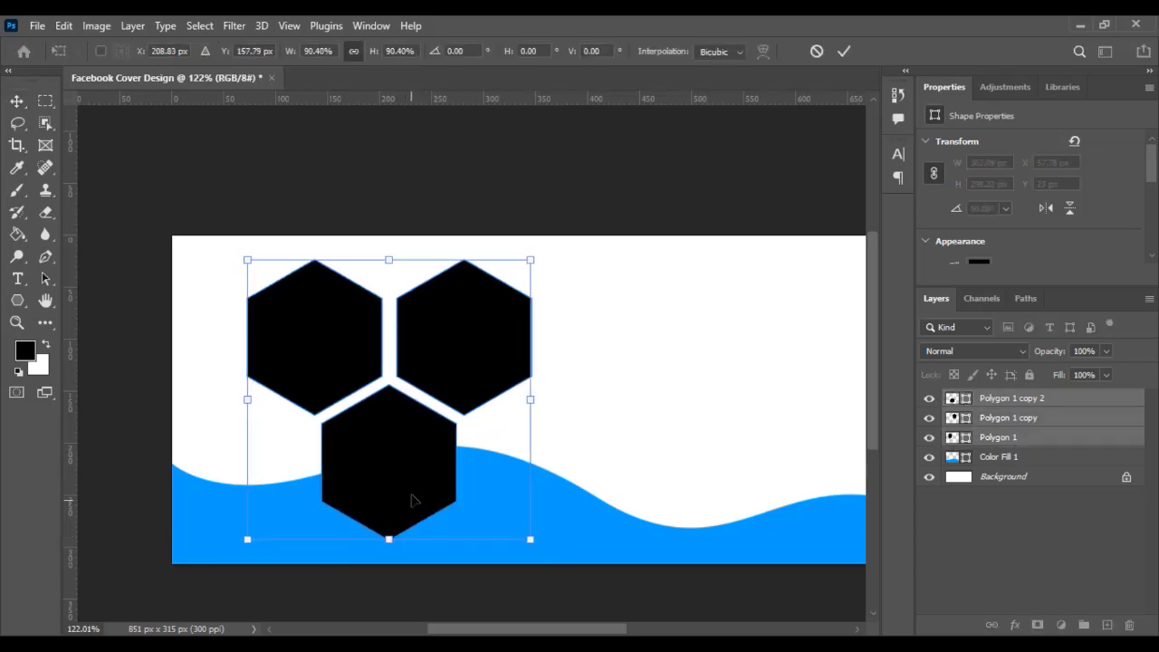
pyautogui.moveTo(412, 500); pyautogui.dragTo(417, 500)
pyautogui.press('Return')
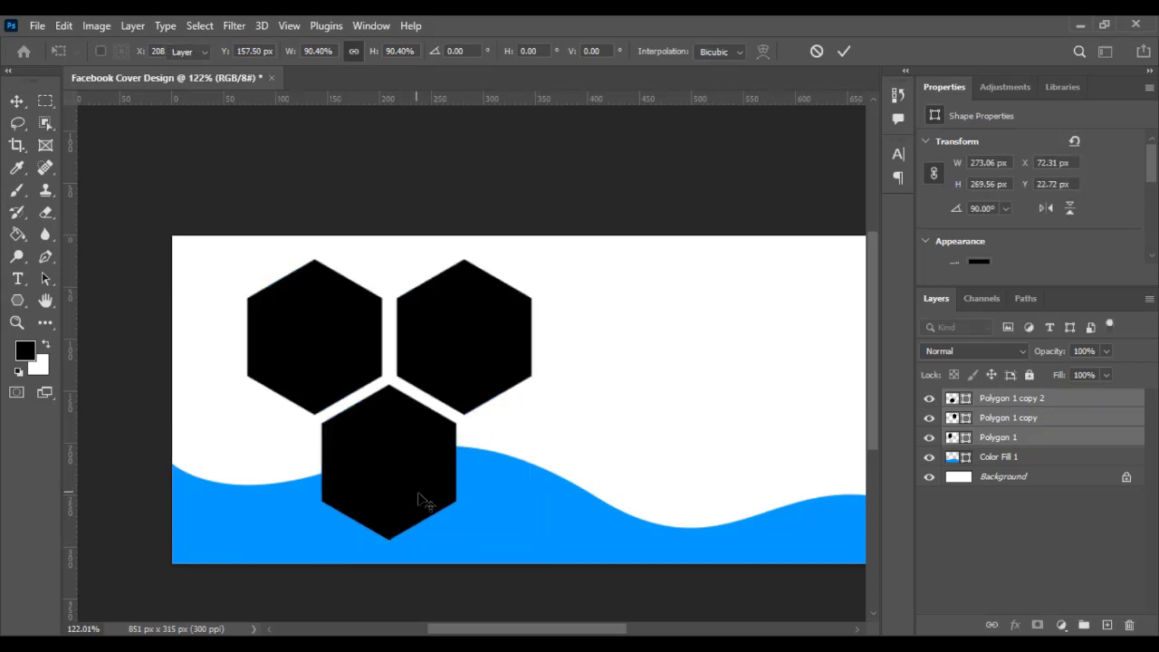
# Select only the Polygon 1 layer and bring up its layer options menu.
pyautogui.scroll(-3, 517, 499)
pyautogui.scroll(3, 430, 487)
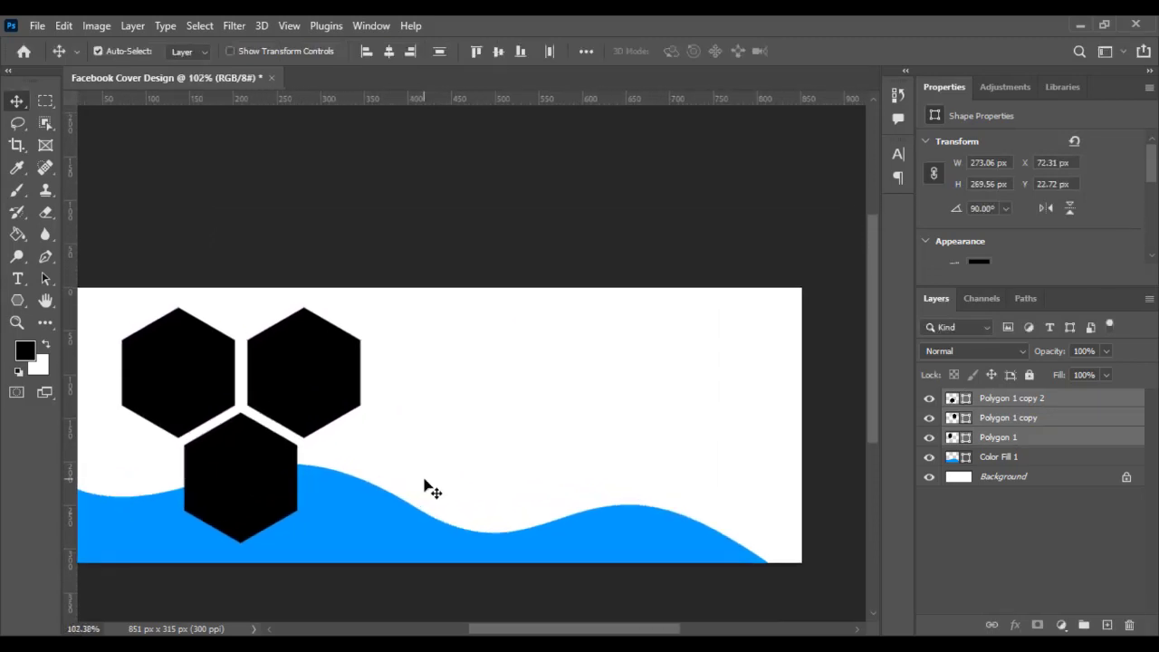
pyautogui.scroll(-1, 426, 486)
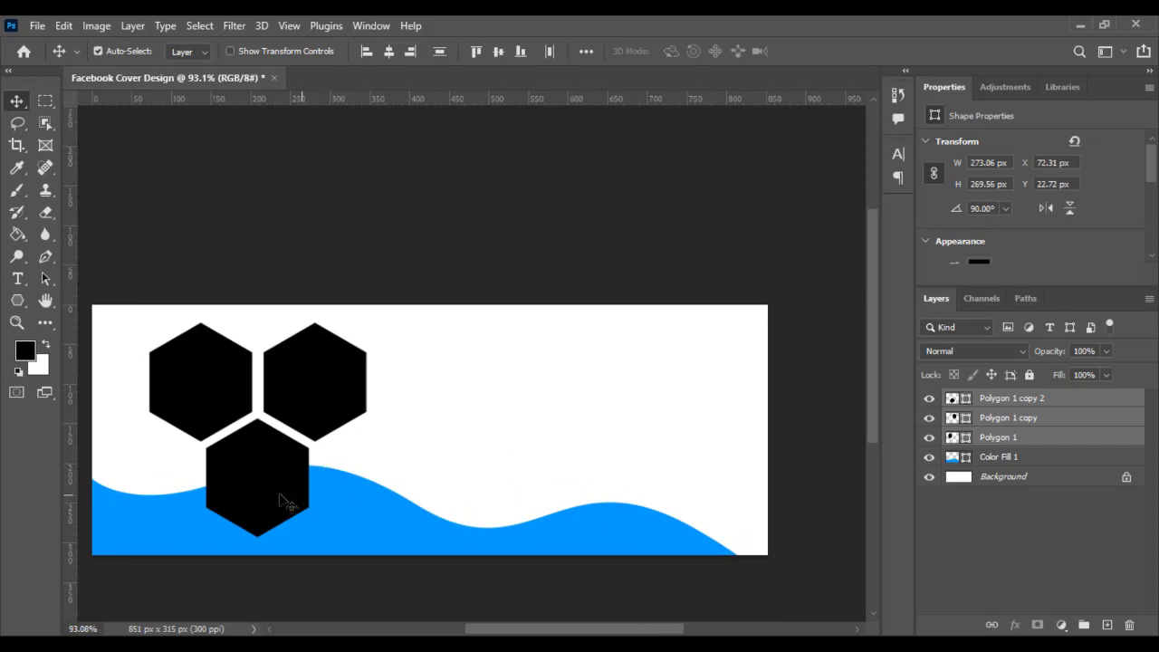
pyautogui.scroll(1, 326, 518)
pyautogui.scroll(1, 414, 525)
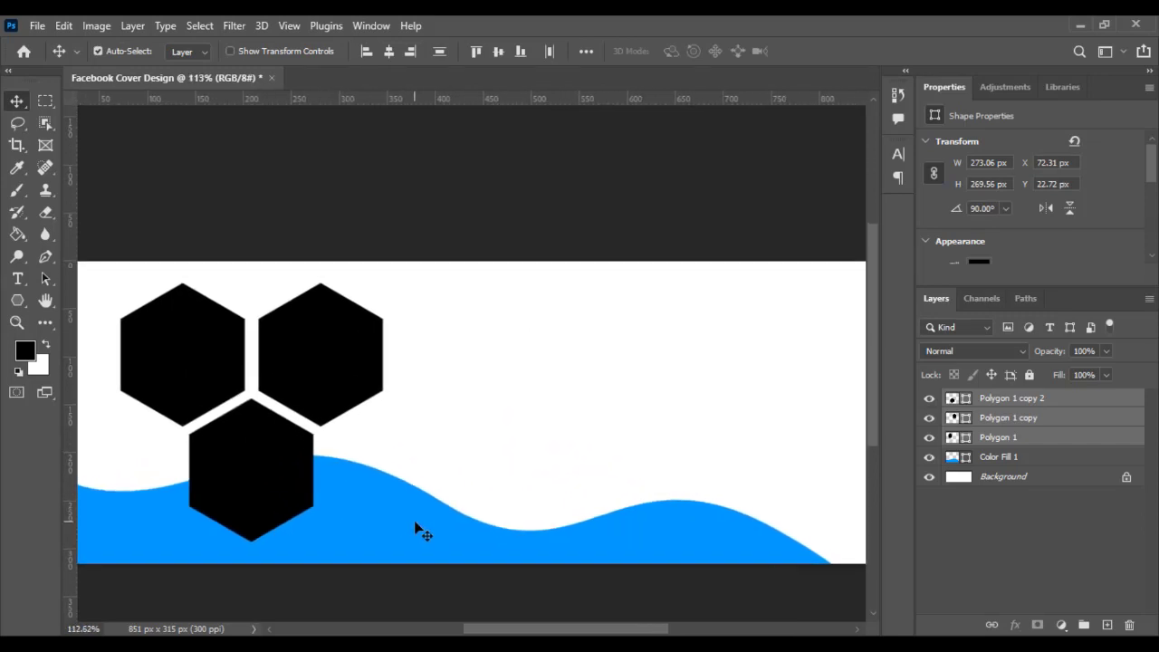
pyautogui.scroll(-1, 380, 524)
pyautogui.scroll(1, 232, 517)
pyautogui.scroll(1, 357, 492)
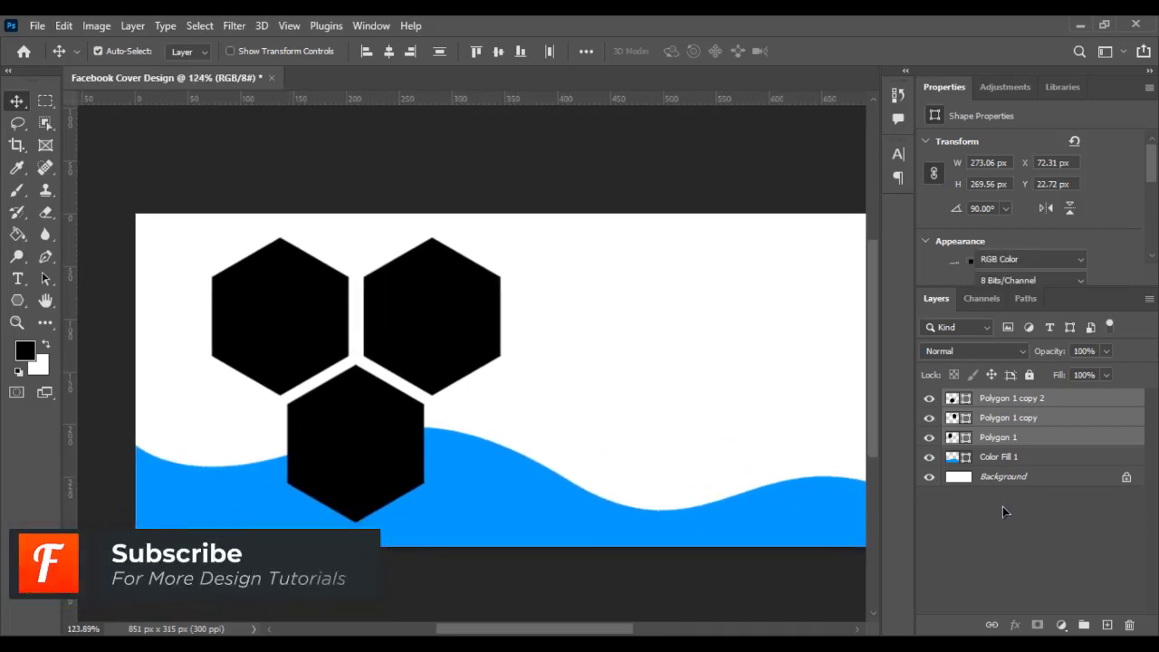
pyautogui.click(1001, 437)
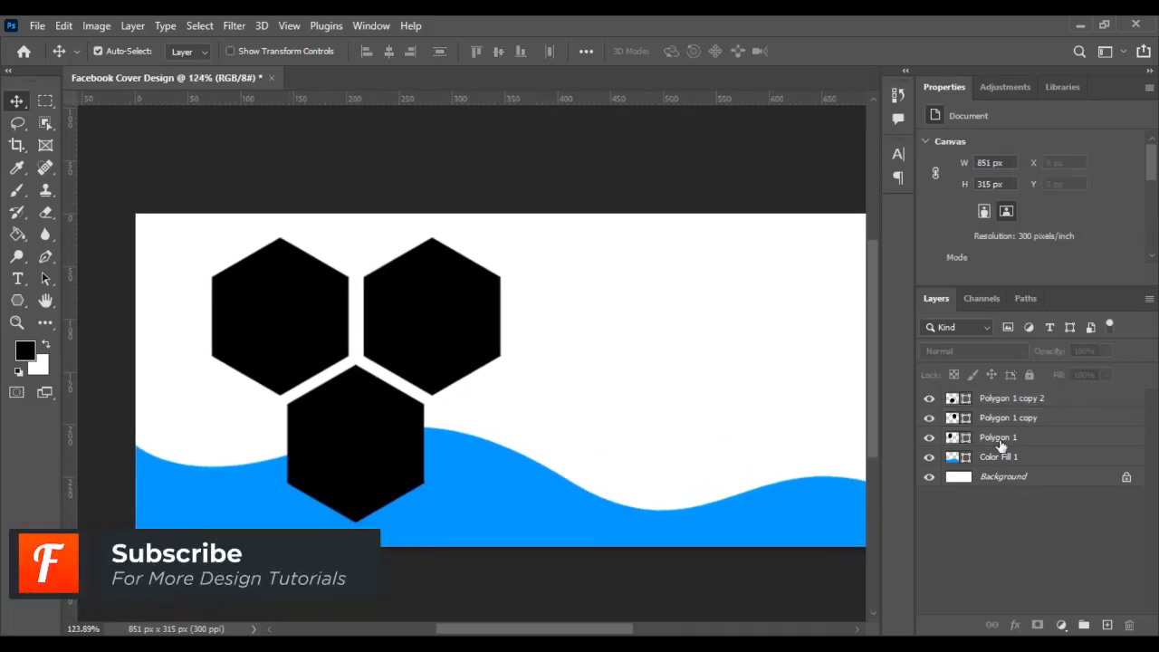
pyautogui.rightClick(1001, 436)
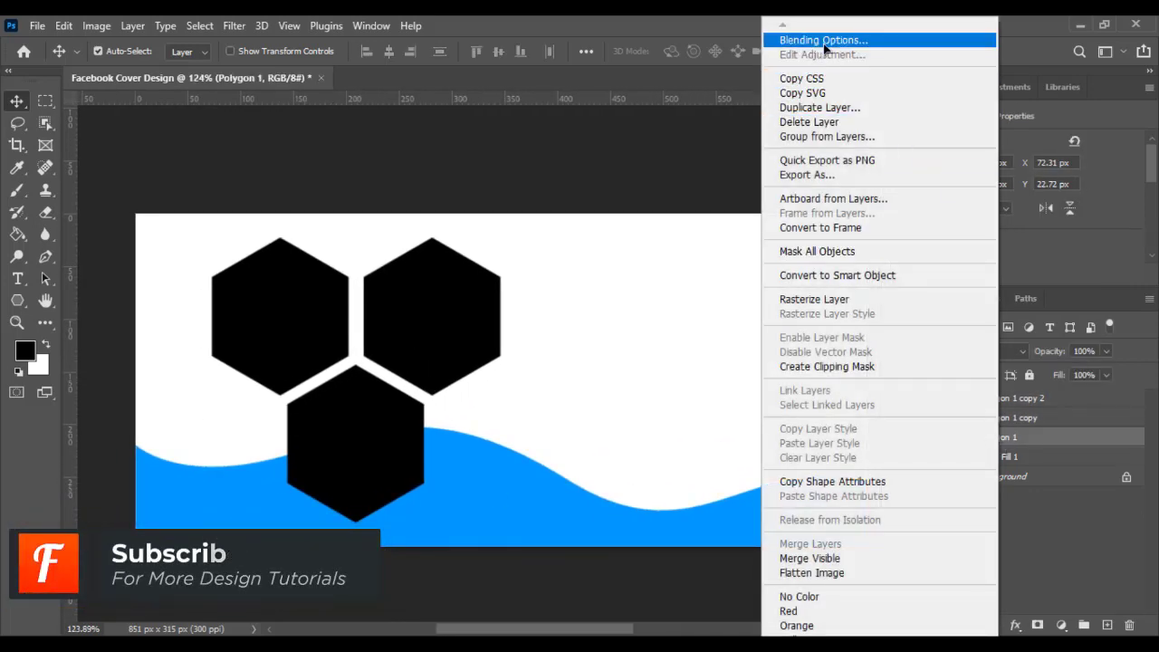
# Duplicate Polygon 1, fill it white (ffffff), then delete the Polygon 1 layer.
pyautogui.click(796, 107)
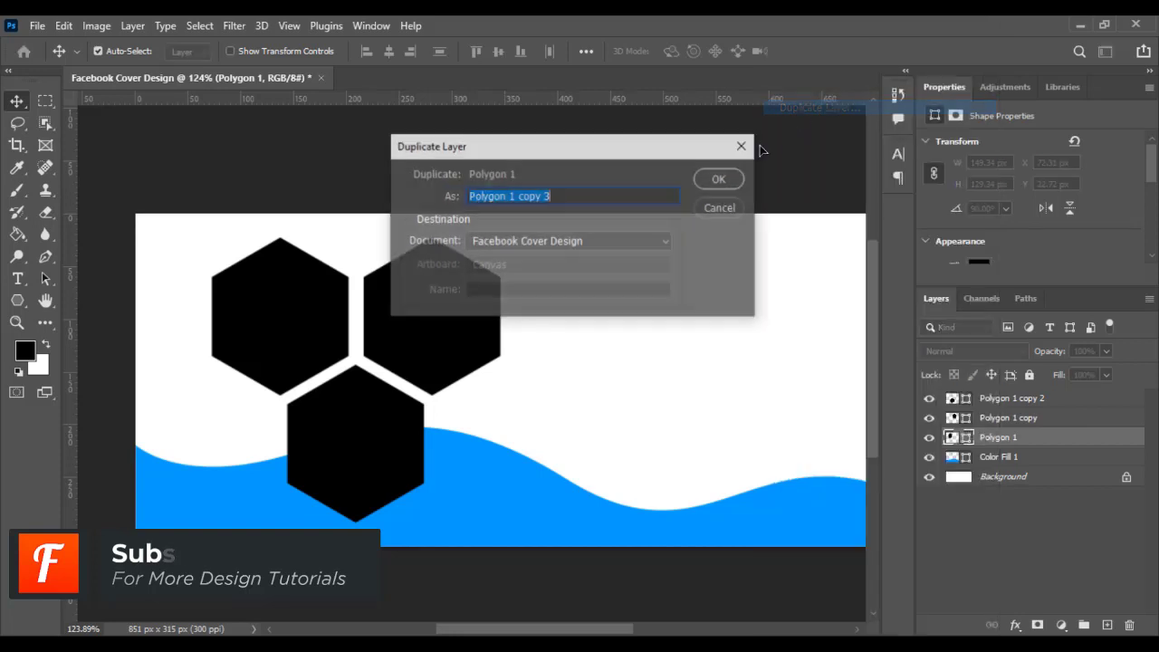
pyautogui.click(720, 179)
pyautogui.doubleClick(951, 457)
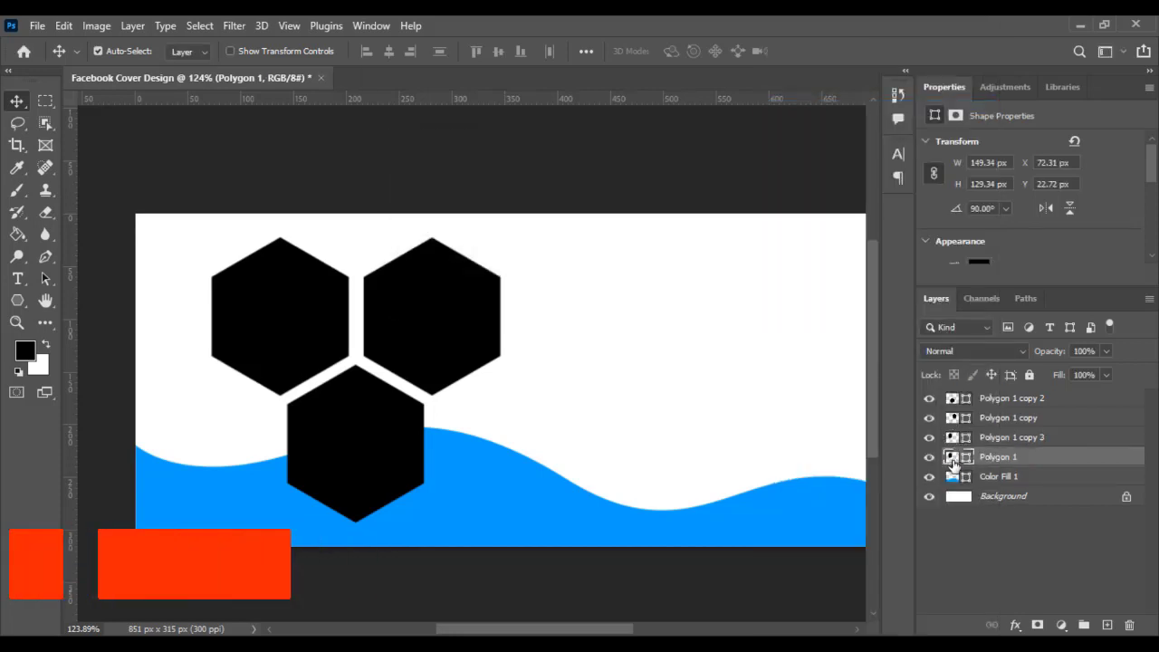
pyautogui.write('ffffff')
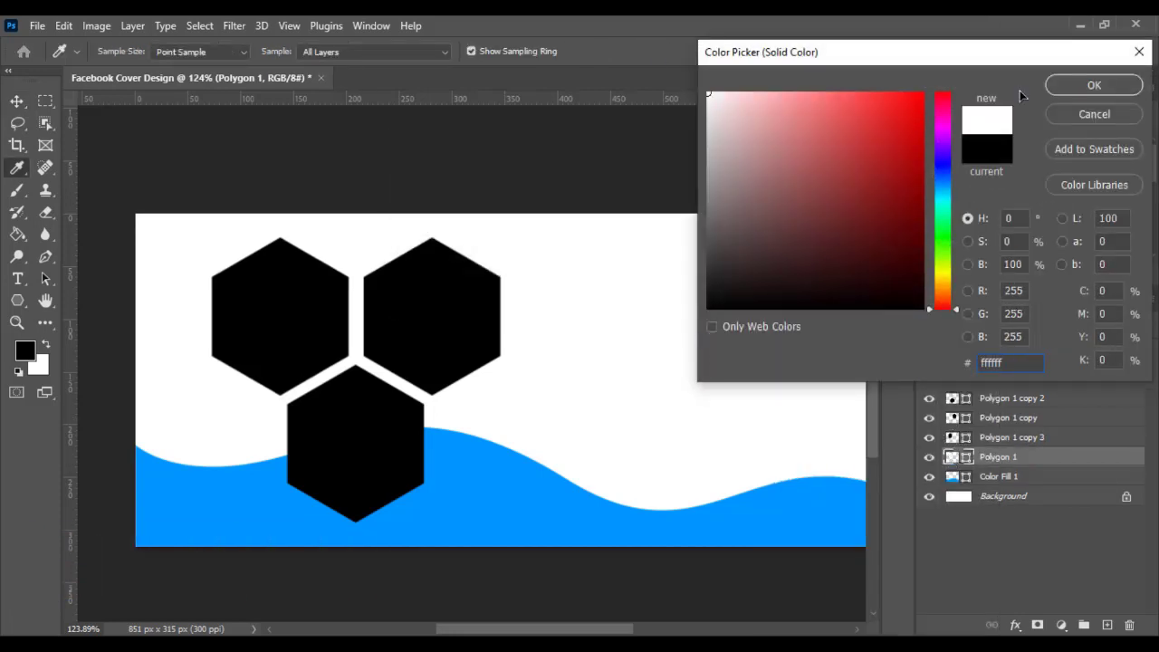
pyautogui.click(1094, 85)
pyautogui.hotkey('ctrl', 't')
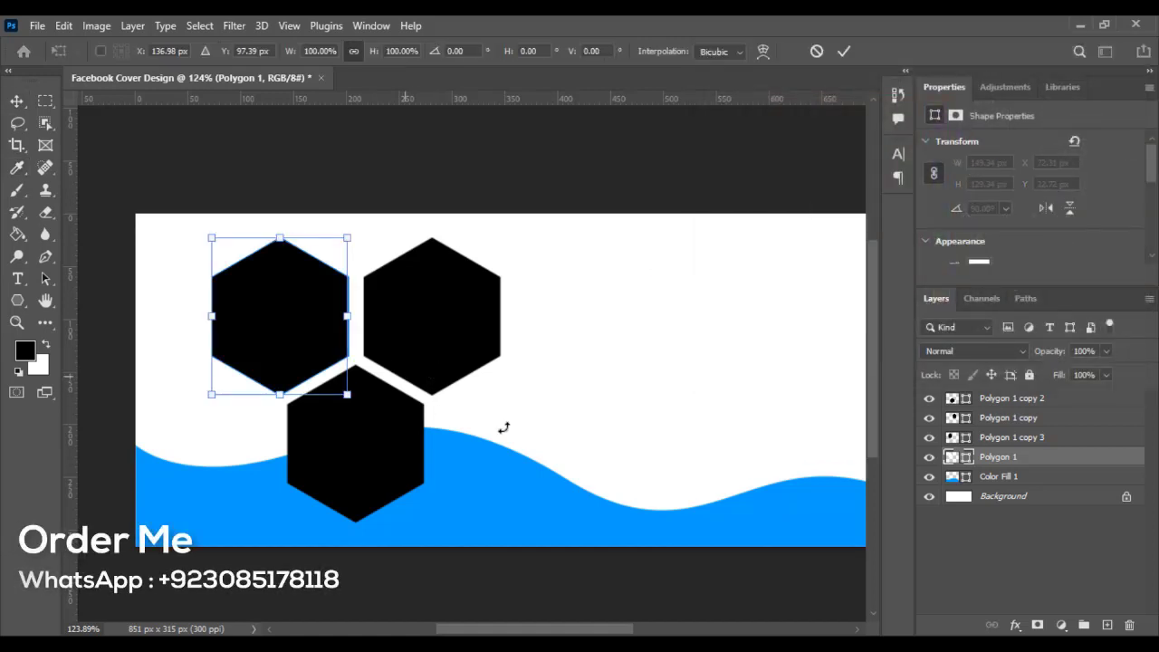
pyautogui.press('Return')
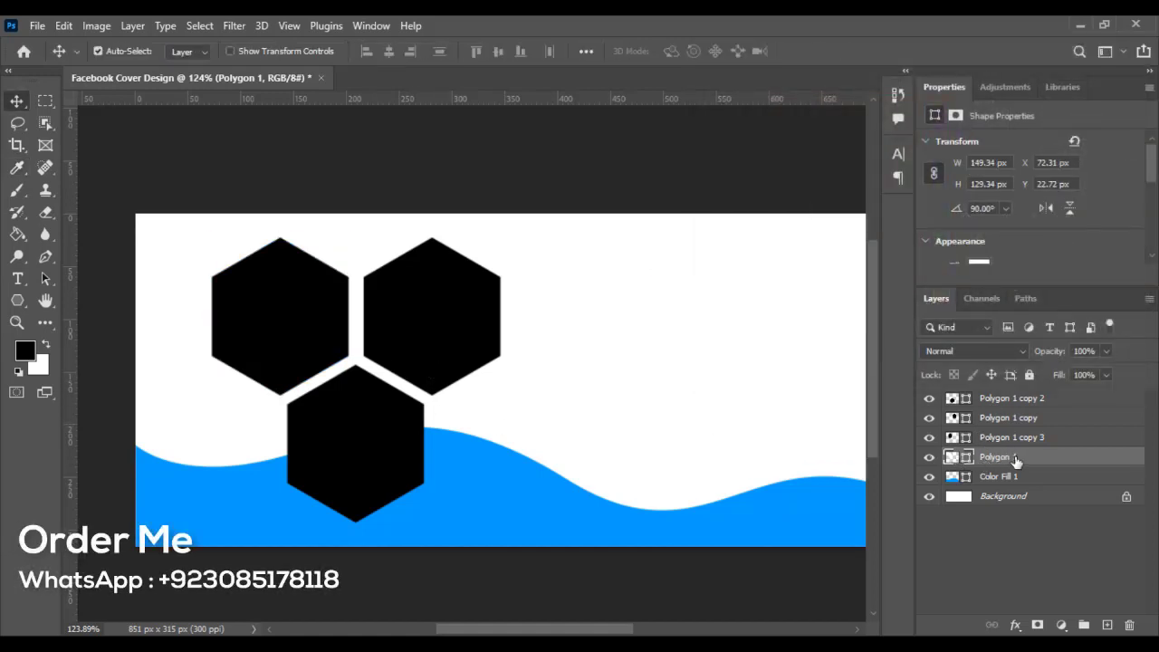
pyautogui.press('Delete')
# Duplicate Polygon 1 copy 2 as copy 4 and fill copy 2 white (ffffff).
pyautogui.click(373, 452)
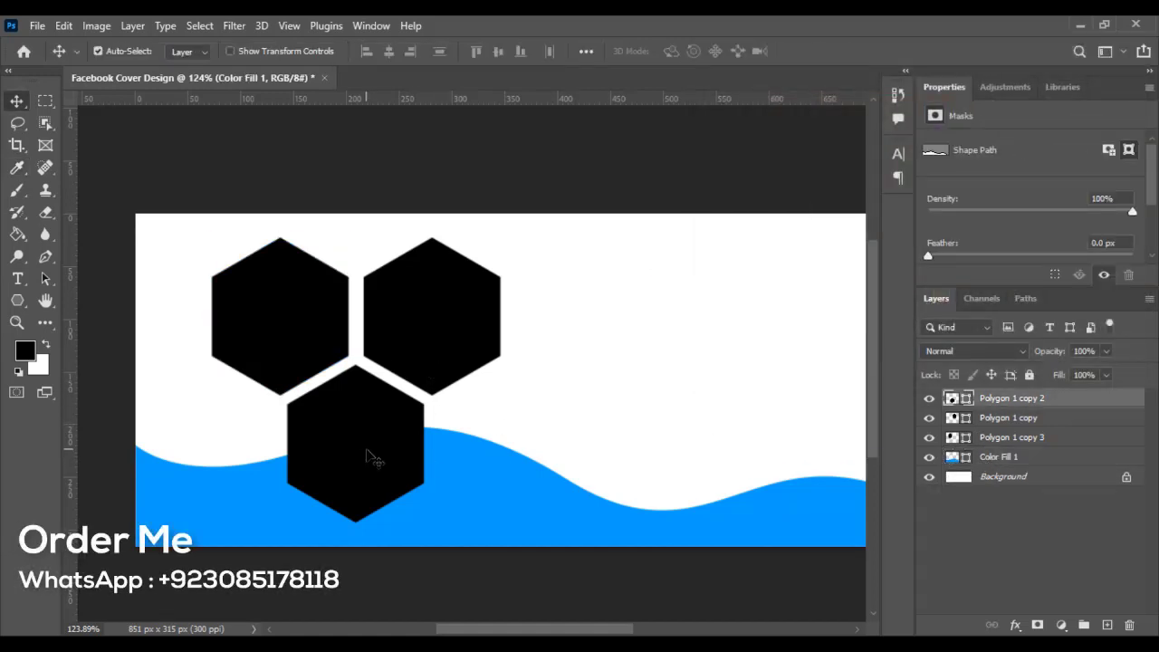
pyautogui.rightClick(1008, 409)
pyautogui.click(828, 107)
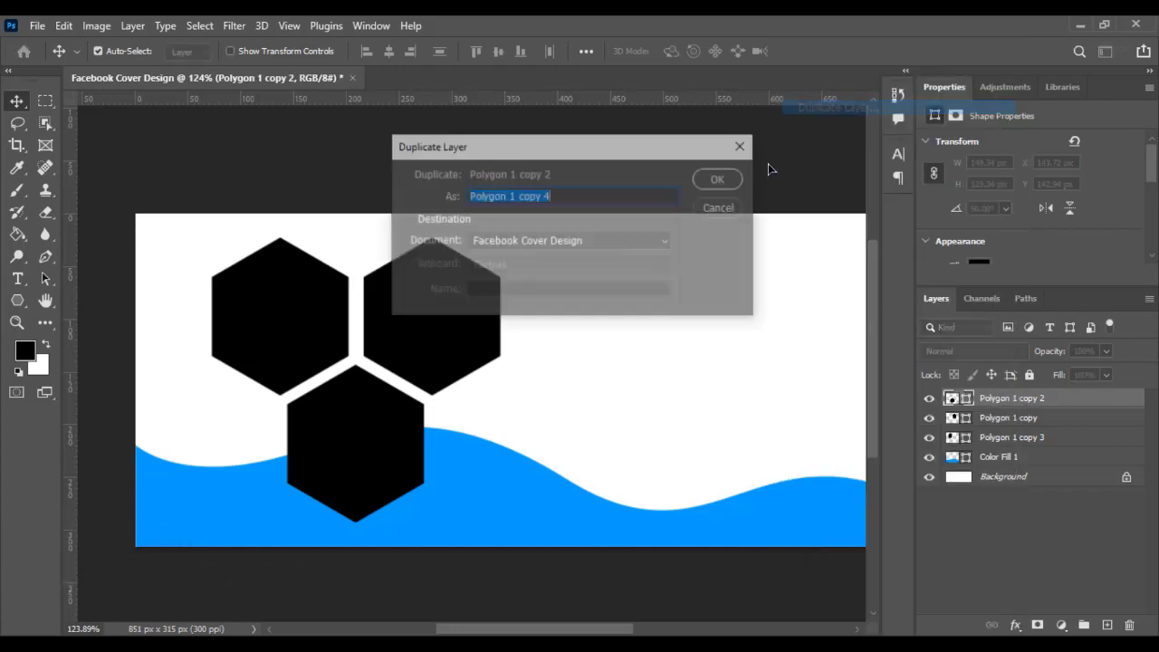
pyautogui.click(717, 179)
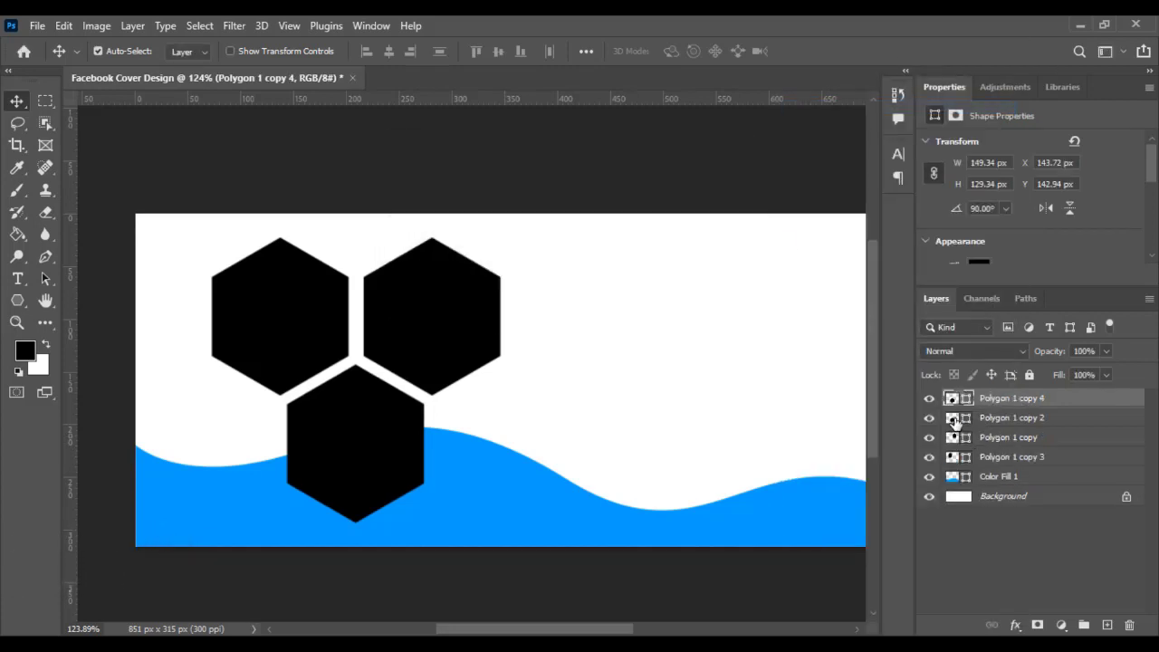
pyautogui.doubleClick(954, 419)
pyautogui.write('ffffff')
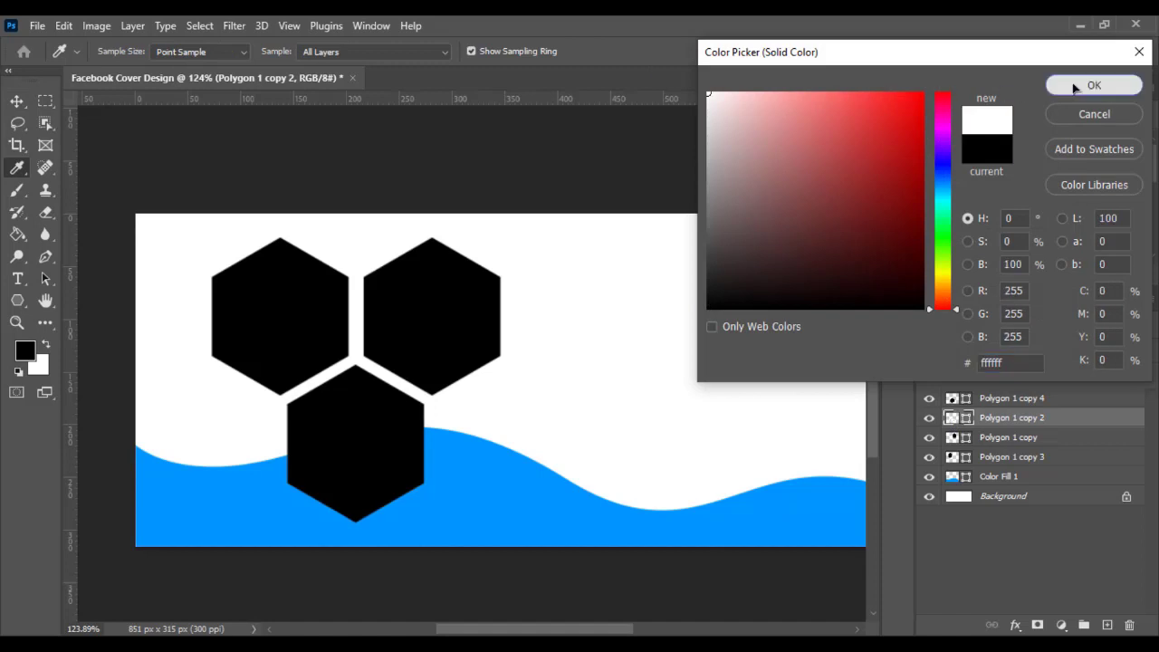
pyautogui.click(1075, 86)
# Move the white hexagon behind the black one and enlarge it to about 132% as a frame.
pyautogui.moveTo(1011, 439); pyautogui.dragTo(1010, 467)
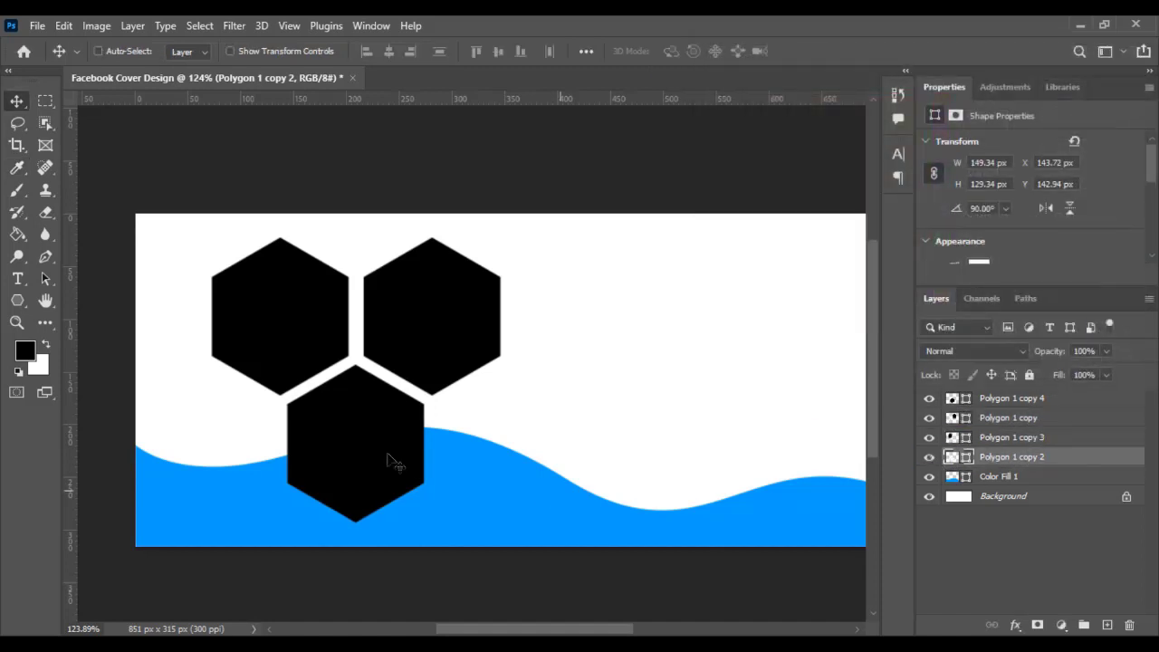
pyautogui.hotkey('ctrl', 't')
pyautogui.moveTo(429, 364); pyautogui.dragTo(448, 336)
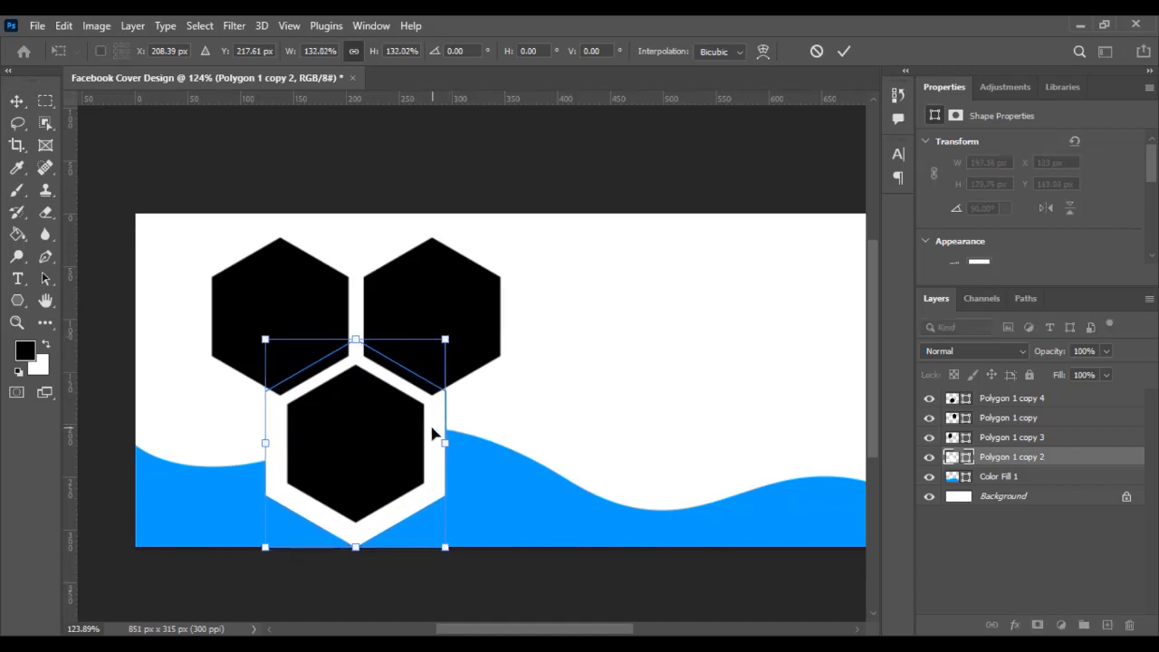
pyautogui.moveTo(414, 510)
pyautogui.mouseDown()
pyautogui.moveTo(450, 509)
pyautogui.moveTo(449, 495)
pyautogui.mouseUp()
pyautogui.press('Return')
# Select all the hexagon layers and shift the cluster up about 12 px.
pyautogui.scroll(2, 353, 597)
pyautogui.scroll(1, 372, 595)
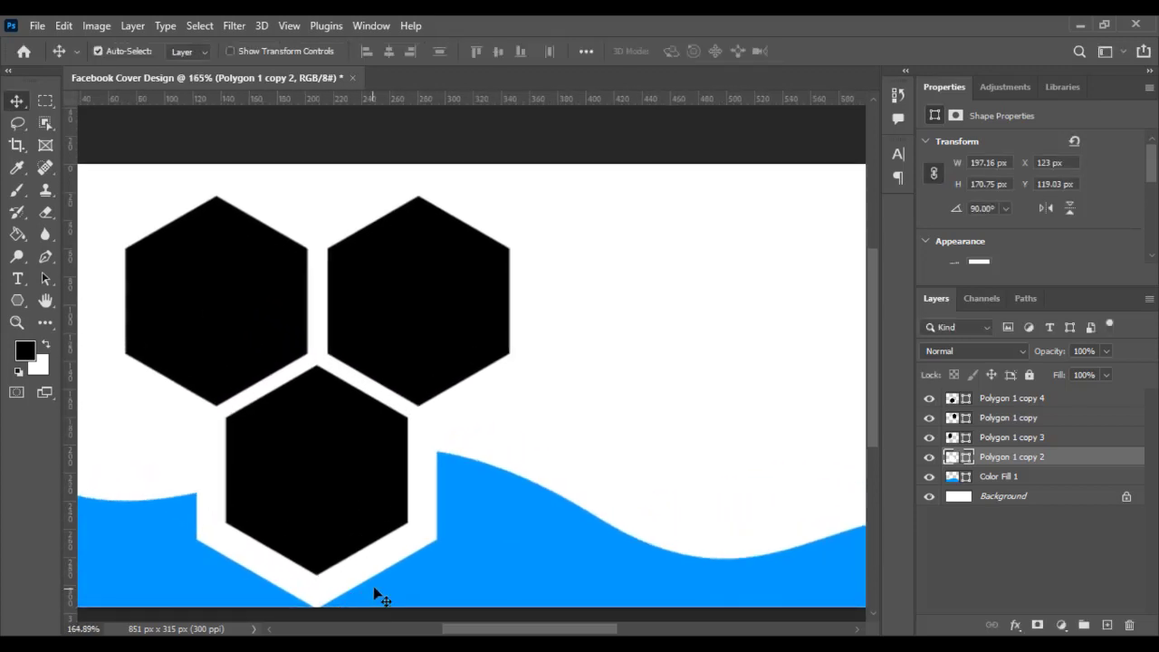
pyautogui.scroll(-2, 383, 574)
pyautogui.scroll(-3, 395, 566)
pyautogui.scroll(1, 393, 556)
pyautogui.scroll(1, 393, 556)
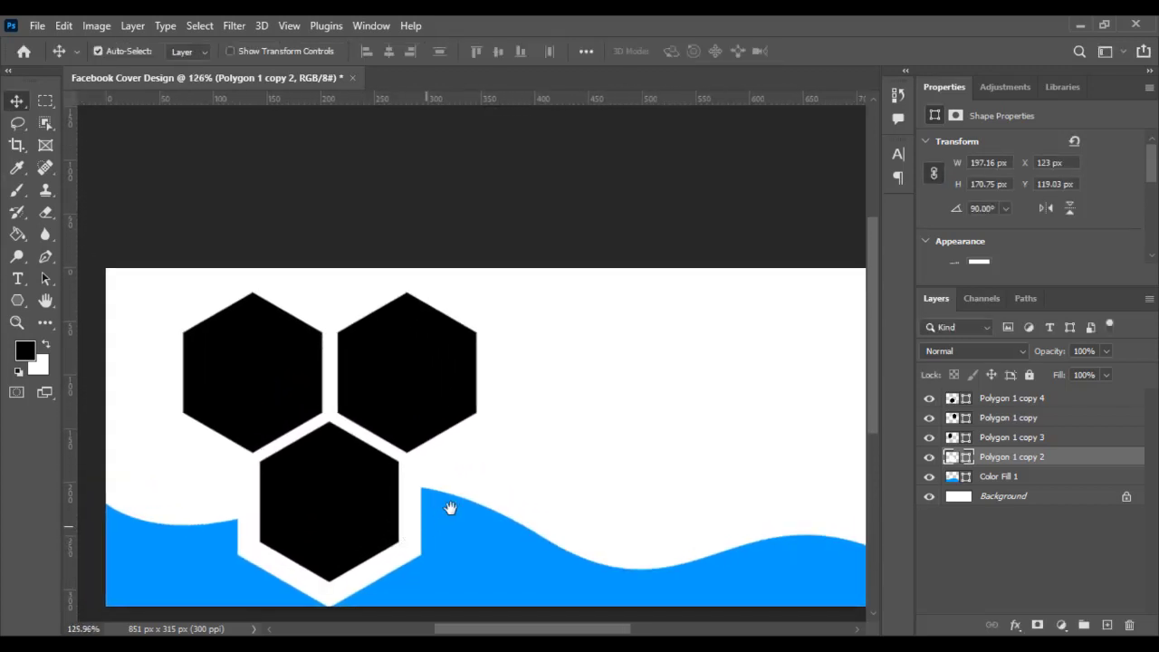
pyautogui.scroll(1, 450, 507)
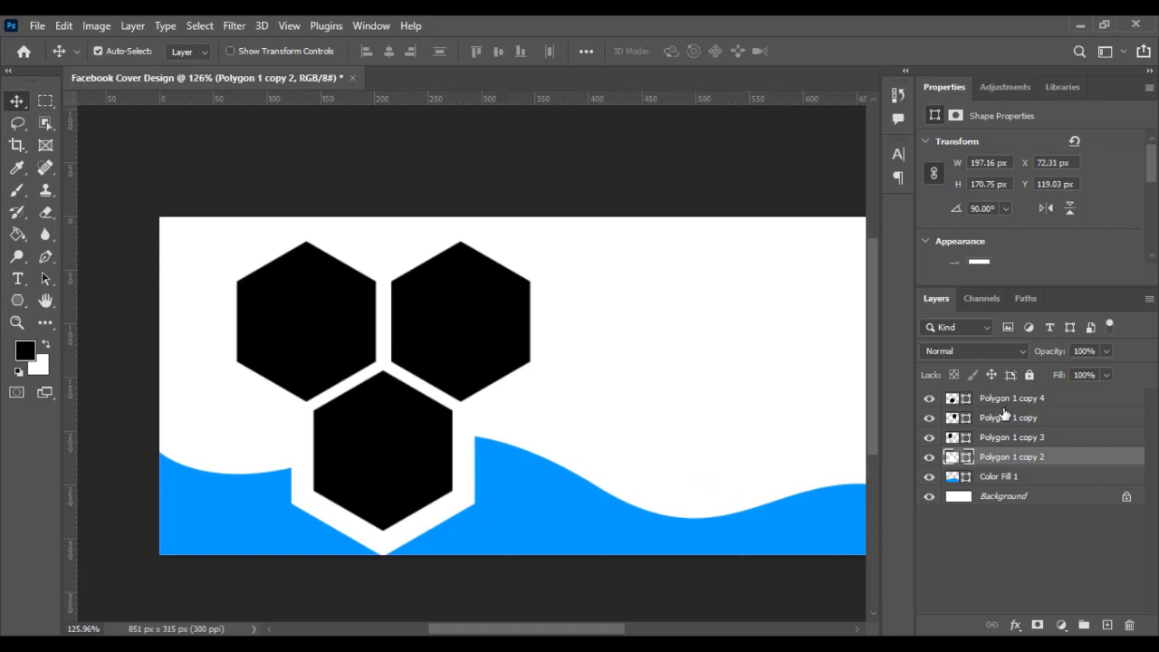
pyautogui.keyDown('ctrl'); pyautogui.click(1005, 399); pyautogui.keyUp('ctrl')
pyautogui.keyDown('ctrl'); pyautogui.click(1018, 437); pyautogui.keyUp('ctrl')
pyautogui.hotkey('ctrl', 't')
pyautogui.moveTo(494, 371); pyautogui.dragTo(494, 359)
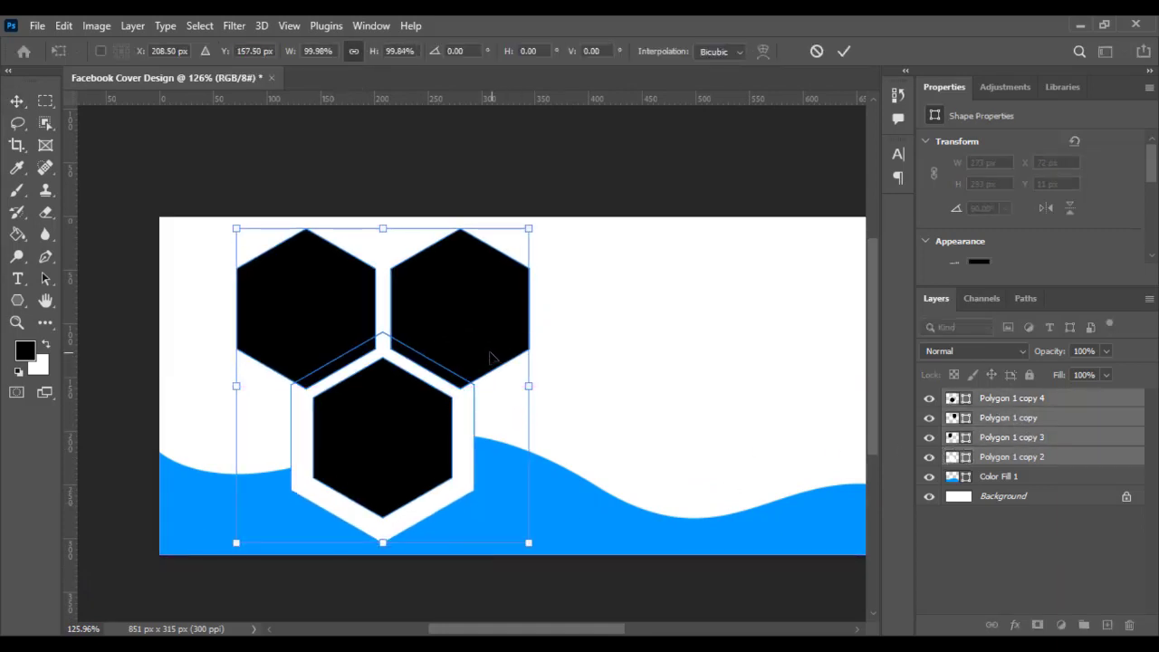
pyautogui.press('Return')
# Duplicate Polygon 1 copy 2 as copy 5 and move it up to the top edge.
pyautogui.click(1074, 565)
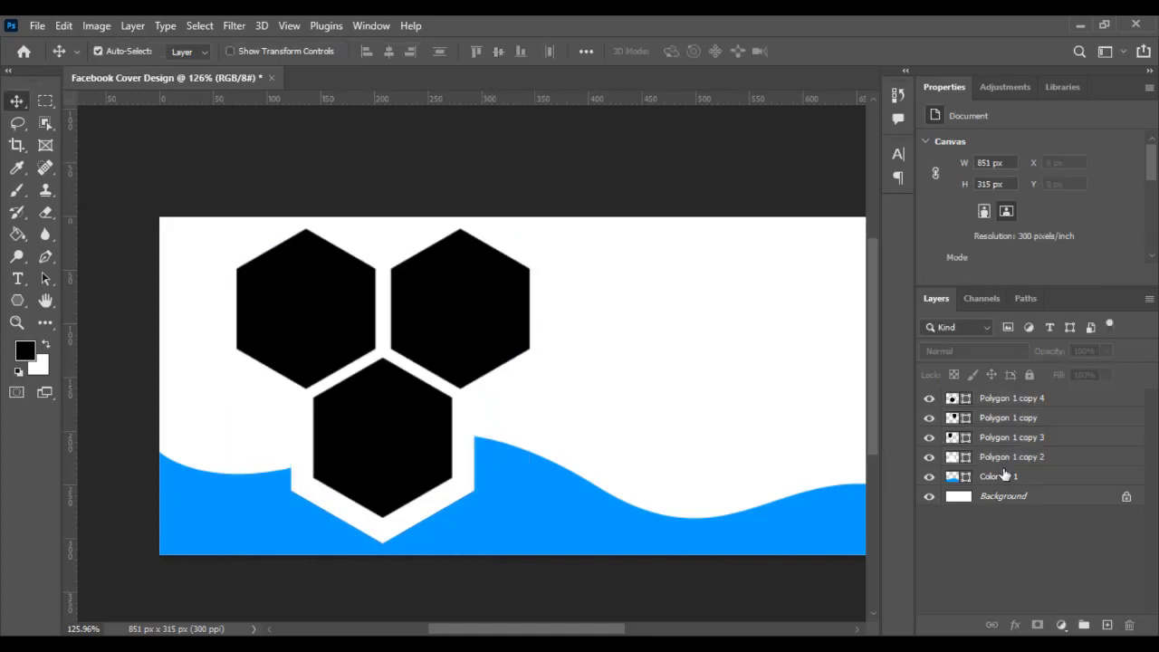
pyautogui.click(991, 460)
pyautogui.rightClick(1013, 458)
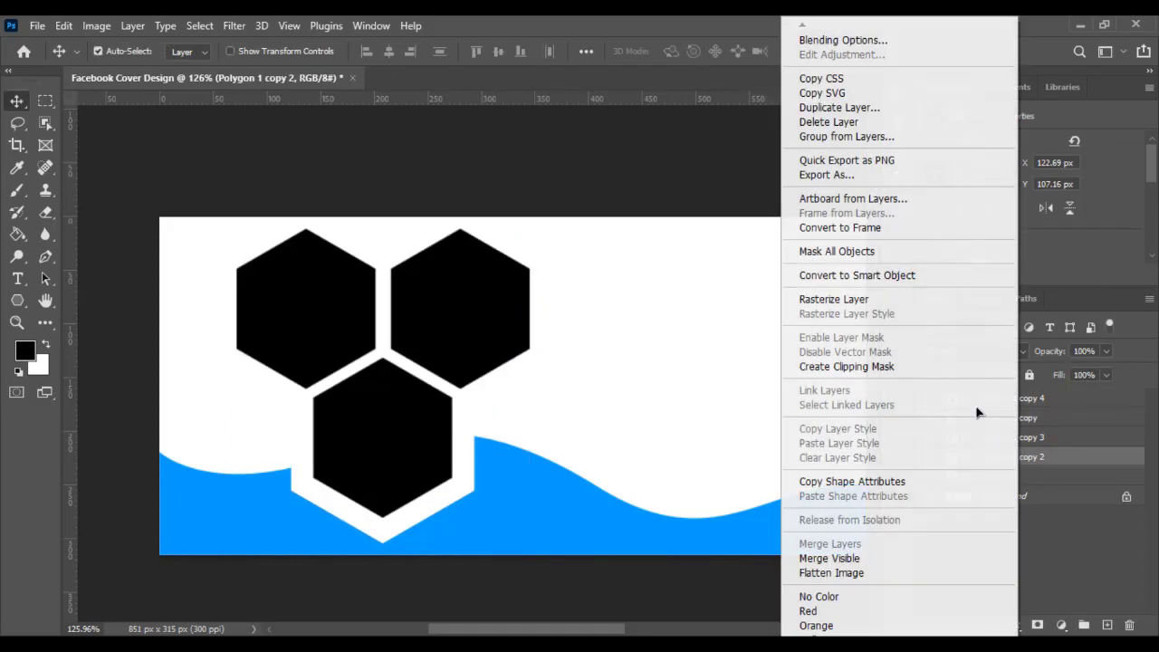
pyautogui.click(840, 106)
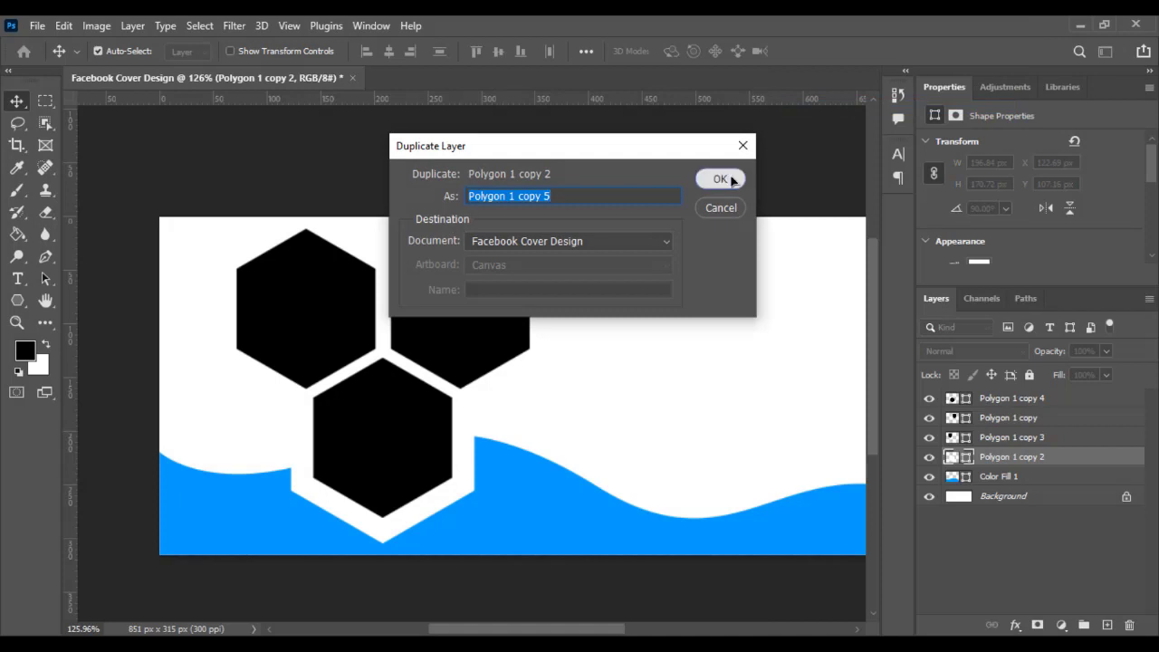
pyautogui.click(719, 179)
pyautogui.hotkey('ctrl', 't')
pyautogui.moveTo(439, 434); pyautogui.dragTo(431, 202)
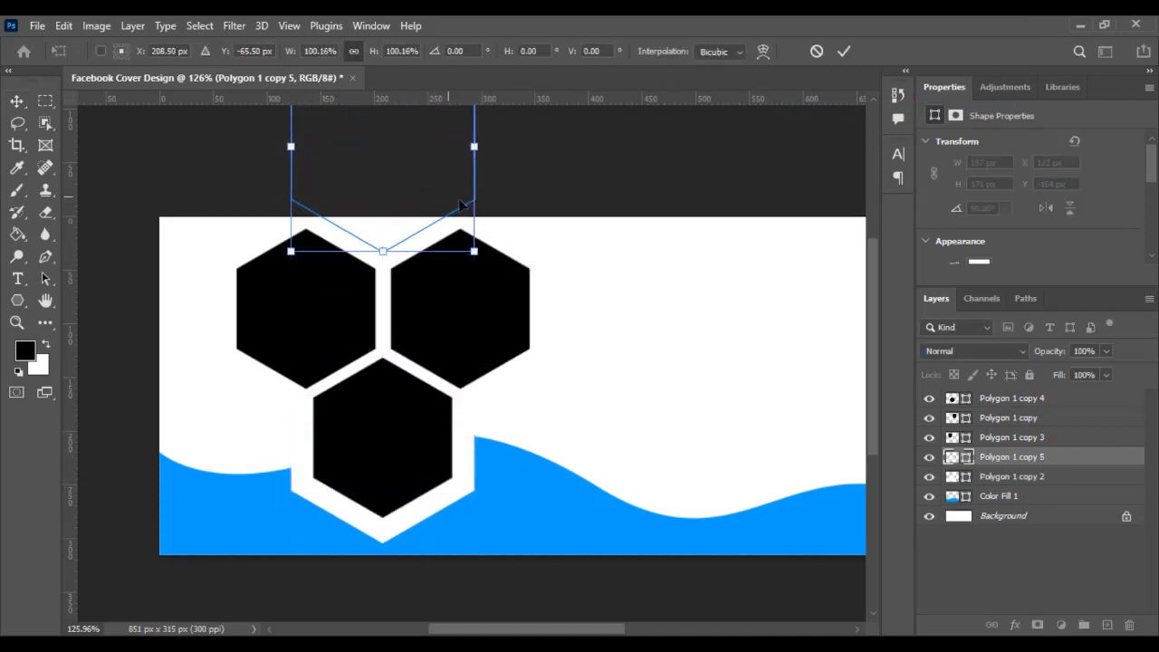
pyautogui.press('Return')
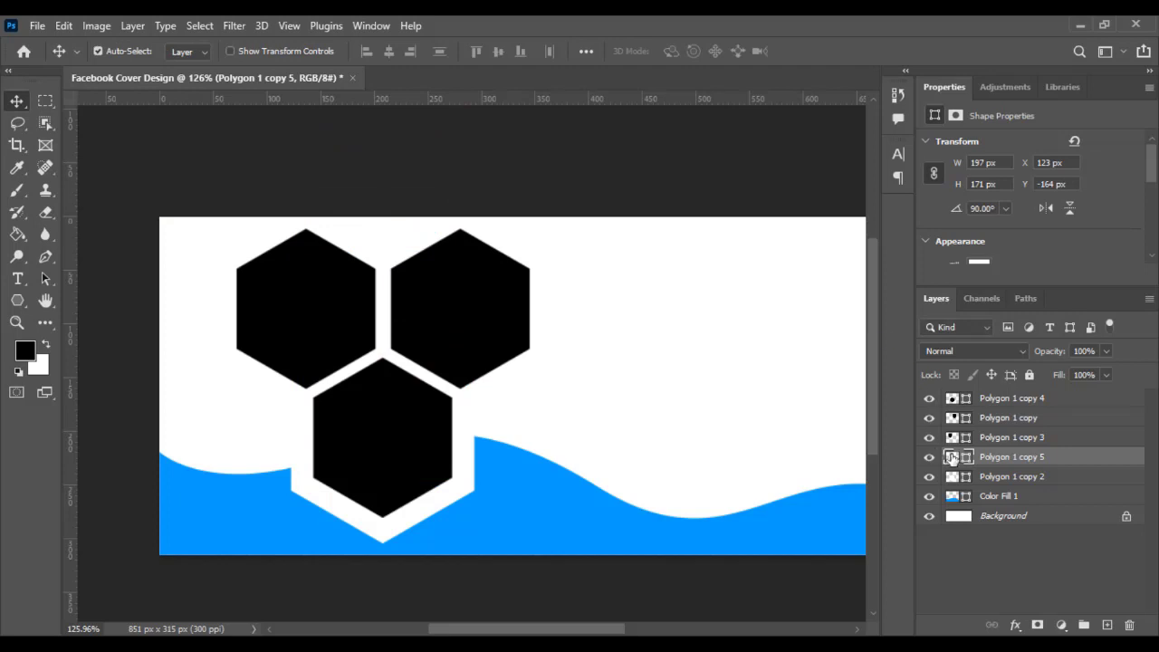
# Fill the new hexagon with the wave's sampled blue #0096ff.
pyautogui.doubleClick(950, 457)
pyautogui.click(317, 507)
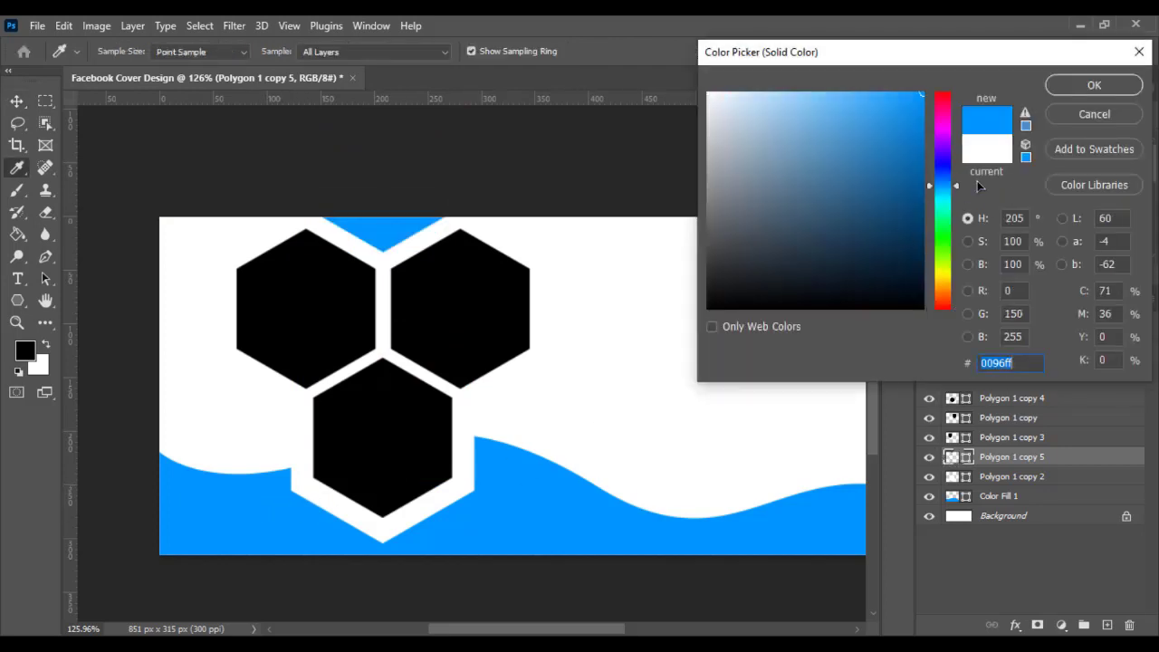
pyautogui.click(1070, 86)
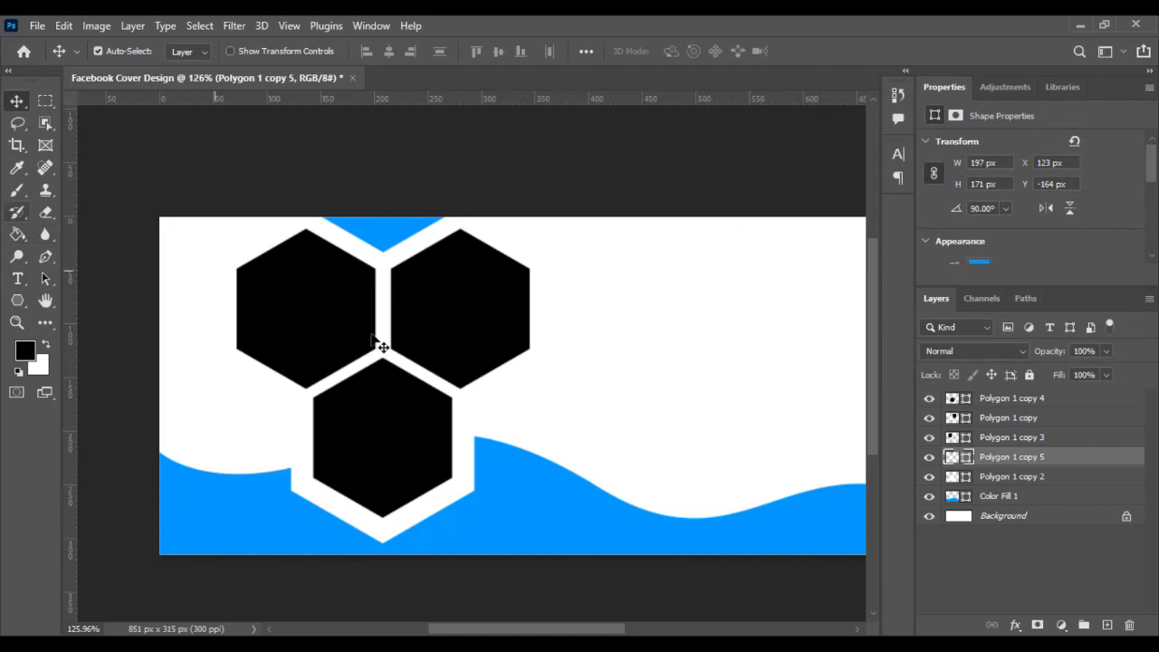
pyautogui.scroll(-1, 525, 393)
pyautogui.scroll(-2, 465, 380)
pyautogui.scroll(1, 470, 389)
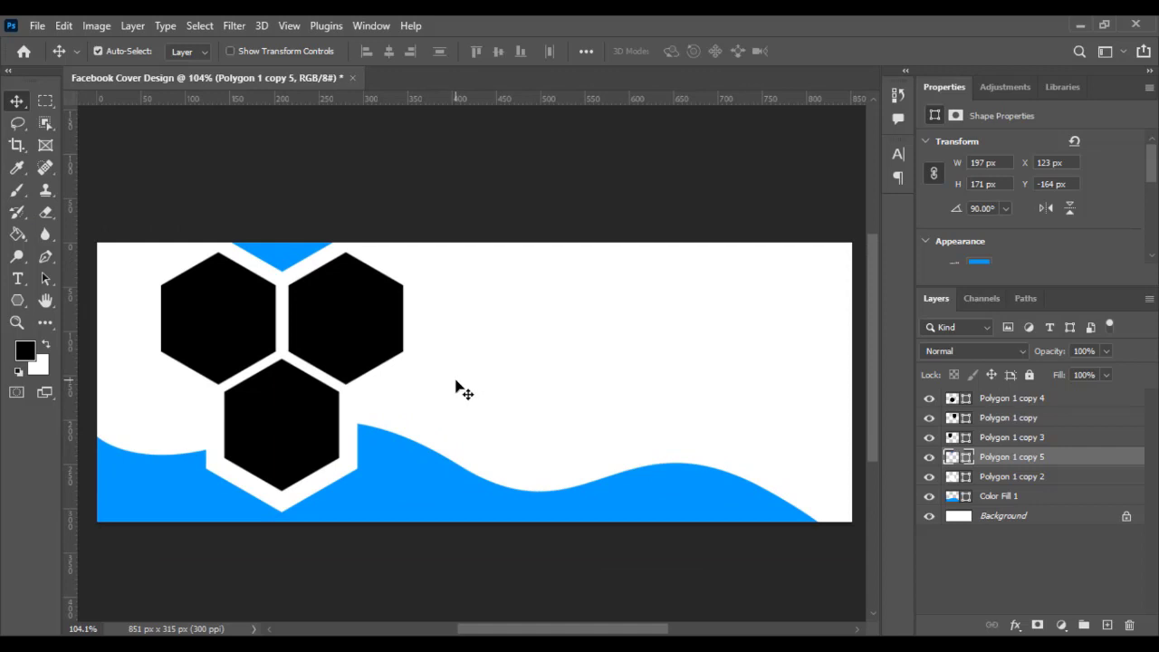
# Place the entrepreneur photo and clip it to the upper-right Polygon 1 copy hexagon.
pyautogui.moveTo(455, 384); pyautogui.dragTo(678, 388)
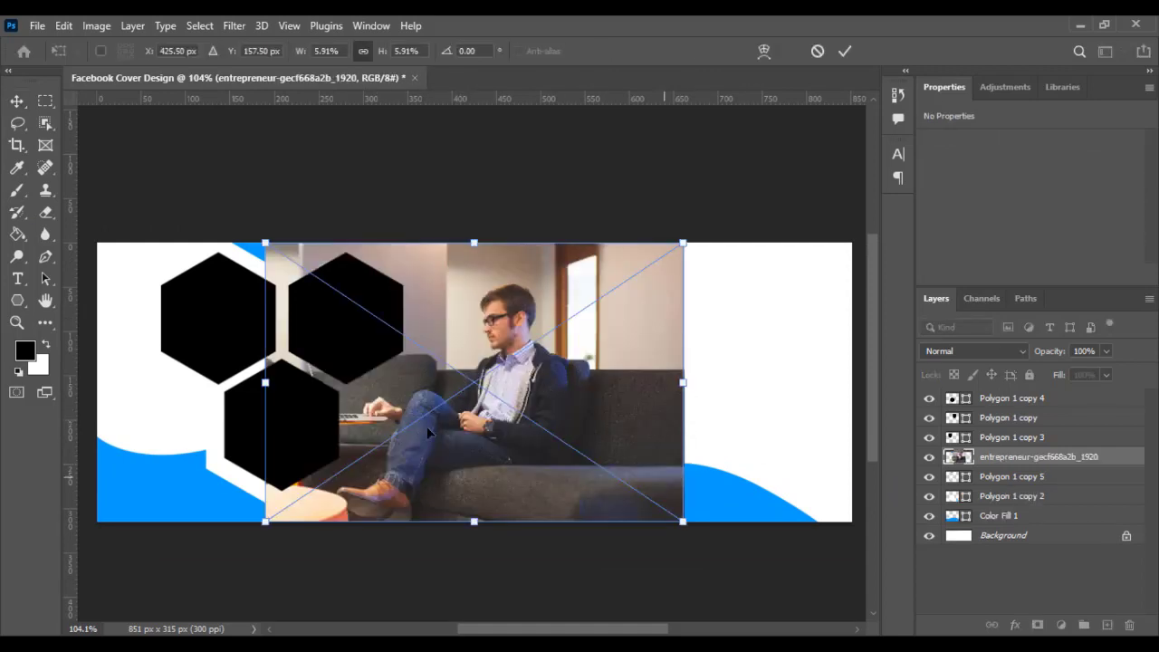
pyautogui.moveTo(496, 319); pyautogui.dragTo(576, 319)
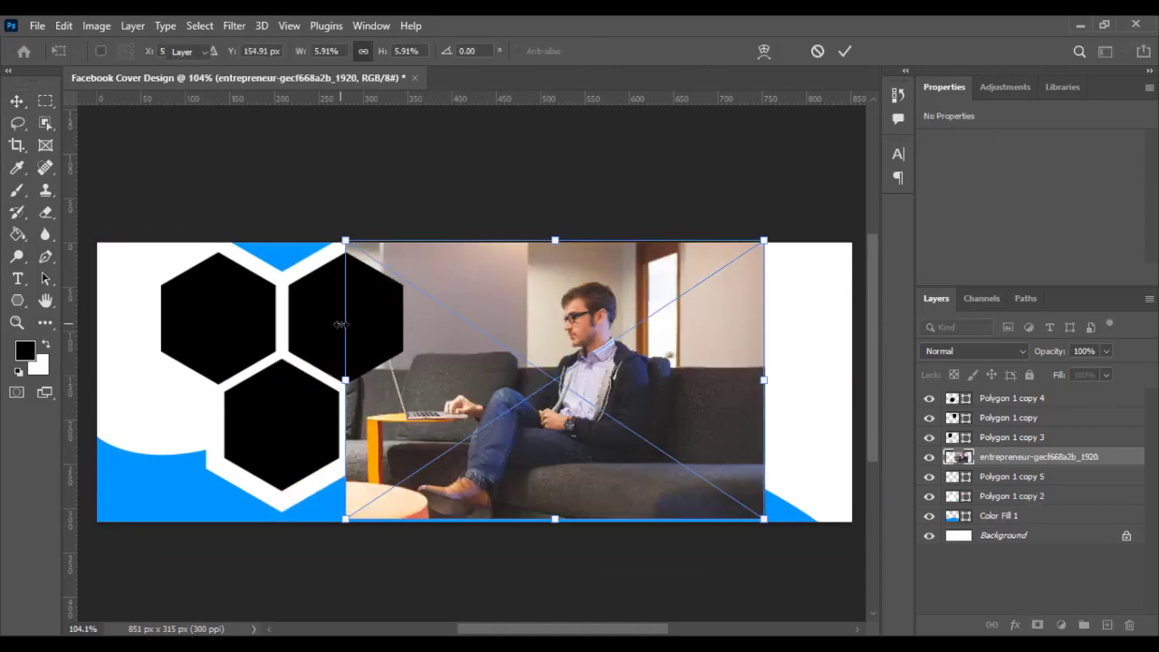
pyautogui.press('Return')
pyautogui.click(333, 333)
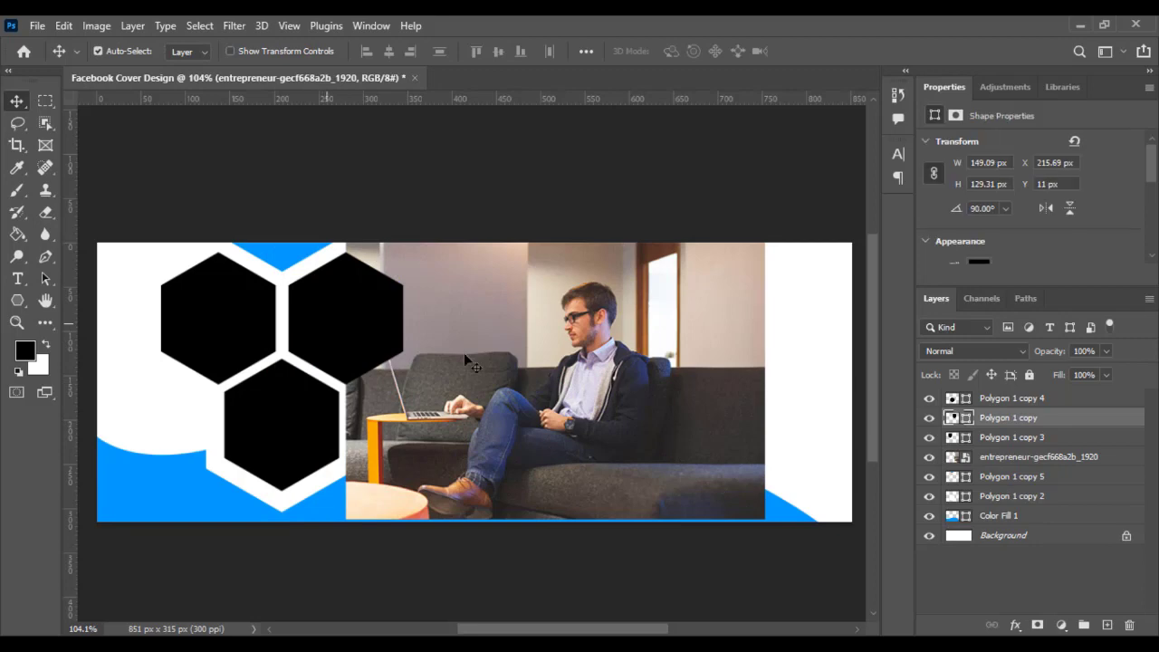
pyautogui.moveTo(991, 437); pyautogui.dragTo(993, 413)
pyautogui.rightClick(996, 420)
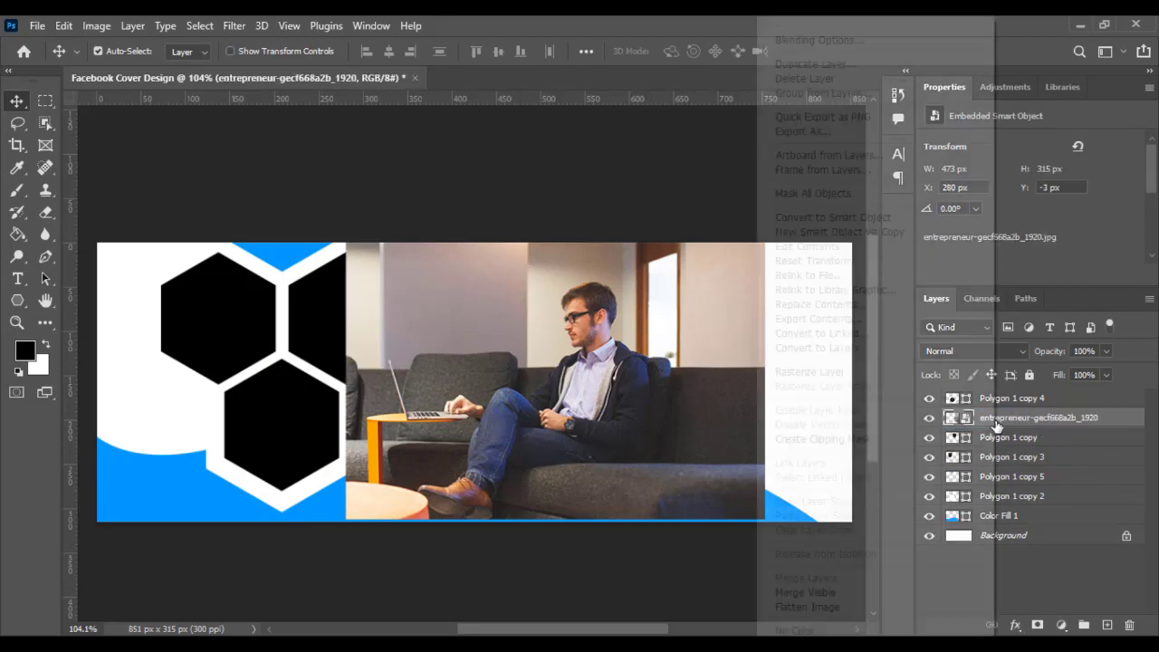
pyautogui.click(819, 438)
# Scale and position the clipped photo so the man with his laptop fills the hexagon.
pyautogui.moveTo(387, 336); pyautogui.dragTo(178, 367)
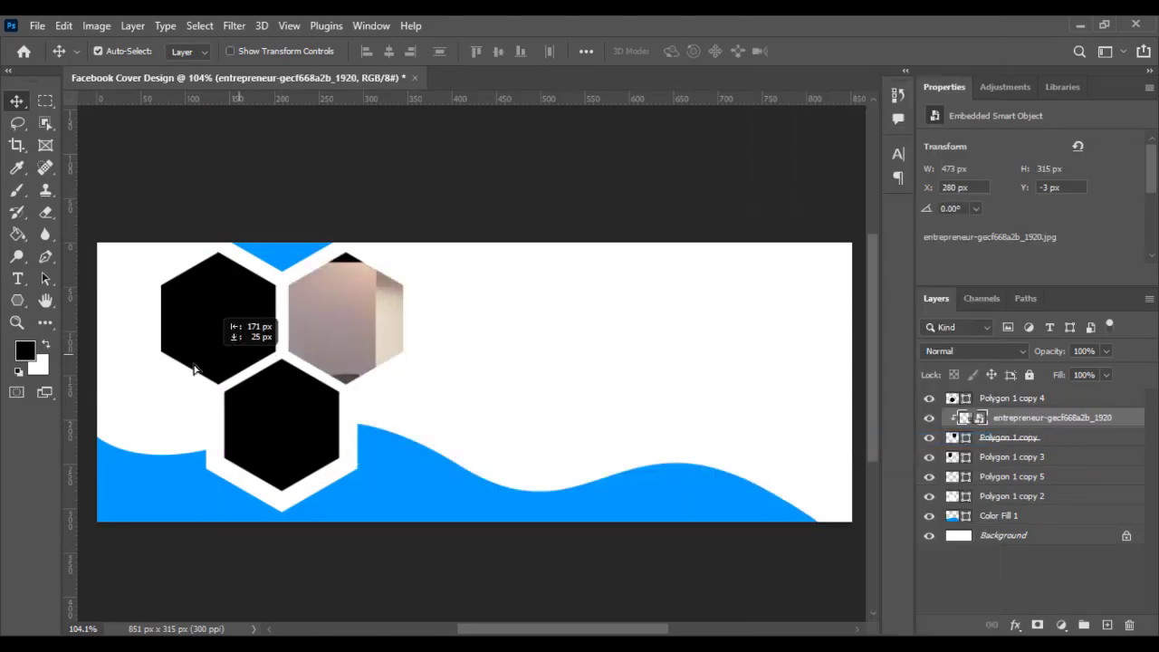
pyautogui.hotkey('ctrl', 't')
pyautogui.moveTo(555, 271); pyautogui.dragTo(478, 323)
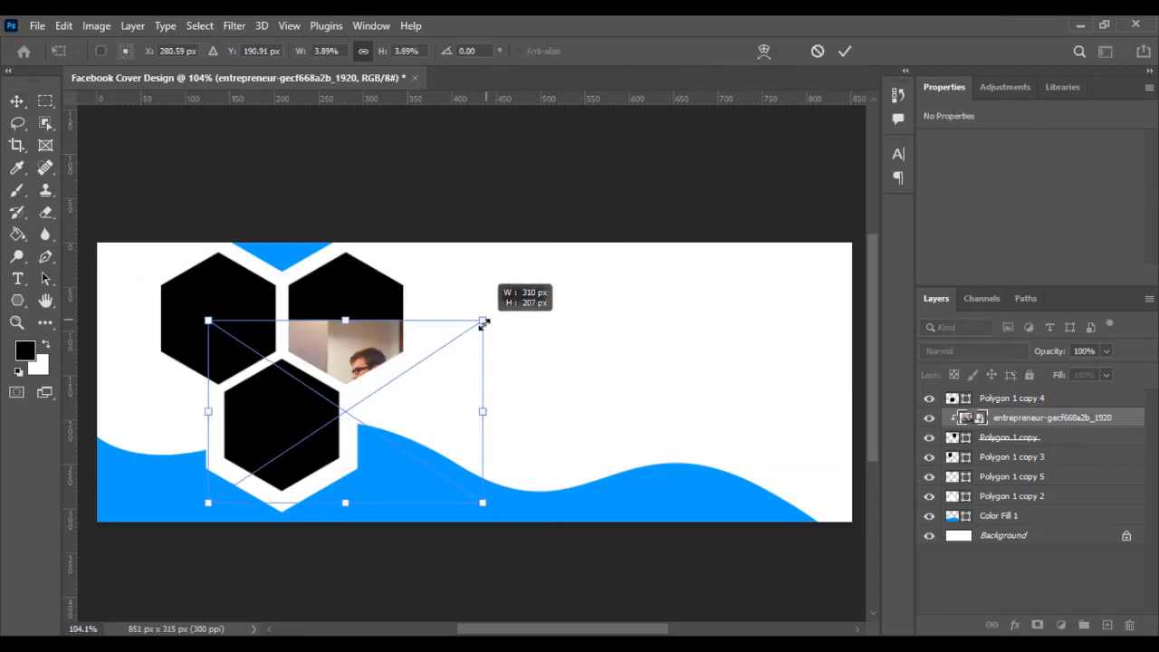
pyautogui.moveTo(443, 398); pyautogui.dragTo(426, 323)
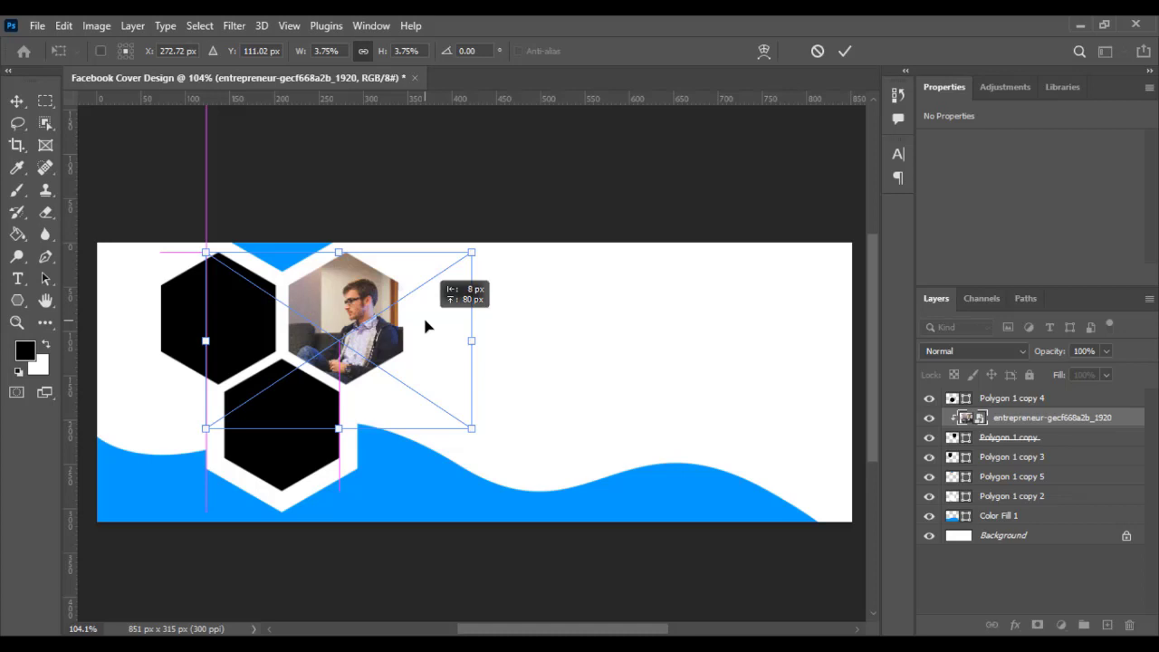
pyautogui.press('Return')
pyautogui.scroll(2, 425, 321)
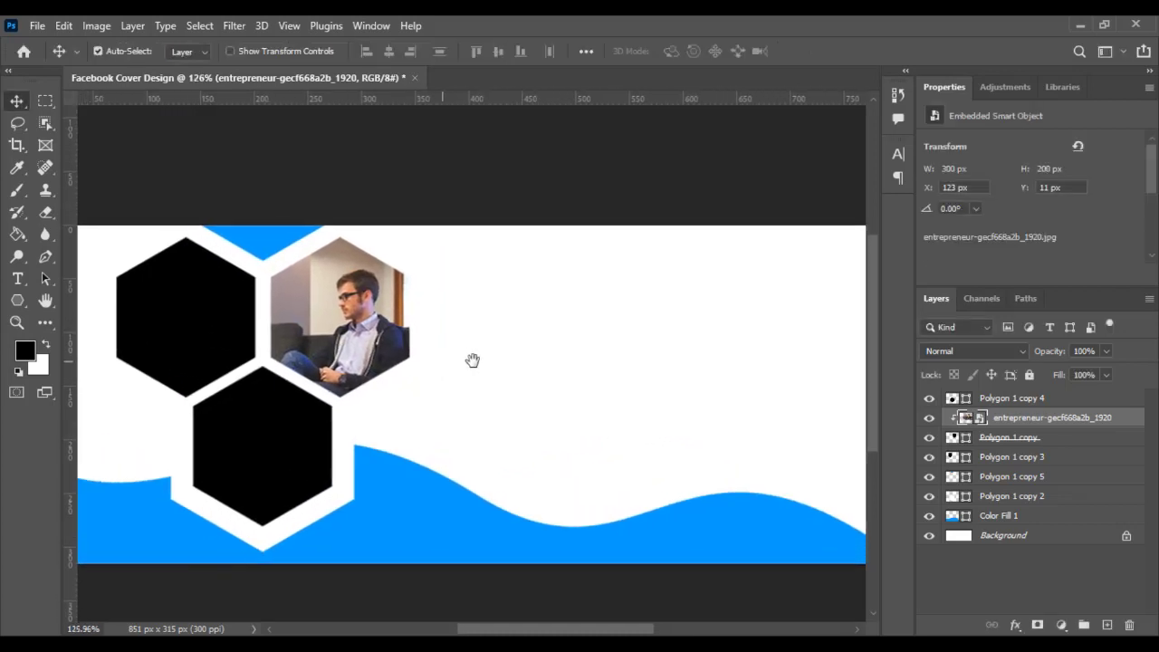
pyautogui.scroll(1, 513, 370)
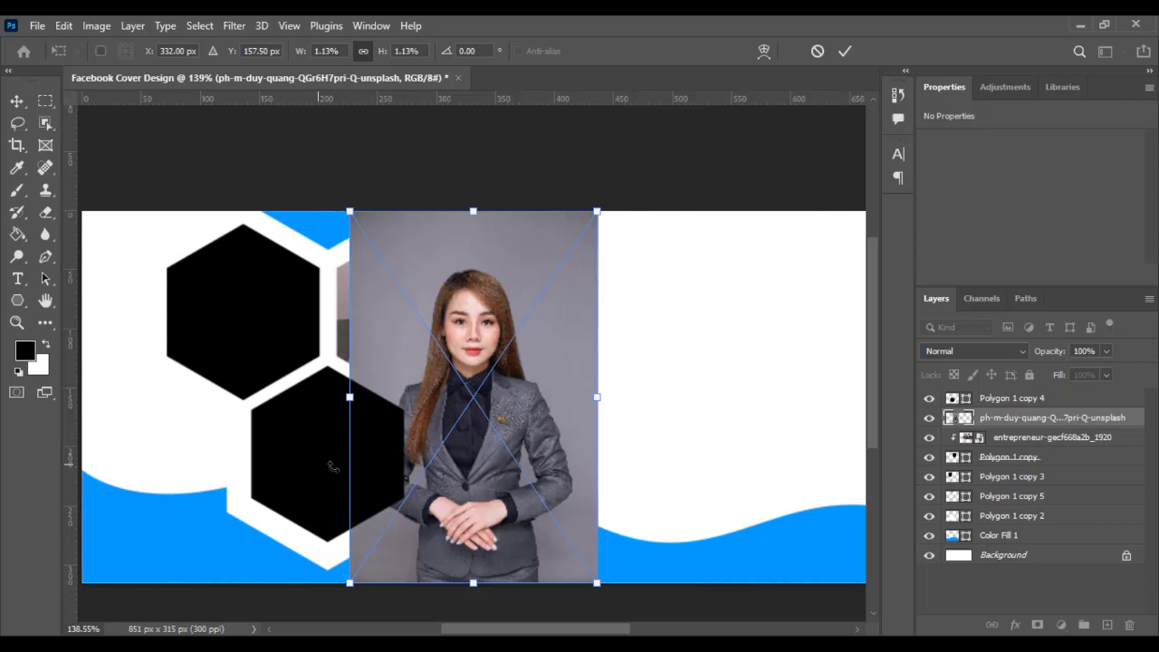
pyautogui.write('3')
# Commit the woman's portrait and clip it to the bottom hexagon, Polygon 1 copy 4.
pyautogui.press('Return')
pyautogui.click(1005, 398)
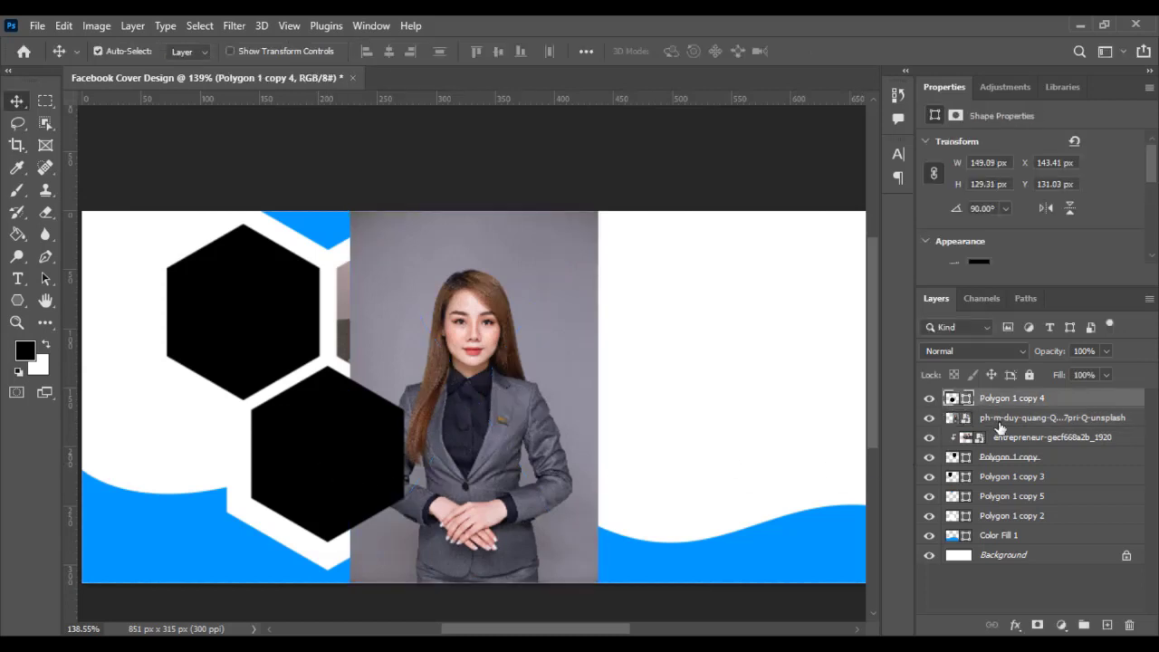
pyautogui.moveTo(1000, 426); pyautogui.dragTo(996, 396)
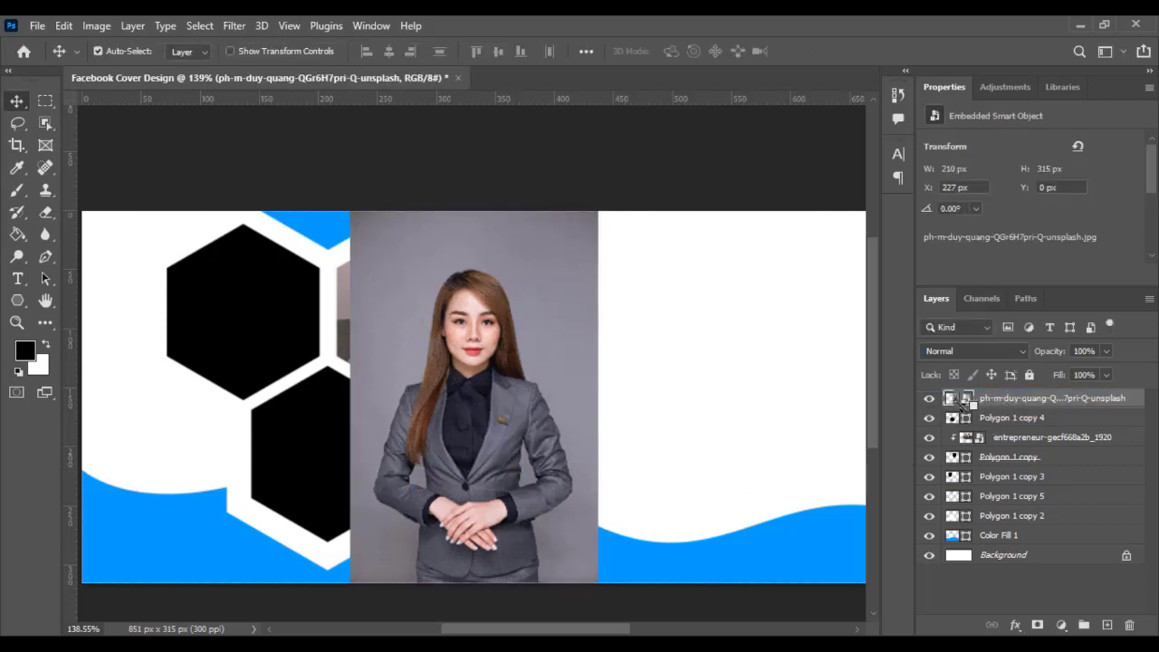
pyautogui.keyDown('alt'); pyautogui.click(962, 408); pyautogui.keyUp('alt')
# Shrink and raise the portrait to 148 × 222 px inside the bottom hexagon.
pyautogui.moveTo(313, 503); pyautogui.dragTo(246, 590)
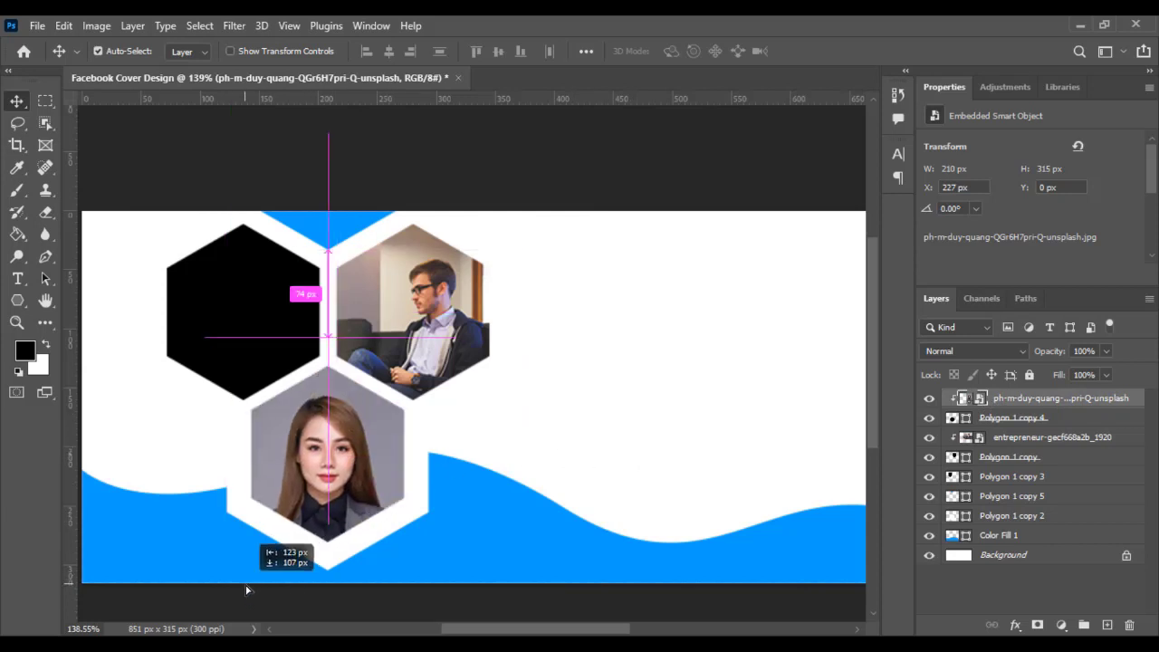
pyautogui.hotkey('ctrl', 't')
pyautogui.moveTo(453, 336); pyautogui.dragTo(415, 391)
pyautogui.moveTo(384, 470); pyautogui.dragTo(383, 432)
pyautogui.press('Return')
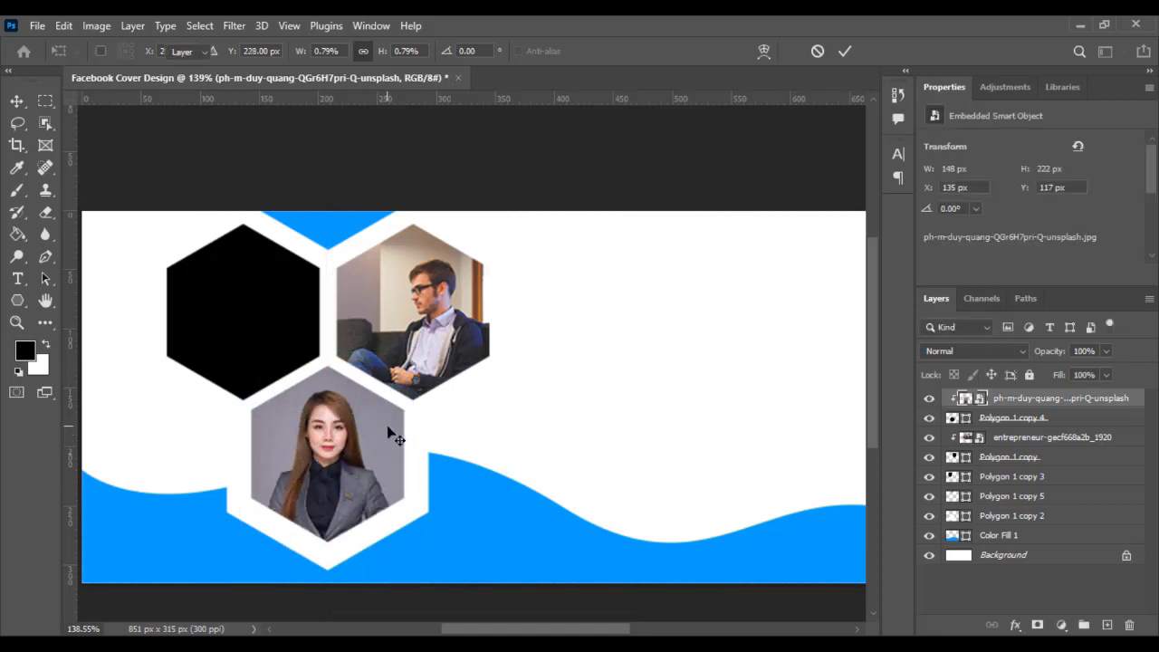
pyautogui.scroll(1, 322, 443)
pyautogui.scroll(3, 321, 443)
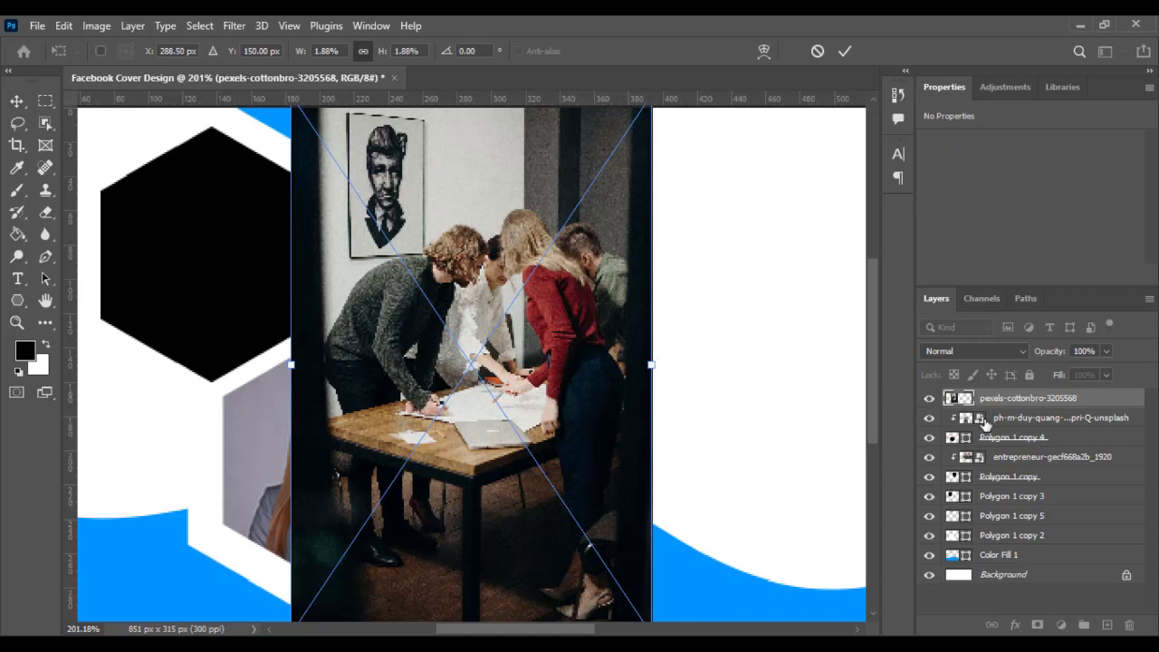
# Commit the team-meeting photo and clip it to the Polygon 1 copy 3 hexagon.
pyautogui.press('Return')
pyautogui.click(188, 303)
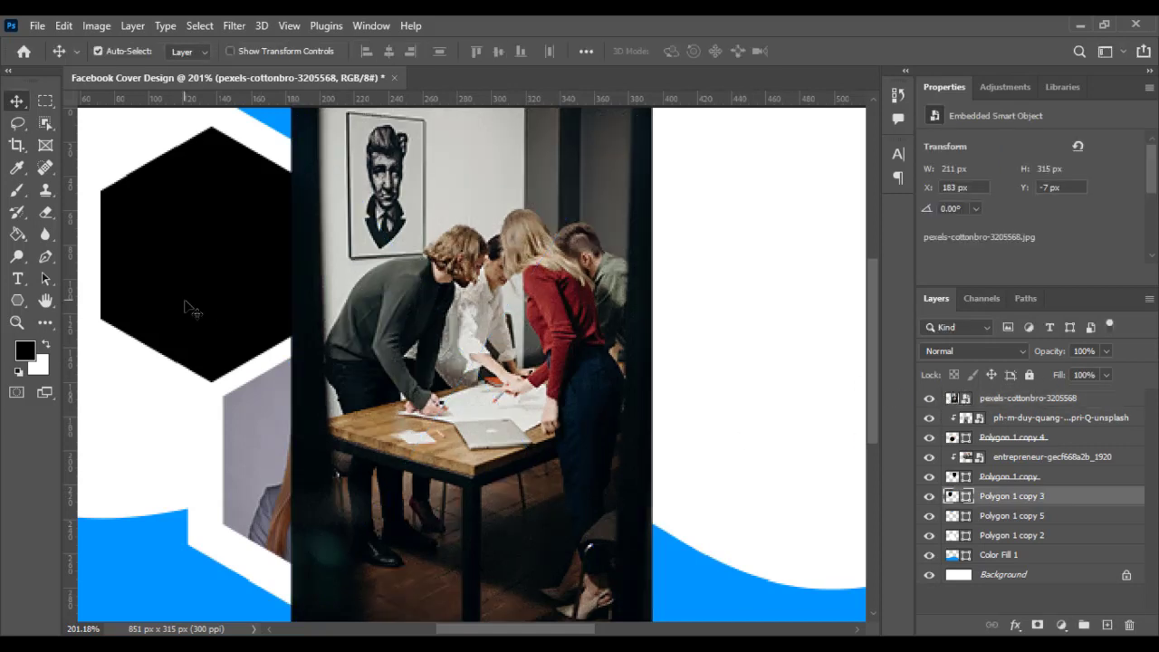
pyautogui.moveTo(996, 399); pyautogui.dragTo(989, 480)
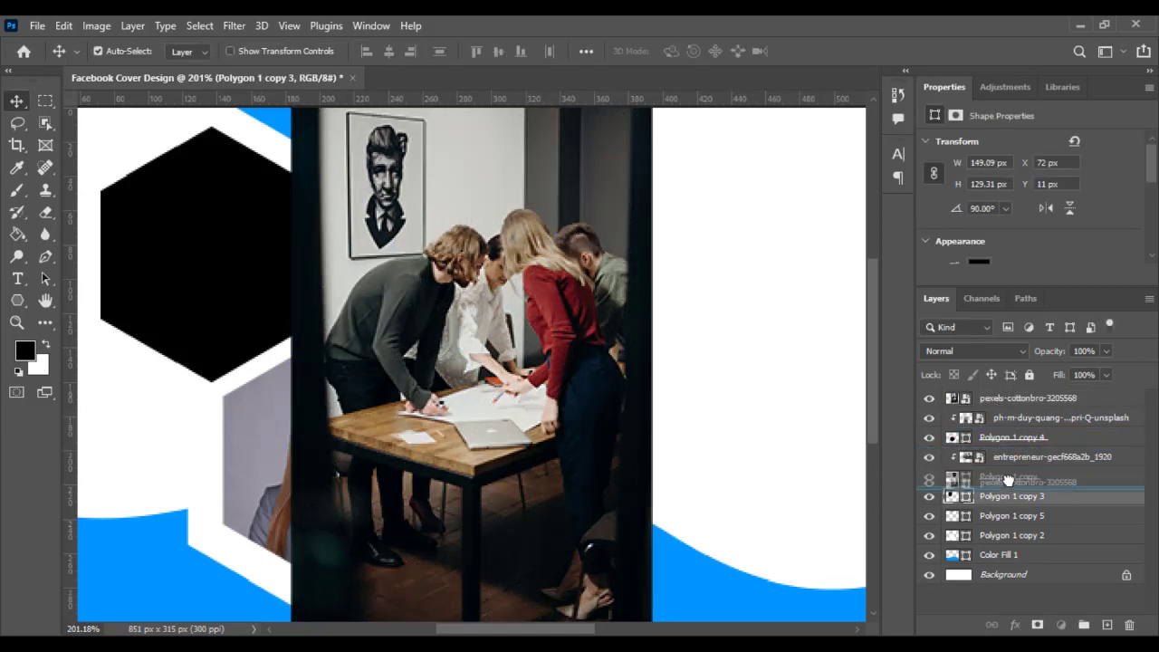
pyautogui.keyDown('alt'); pyautogui.click(986, 483); pyautogui.keyUp('alt')
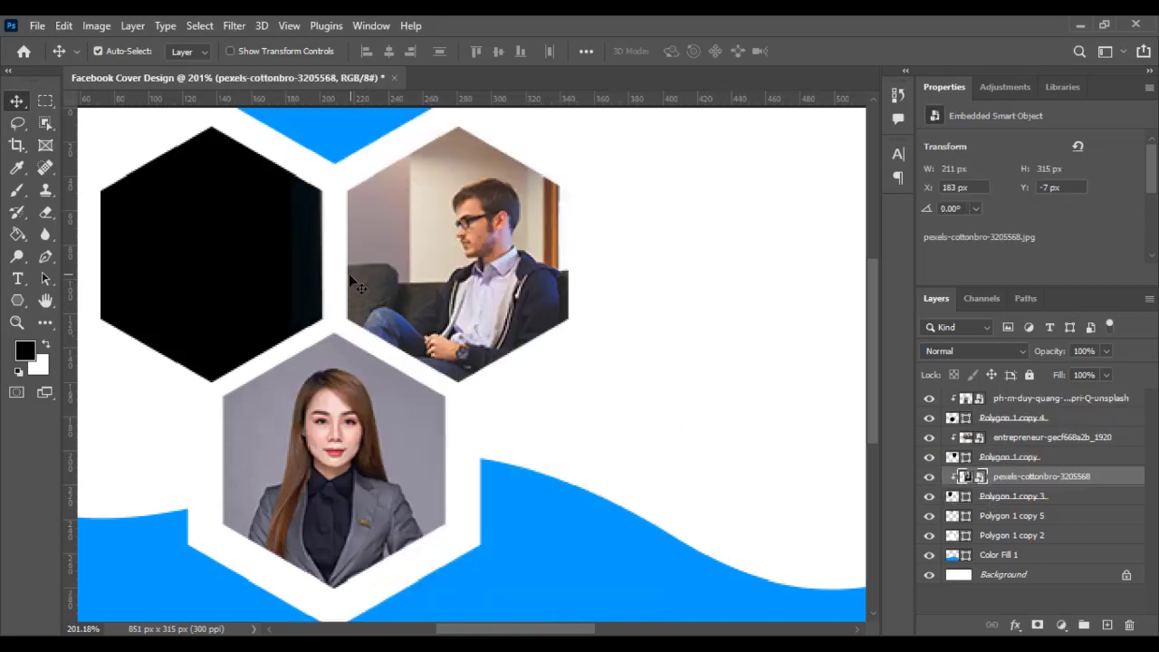
# Move and shrink the team photo to 171 × 256 px inside the upper-left hexagon.
pyautogui.hotkey('ctrl', 't')
pyautogui.scroll(-2, 425, 324)
pyautogui.moveTo(362, 342)
pyautogui.mouseDown()
pyautogui.moveTo(276, 310)
pyautogui.moveTo(281, 324)
pyautogui.mouseUp()
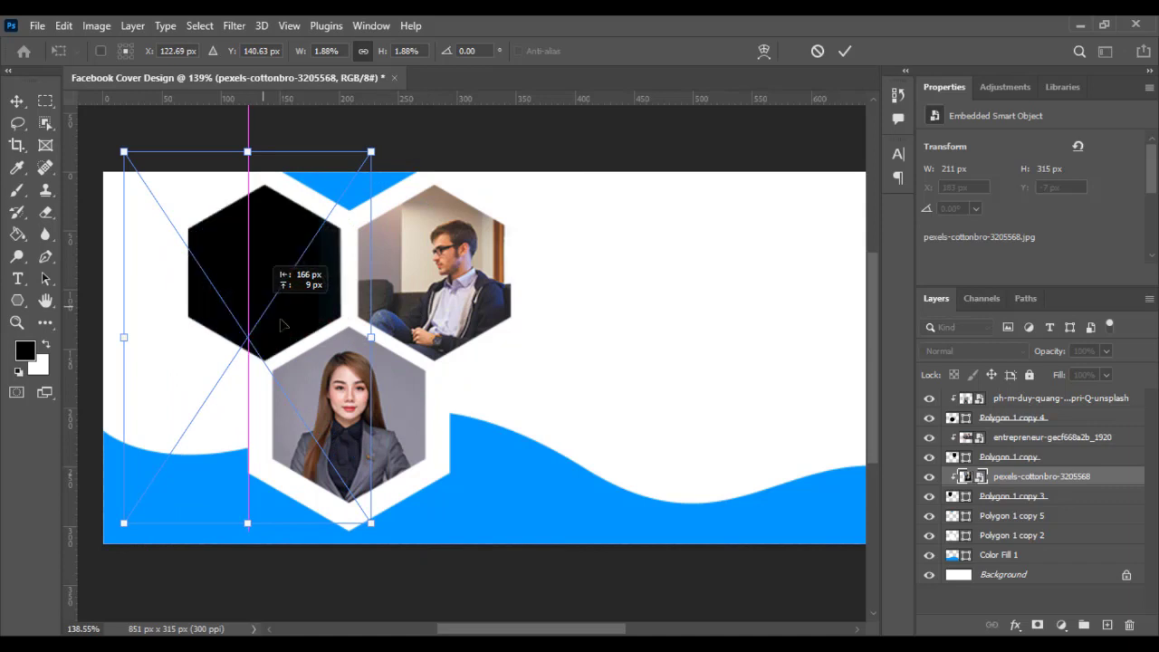
pyautogui.moveTo(372, 337)
pyautogui.mouseDown()
pyautogui.moveTo(316, 341)
pyautogui.moveTo(315, 329)
pyautogui.mouseUp()
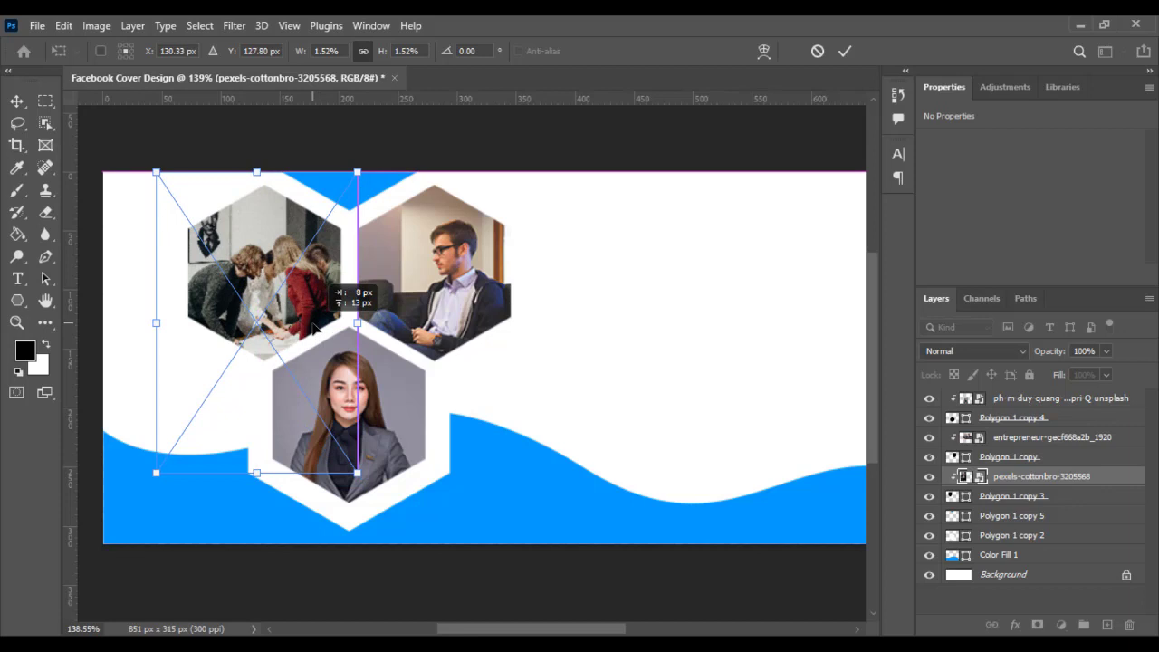
pyautogui.press('Return')
pyautogui.scroll(-2, 535, 370)
pyautogui.scroll(-2, 466, 379)
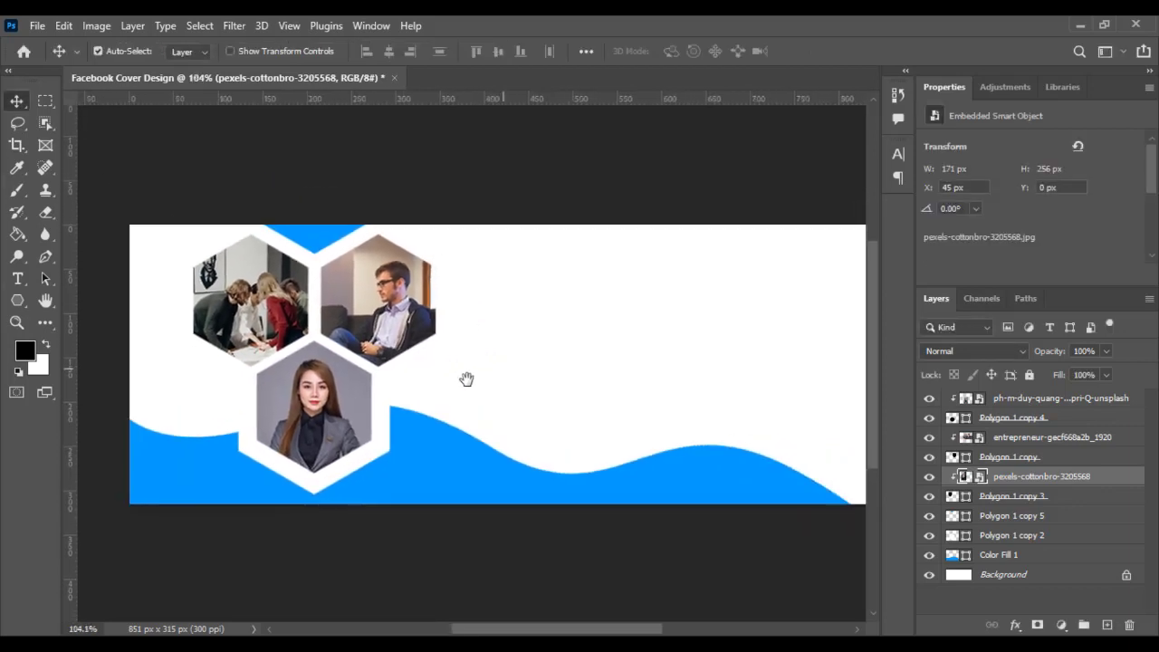
pyautogui.scroll(-1, 461, 412)
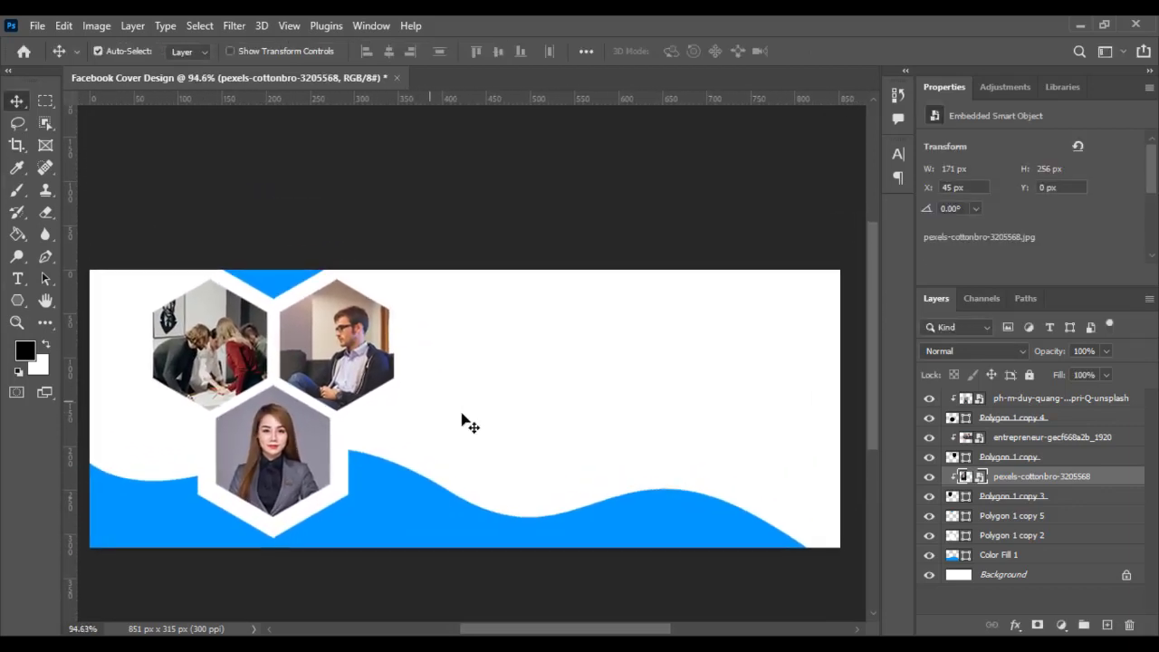
pyautogui.scroll(1, 461, 420)
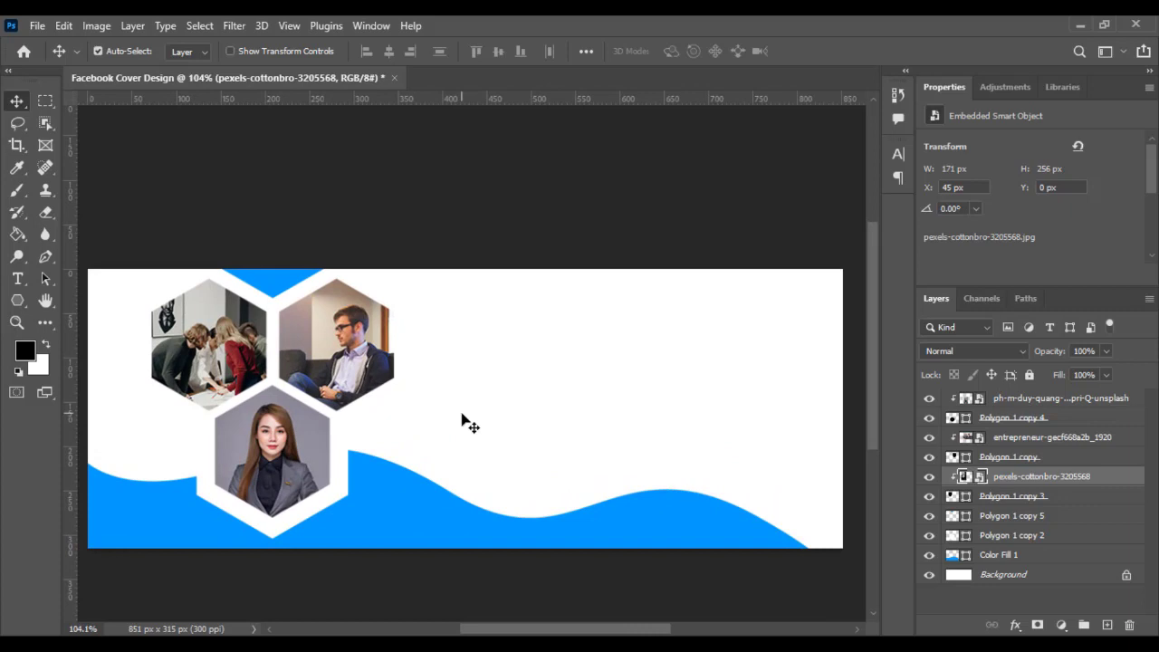
# Type Creative, Marketing, Agency on three lines in a Nexa Bold text block right of the photos.
pyautogui.click(17, 279)
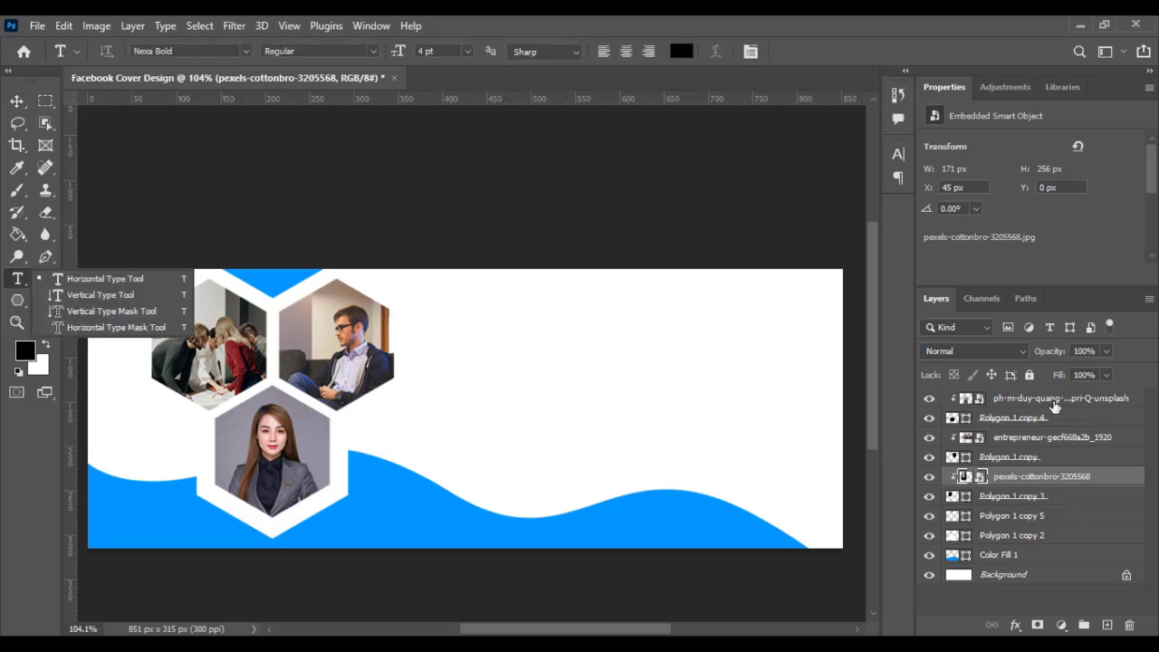
pyautogui.click(532, 356)
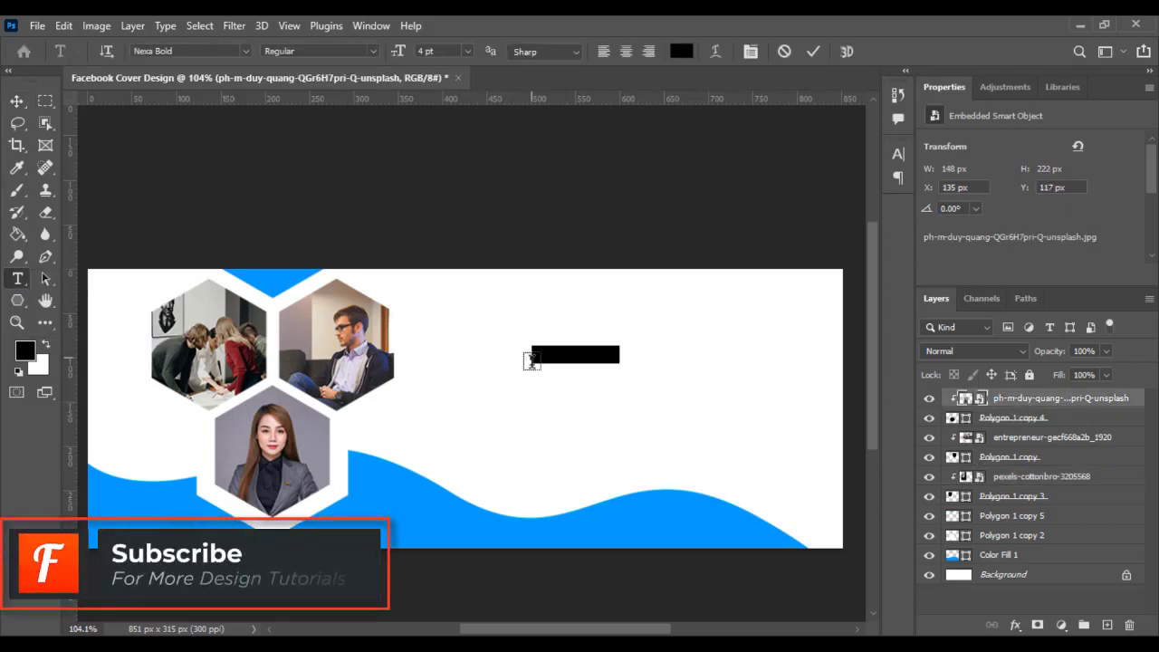
pyautogui.write('C')
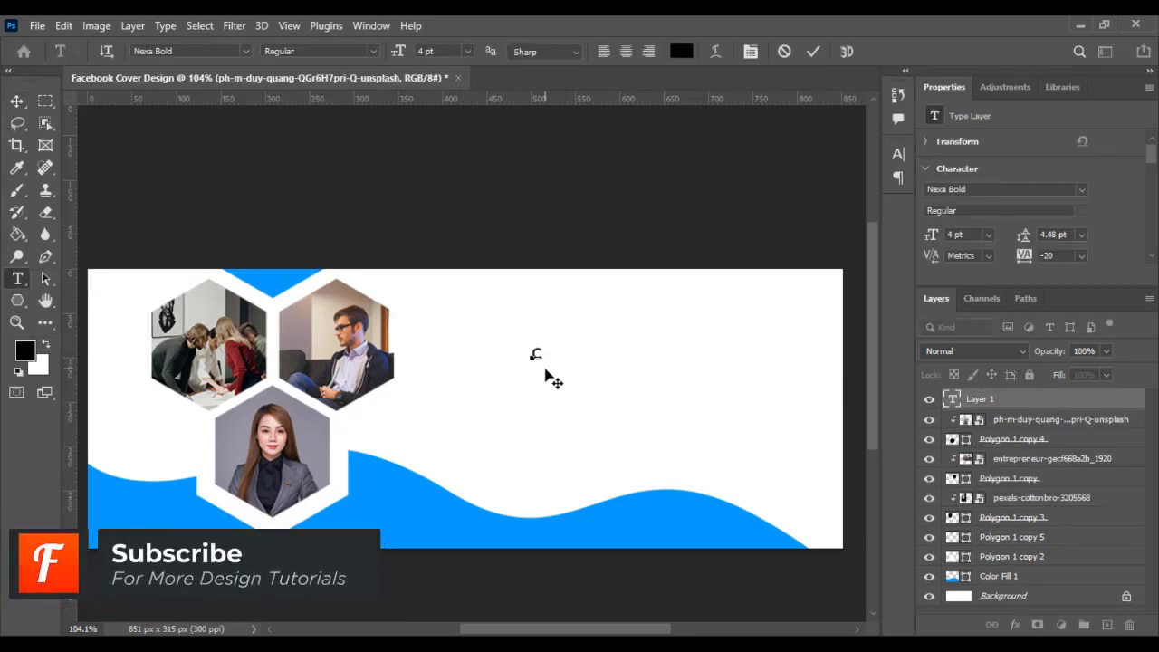
pyautogui.write('oeative')
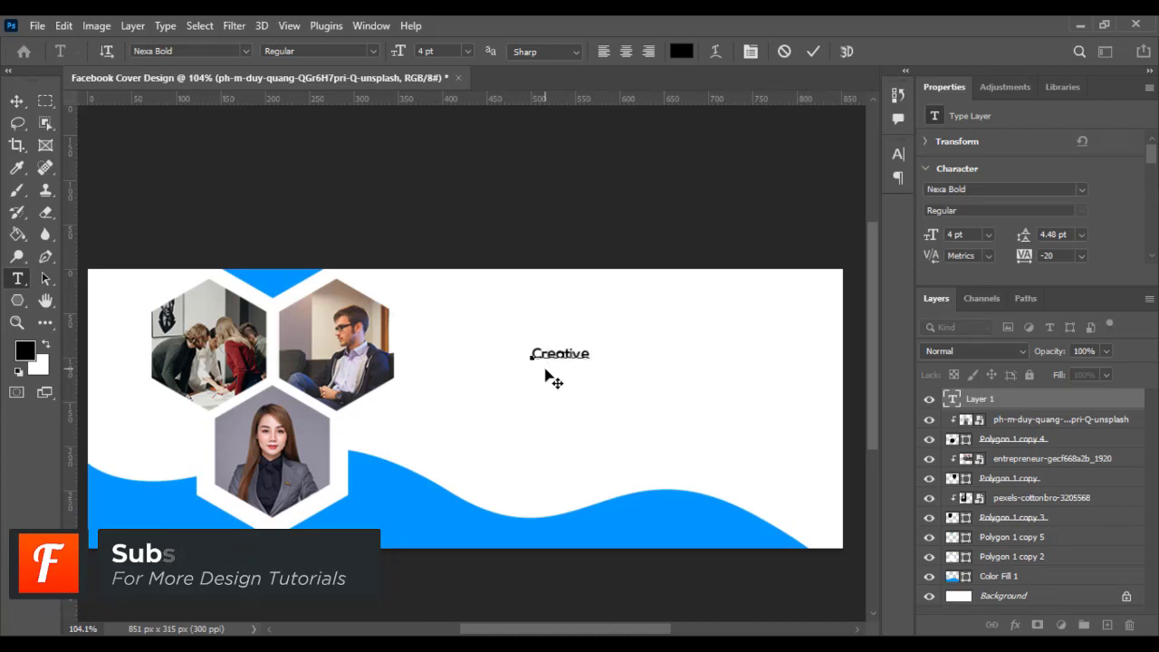
pyautogui.press('Return')
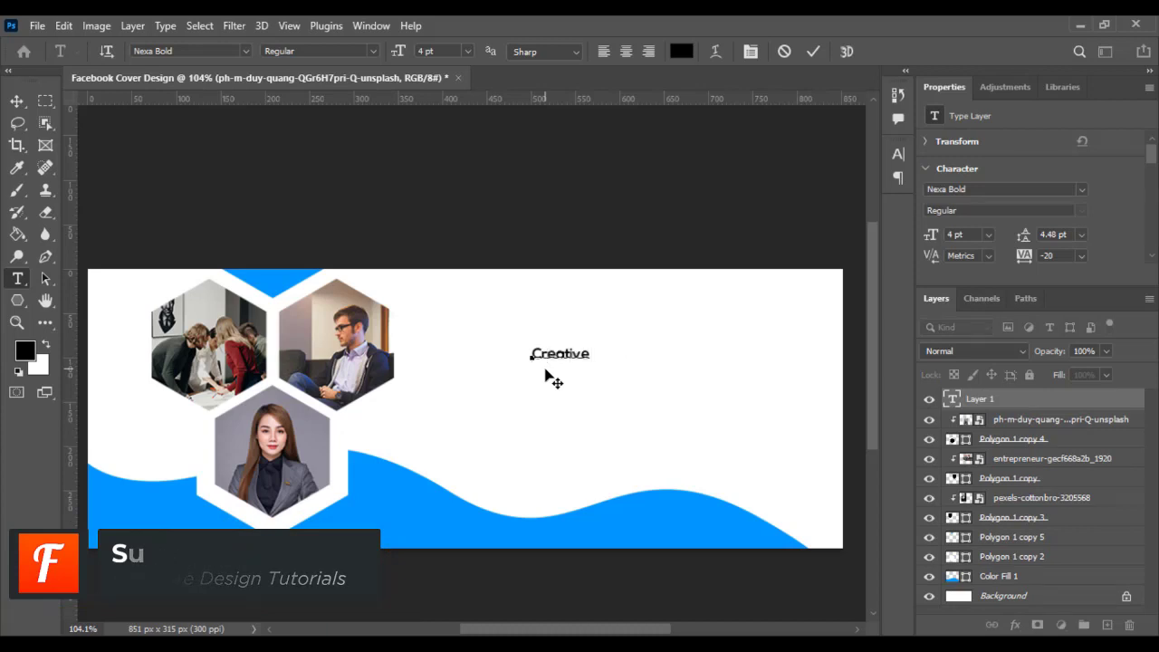
pyautogui.write('Marketing')
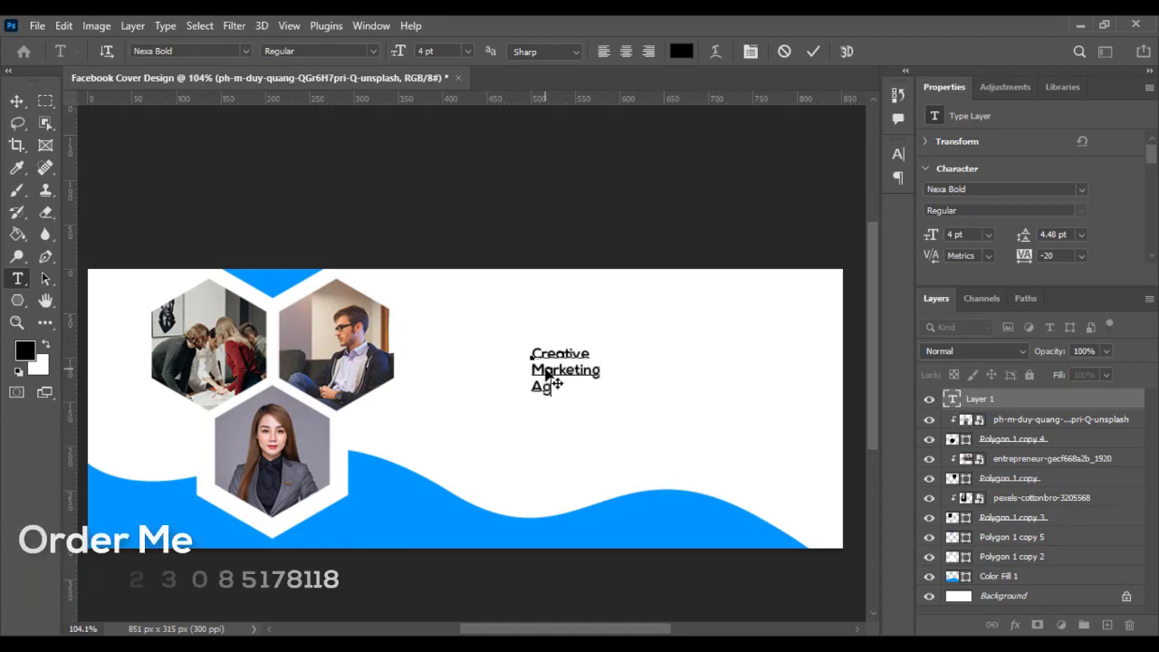
pyautogui.write('enc')
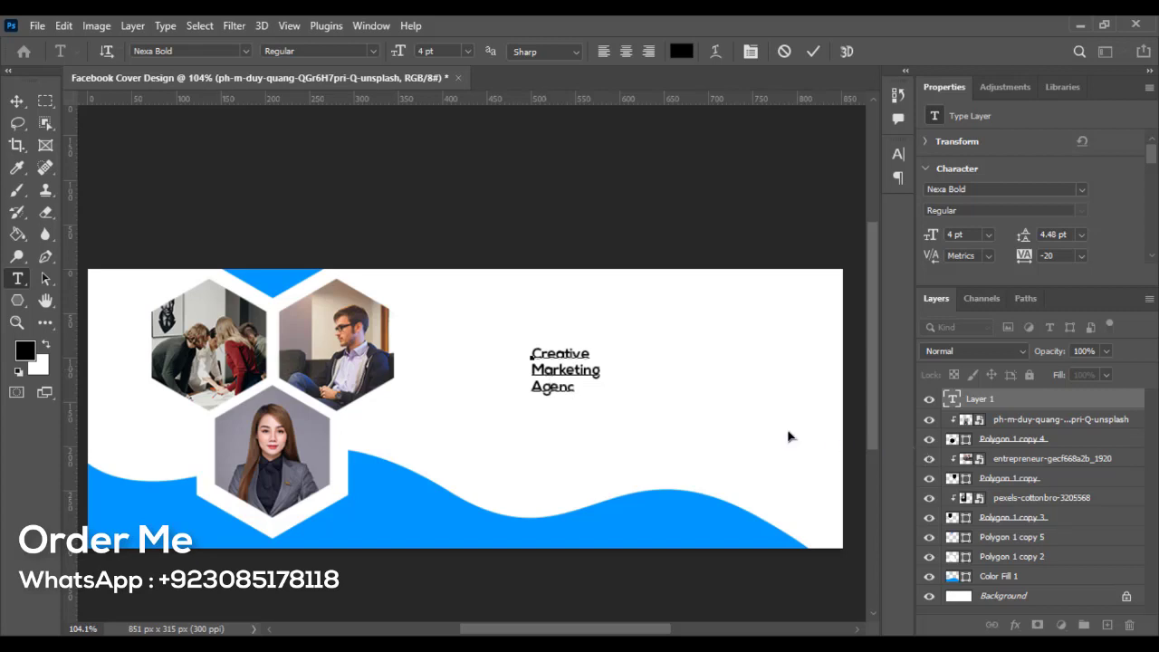
pyautogui.write('y')
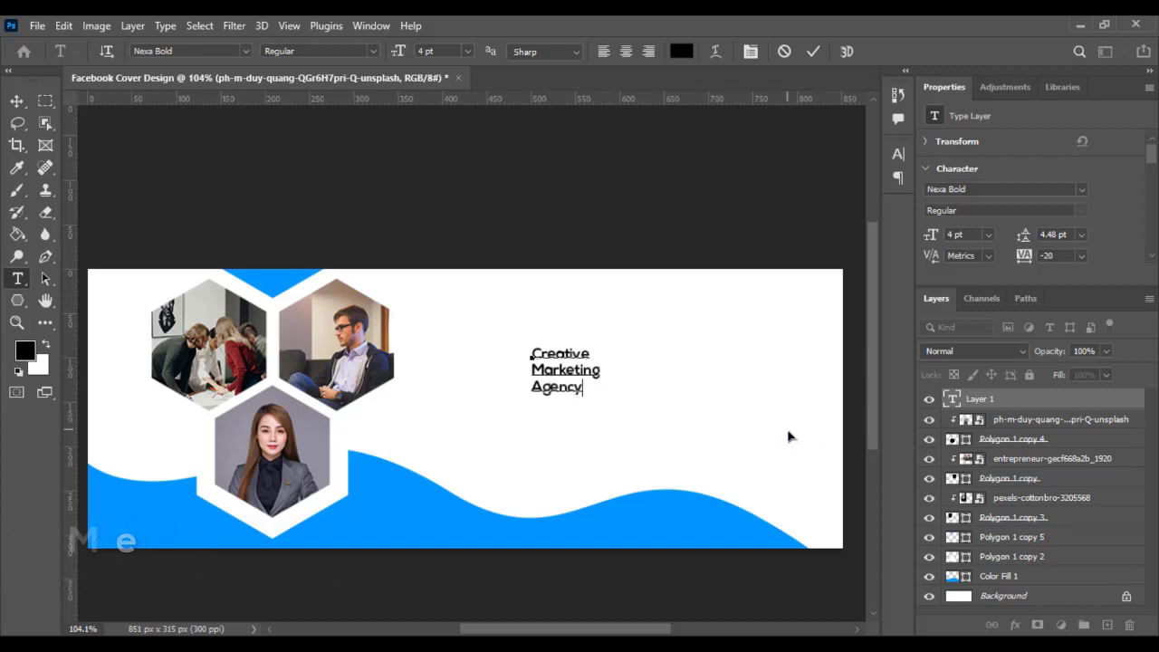
# Select all the heading text and right-align its three lines.
pyautogui.hotkey('ctrl', 'a')
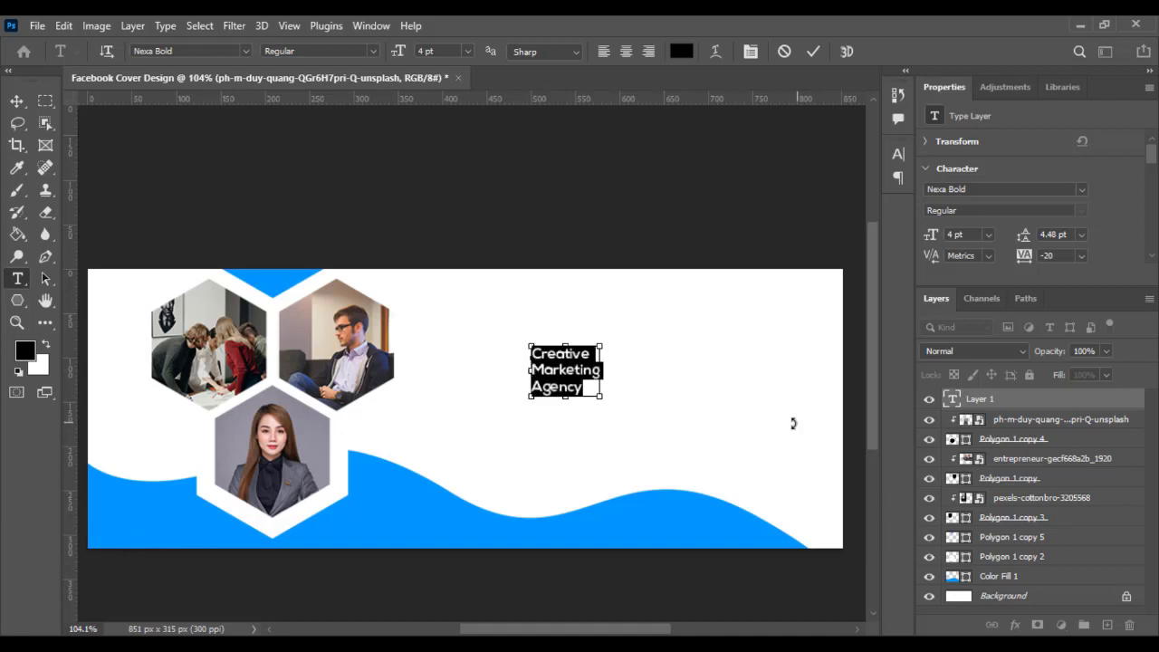
pyautogui.click(648, 50)
pyautogui.hotkey('ctrl', 't')
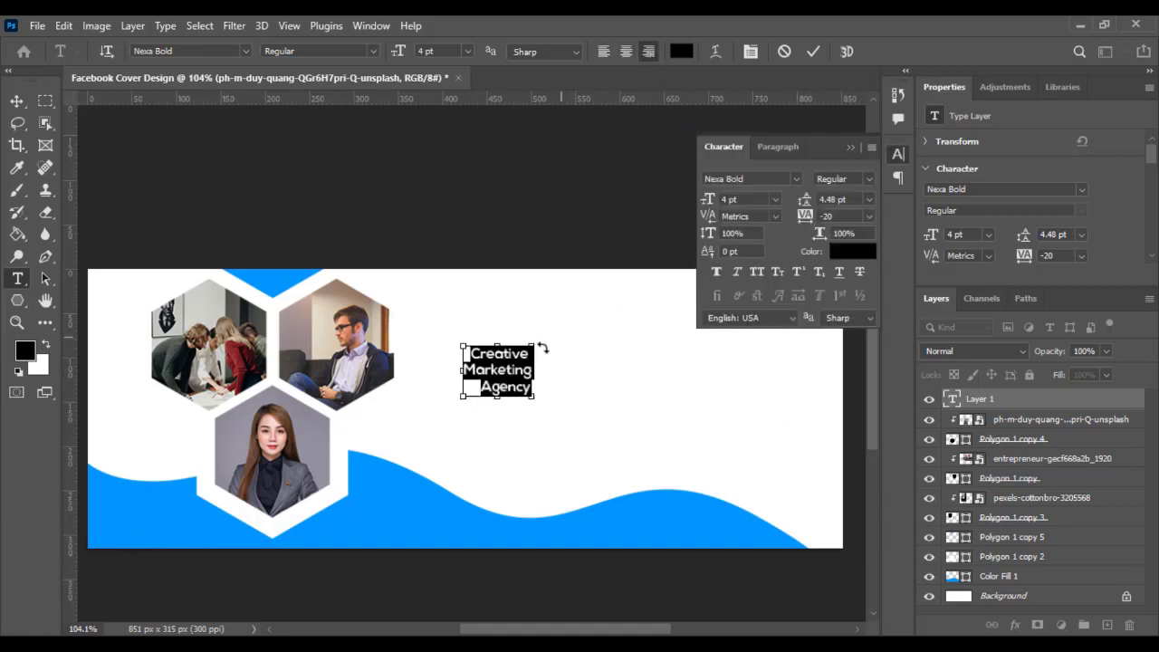
pyautogui.click(533, 357)
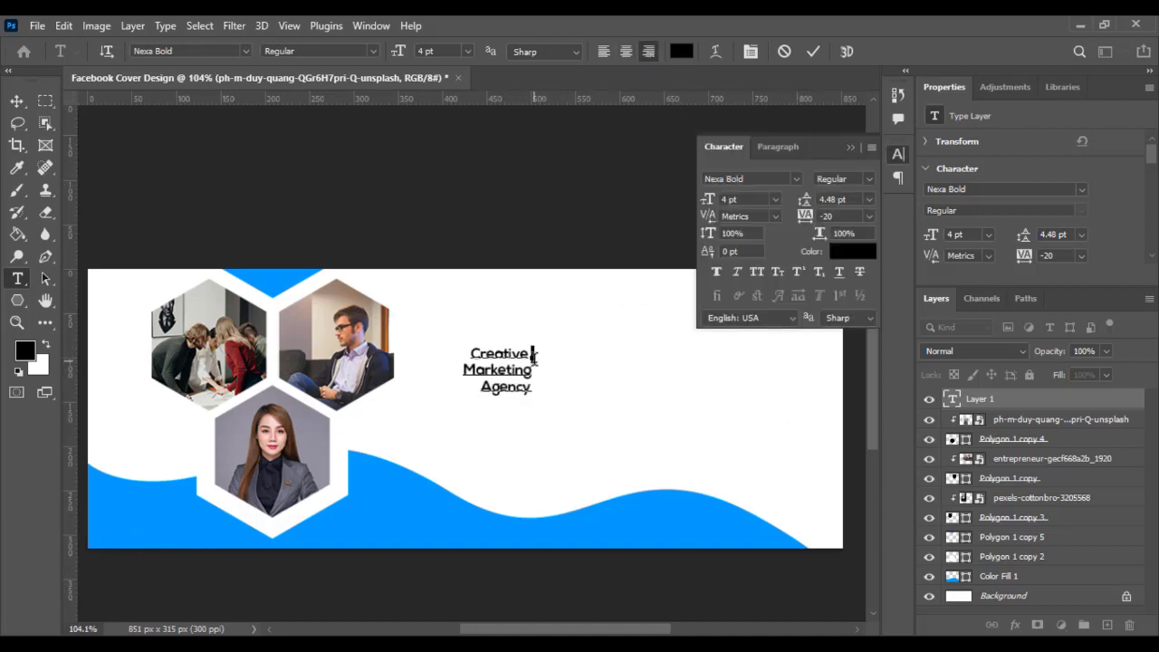
pyautogui.hotkey('ctrl', 'a')
pyautogui.click(532, 389)
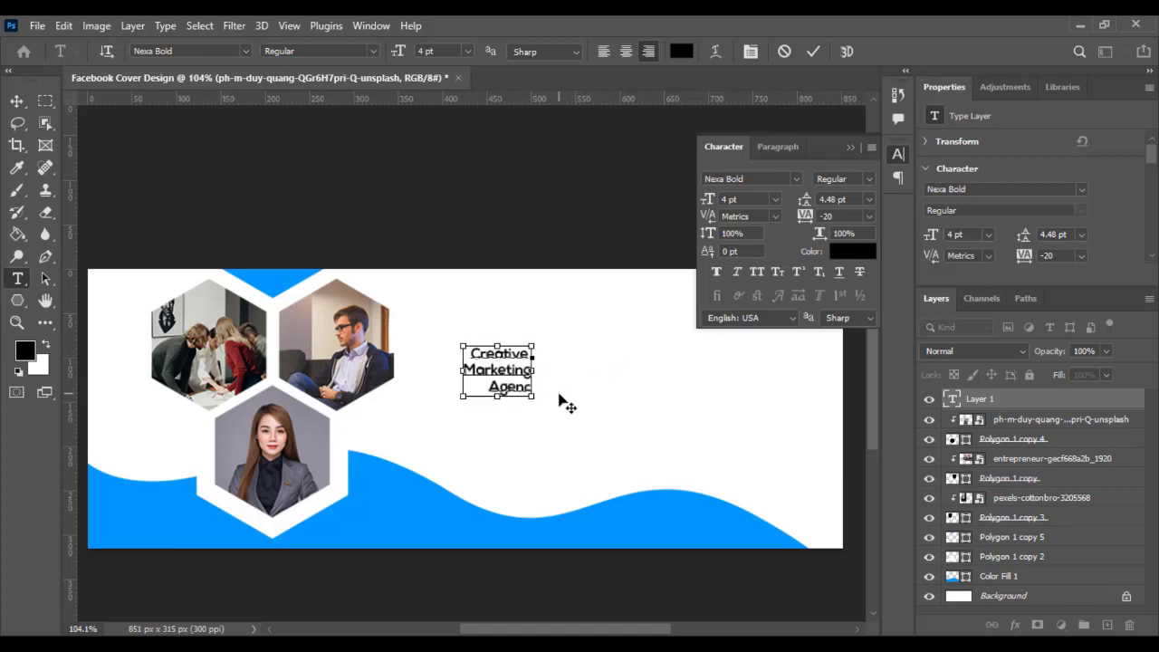
pyautogui.hotkey('ctrl', 'a')
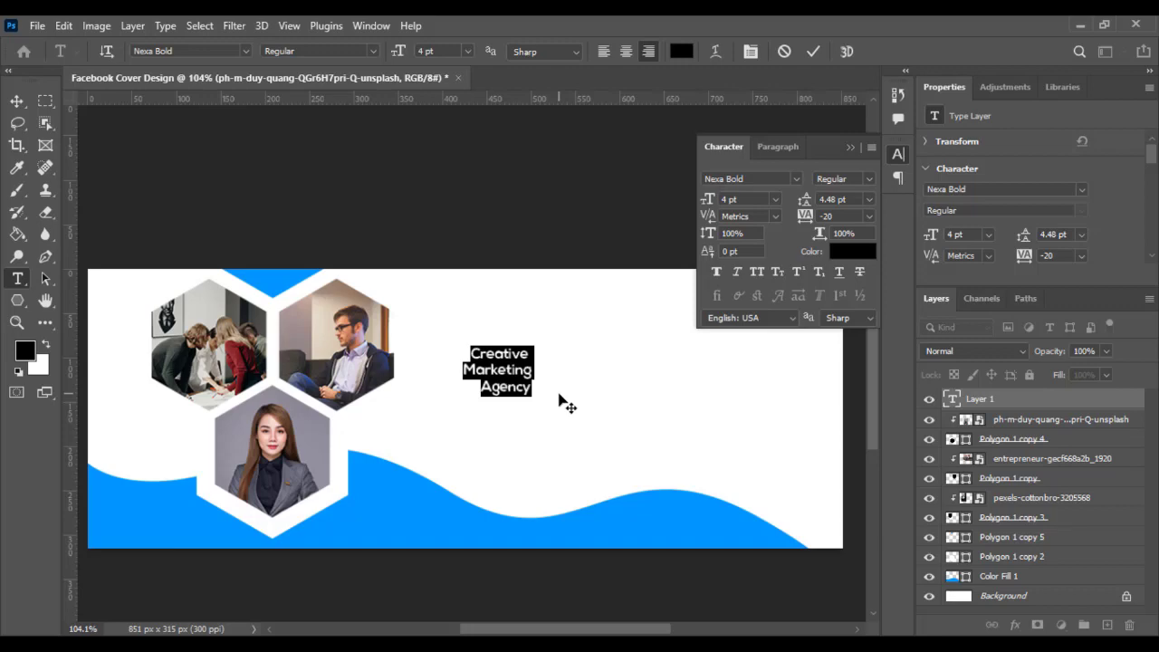
pyautogui.scroll(2, 567, 405)
pyautogui.scroll(2, 569, 405)
pyautogui.scroll(2, 570, 405)
pyautogui.scroll(1, 575, 407)
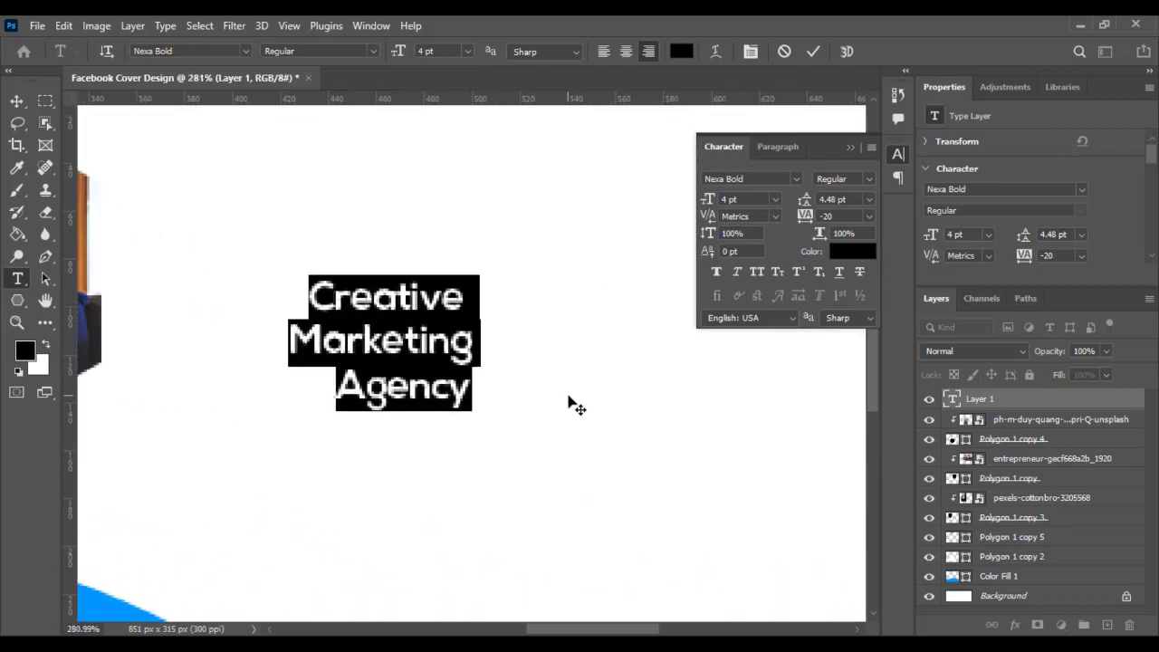
pyautogui.scroll(-3, 574, 406)
pyautogui.scroll(-1, 543, 380)
pyautogui.scroll(-2, 540, 367)
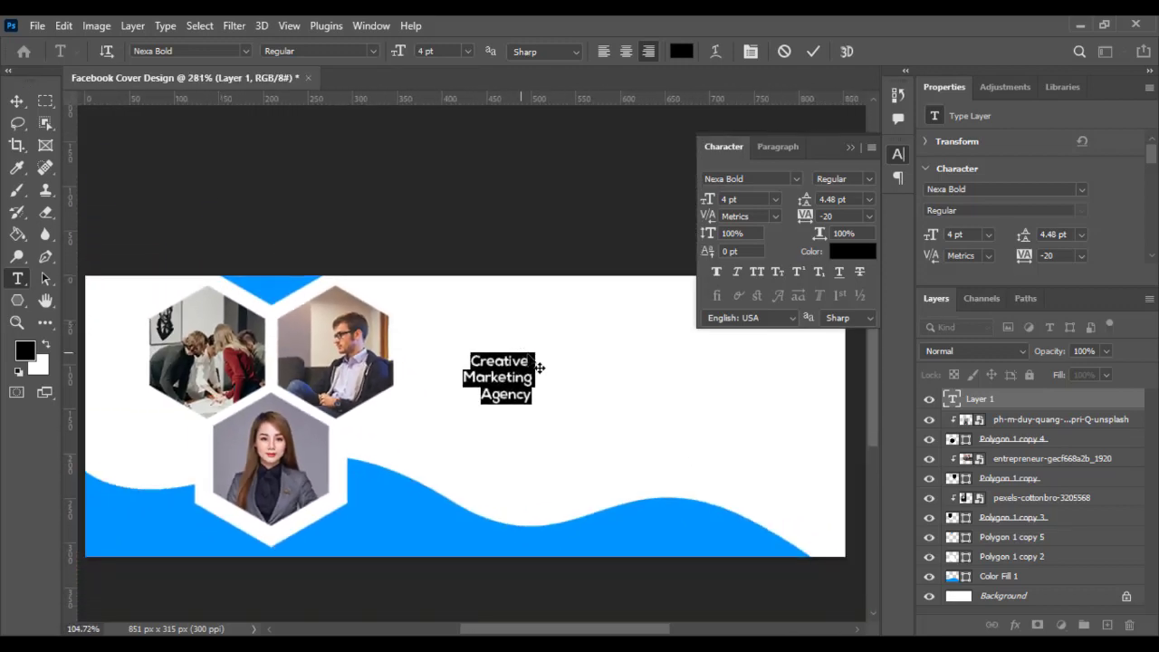
# Reselect the heading and settle on Right Align in the Paragraph panel after trying Center.
pyautogui.click(539, 368)
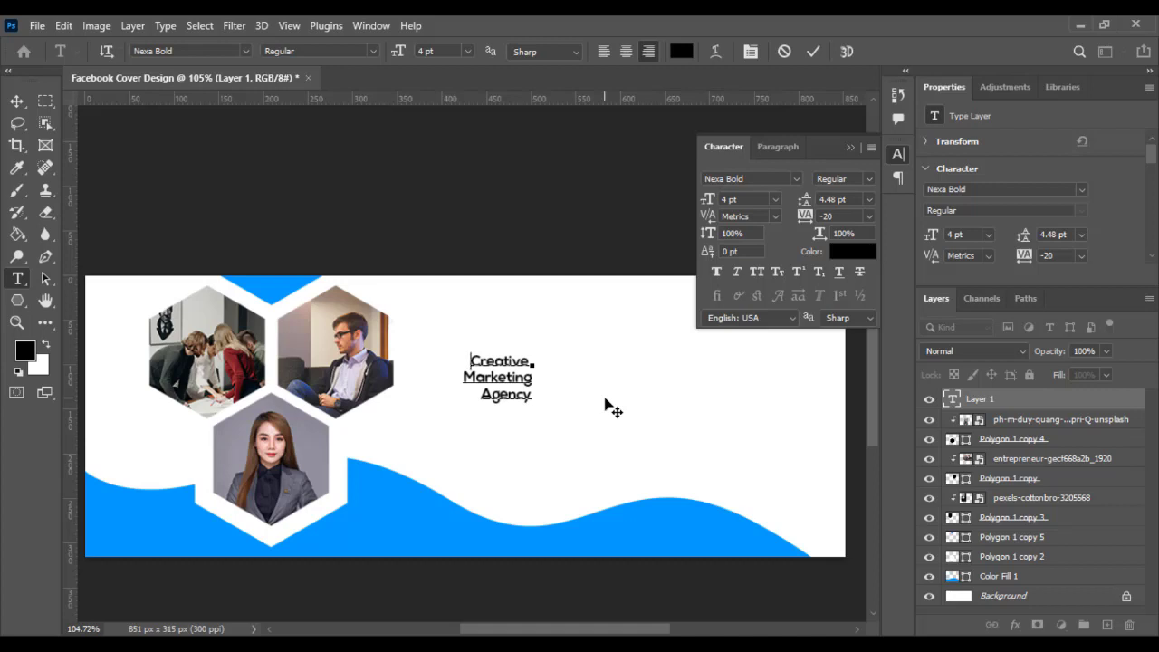
pyautogui.hotkey('ctrl', 'a')
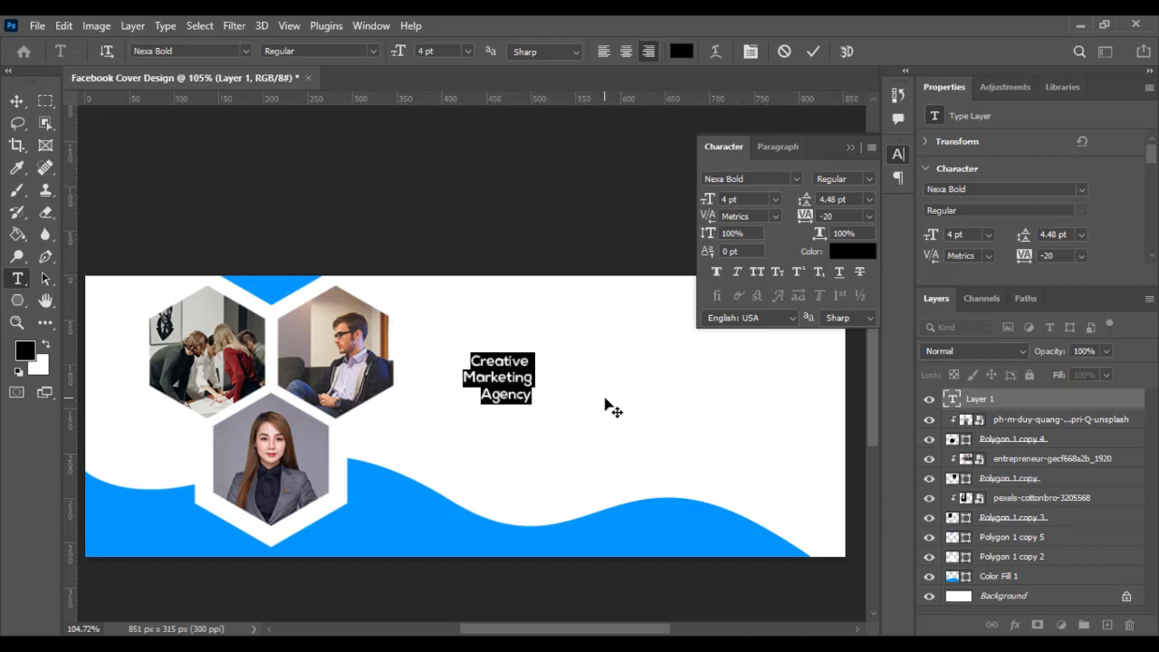
pyautogui.scroll(3, 612, 411)
pyautogui.scroll(3, 582, 405)
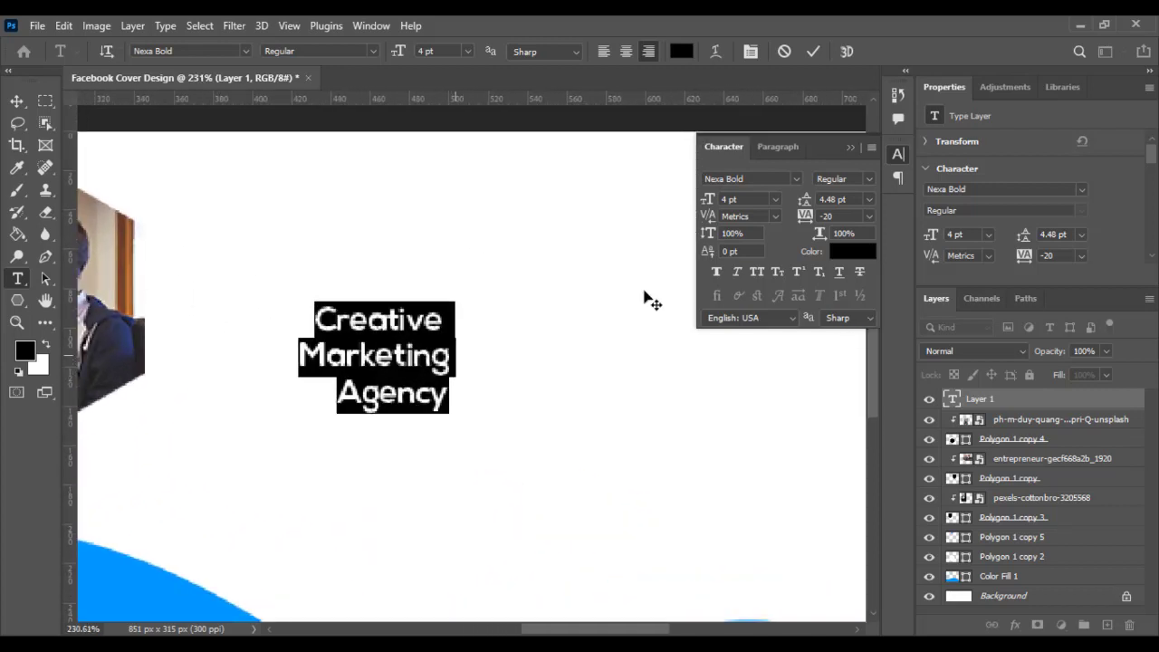
pyautogui.click(786, 152)
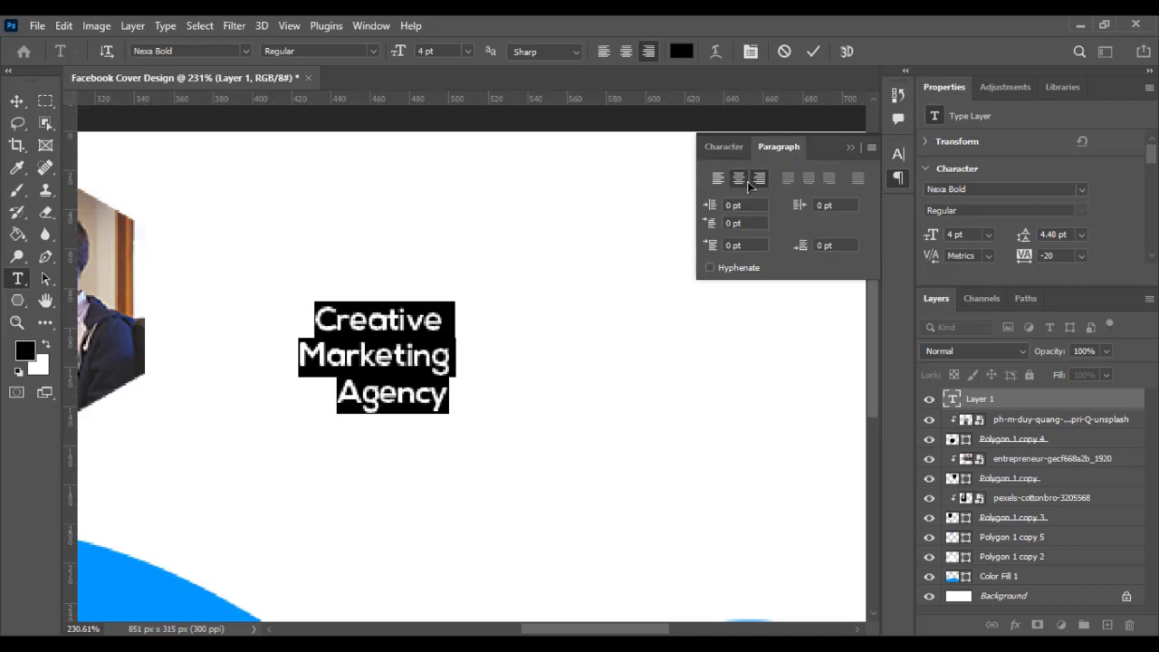
pyautogui.click(739, 178)
pyautogui.click(757, 181)
# Delete the stray character after 'Creative' and commit the heading text layer.
pyautogui.click(457, 313)
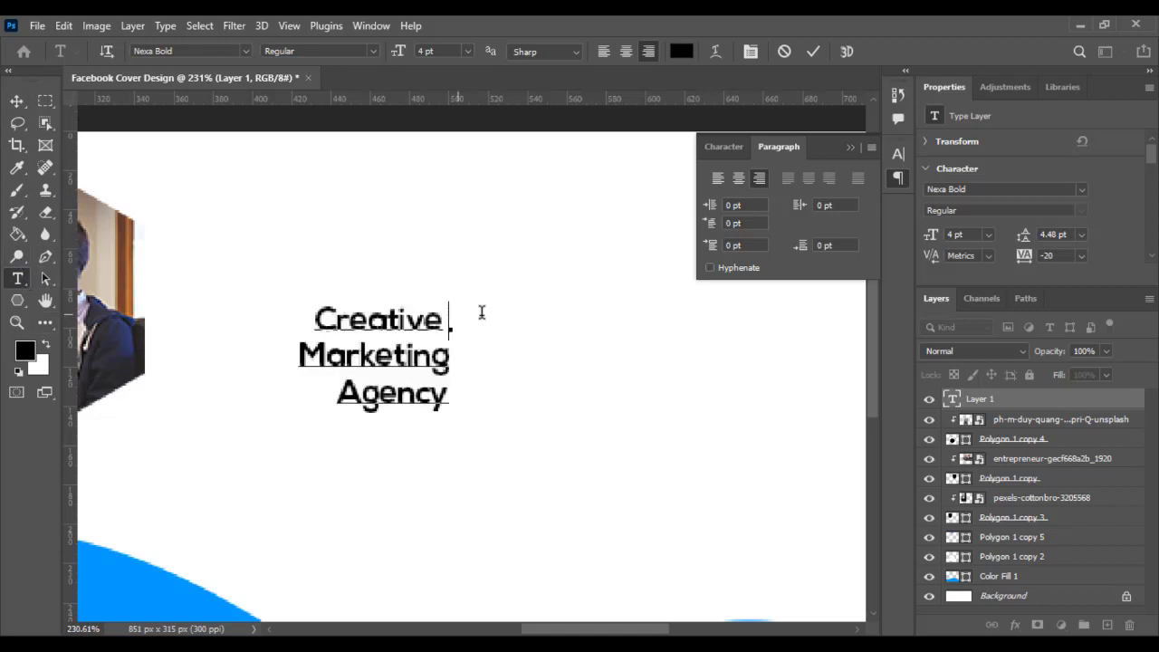
pyautogui.press('BackSpace')
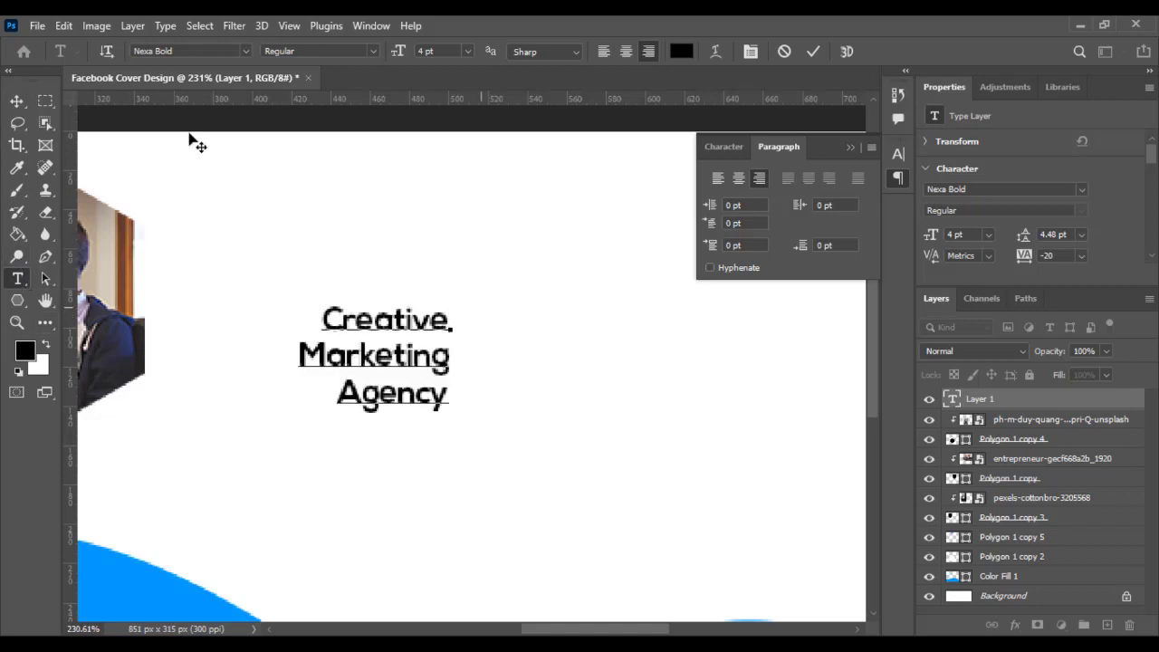
pyautogui.click(16, 100)
# Scale the heading to about 282% (11.29 pt) and place it in the cover's upper right.
pyautogui.scroll(-2, 466, 371)
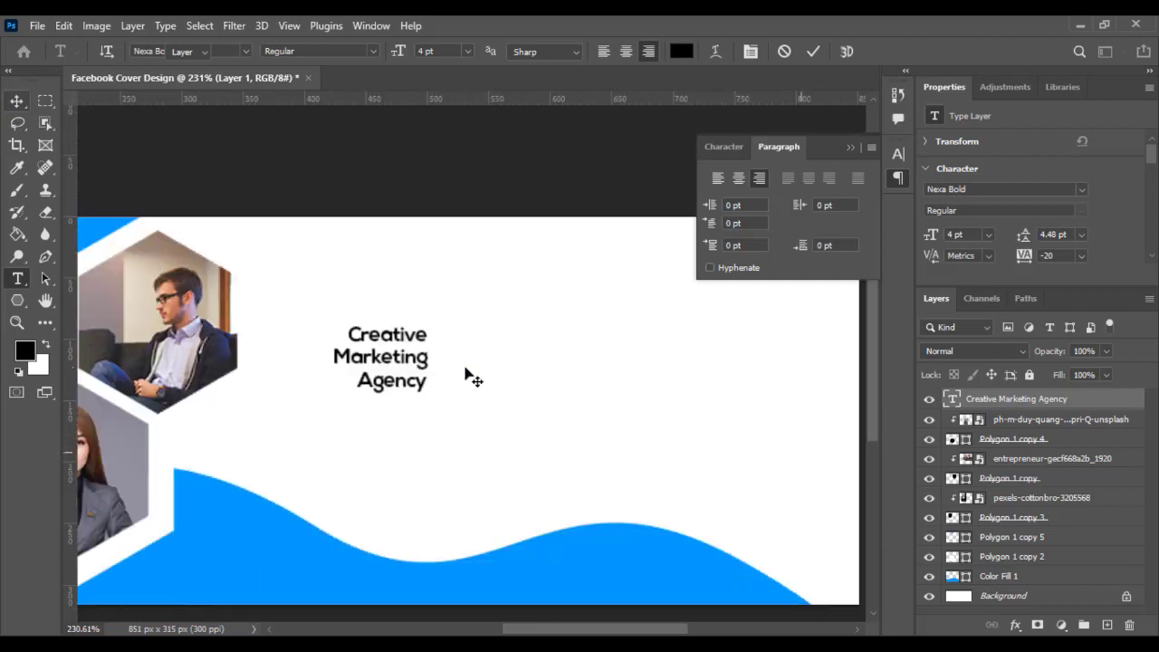
pyautogui.hotkey('ctrl', 't')
pyautogui.scroll(-2, 465, 367)
pyautogui.moveTo(445, 333); pyautogui.dragTo(576, 238)
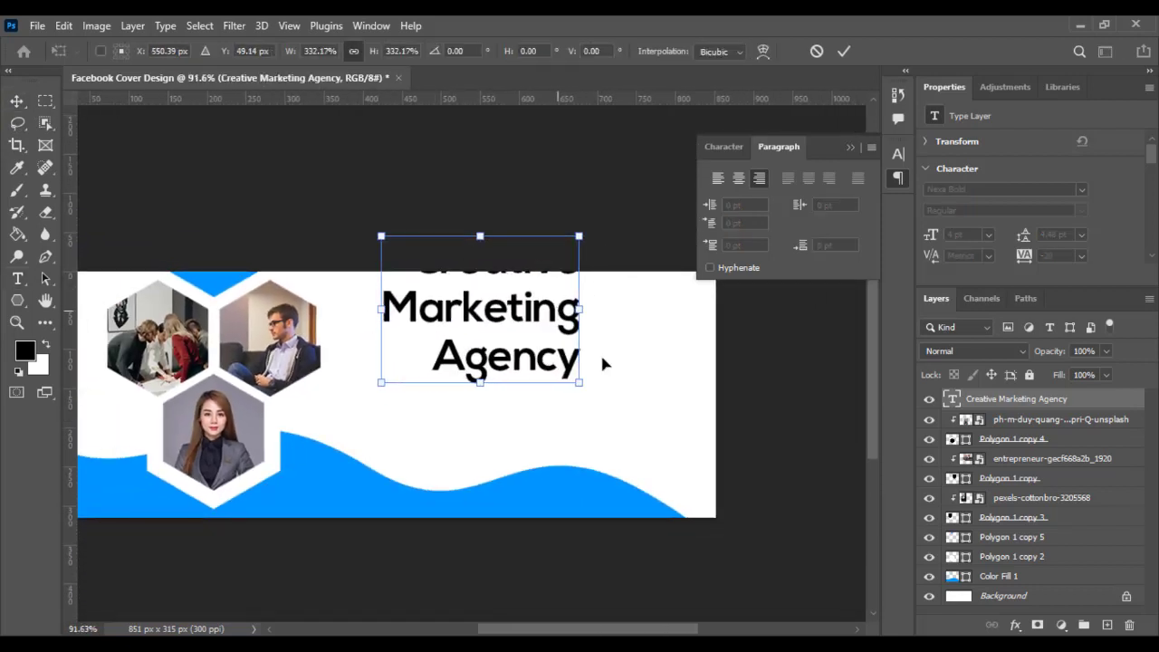
pyautogui.moveTo(536, 295)
pyautogui.mouseDown()
pyautogui.moveTo(623, 385)
pyautogui.moveTo(613, 361)
pyautogui.mouseUp()
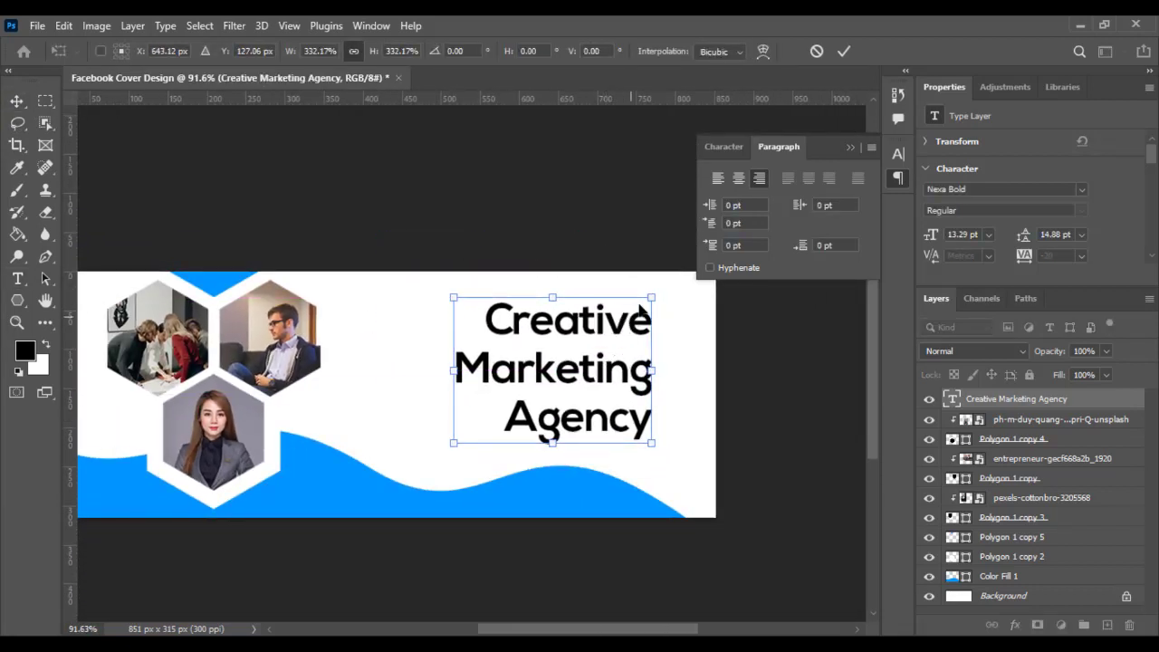
pyautogui.moveTo(641, 308); pyautogui.dragTo(630, 317)
pyautogui.moveTo(599, 358)
pyautogui.mouseDown()
pyautogui.moveTo(632, 364)
pyautogui.moveTo(535, 361)
pyautogui.moveTo(590, 354)
pyautogui.mouseUp()
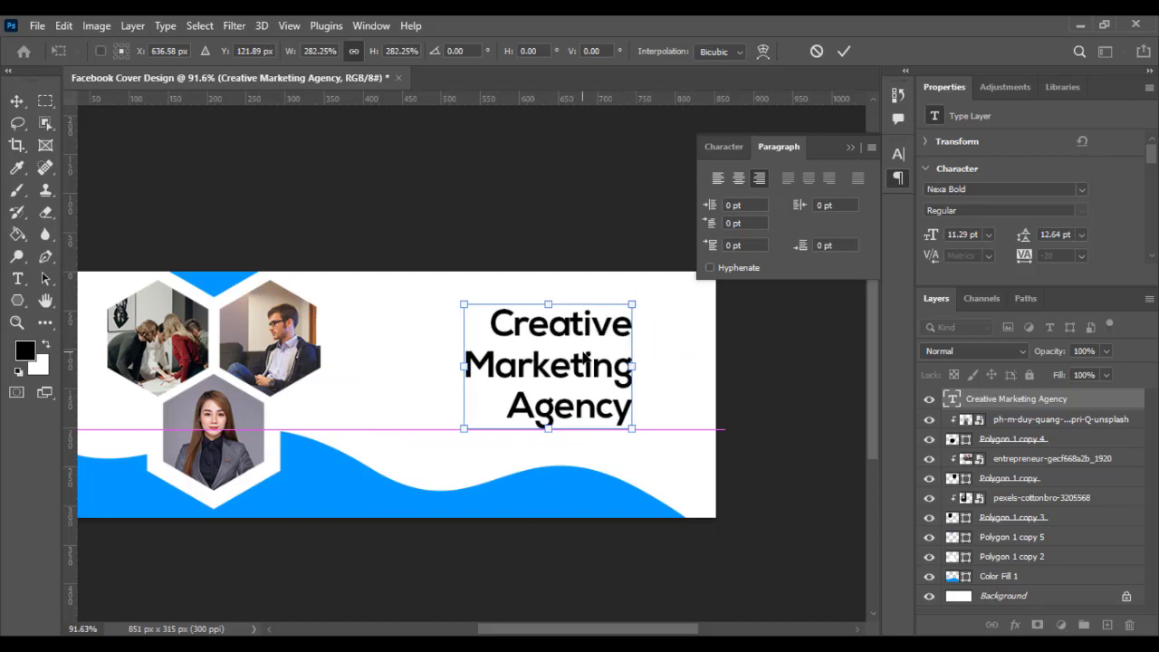
pyautogui.press('Return')
# Pan to check the heading's right side and make the Background layer active.
pyautogui.scroll(1, 608, 383)
pyautogui.scroll(1, 635, 391)
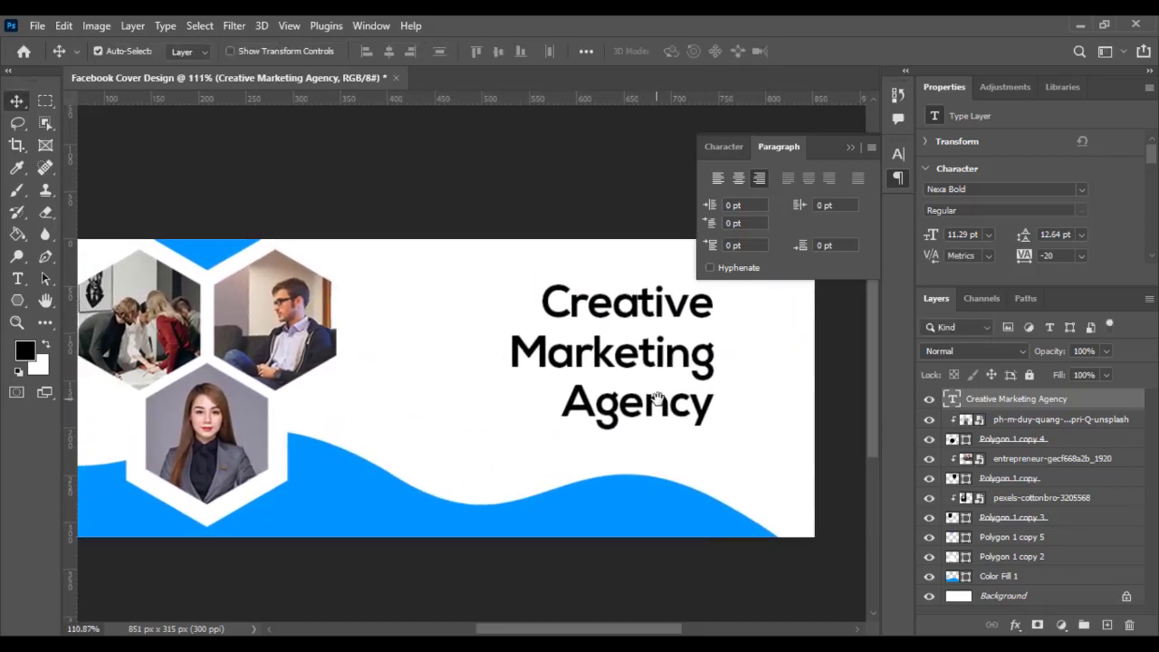
pyautogui.moveTo(636, 391)
pyautogui.mouseDown()
pyautogui.moveTo(730, 398)
pyautogui.moveTo(686, 414)
pyautogui.mouseUp()
pyautogui.scroll(-1, 730, 398)
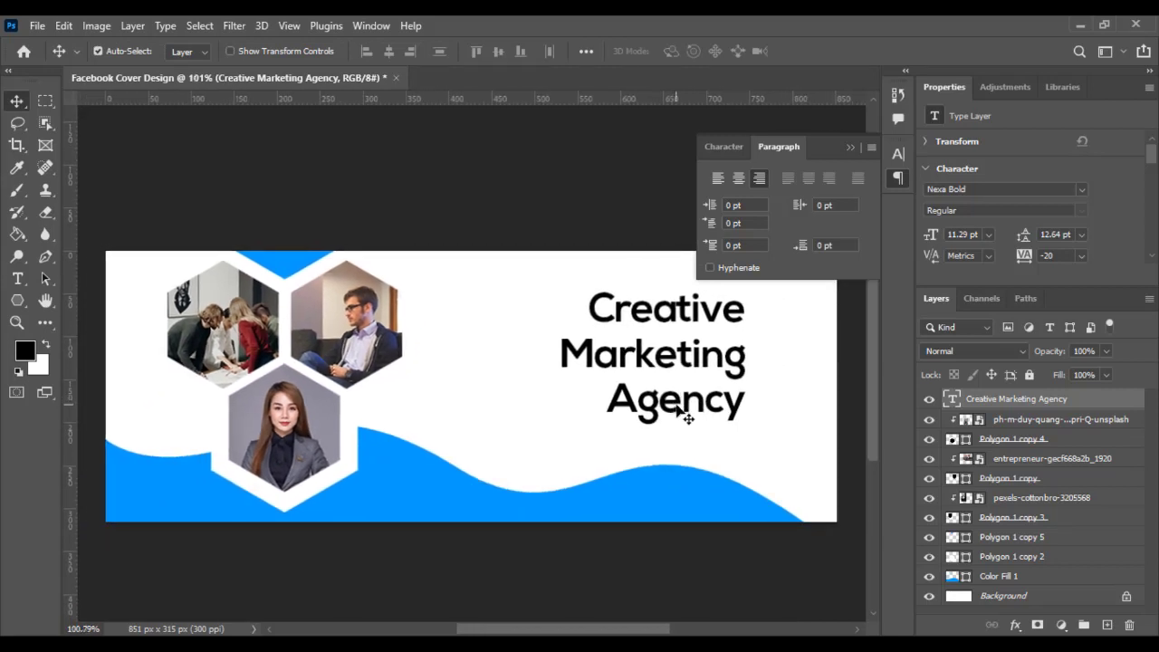
pyautogui.click(1005, 596)
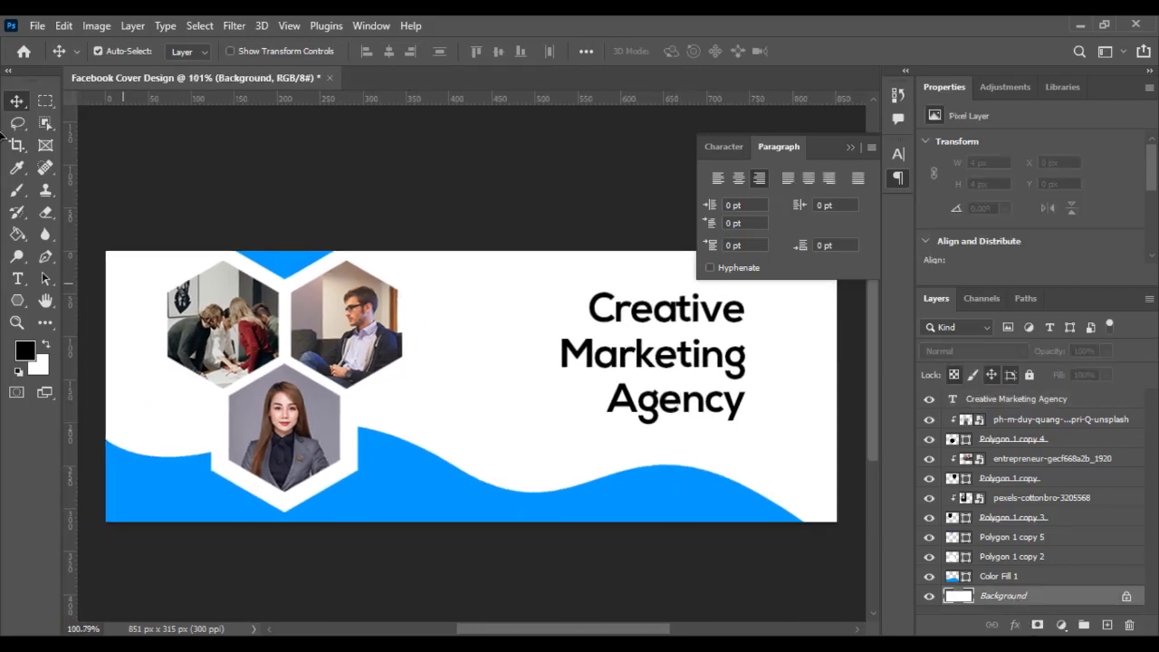
# Place-embed the business-meeting group photo and stretch it across the banner width.
pyautogui.click(37, 25)
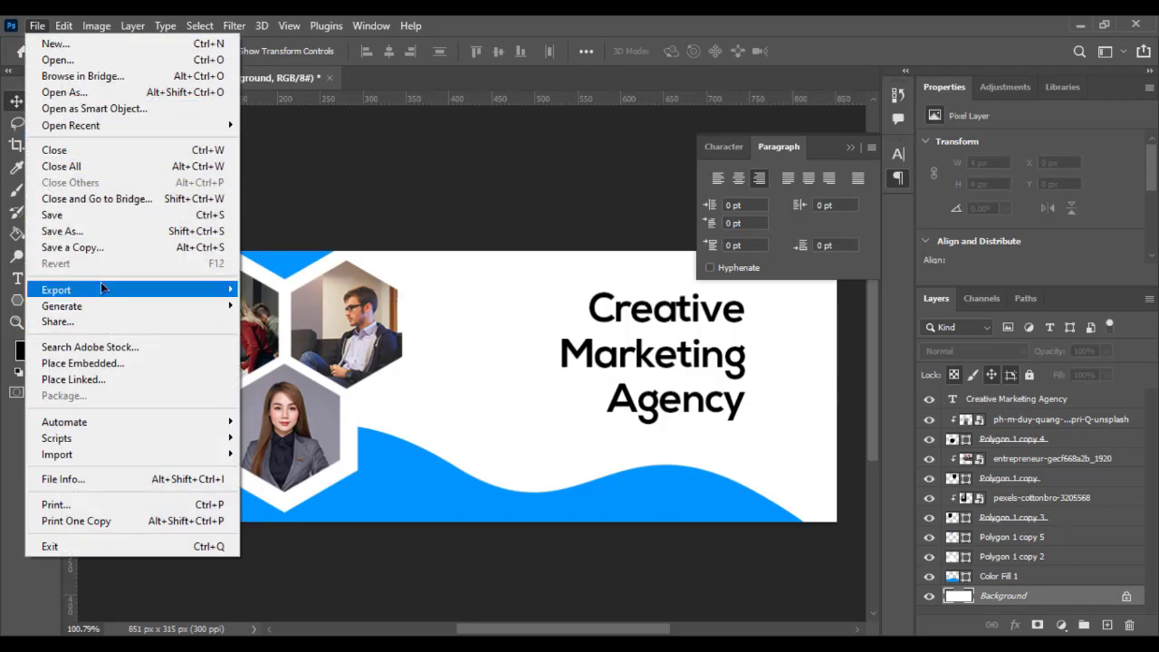
pyautogui.moveTo(56, 290)
pyautogui.click(83, 363)
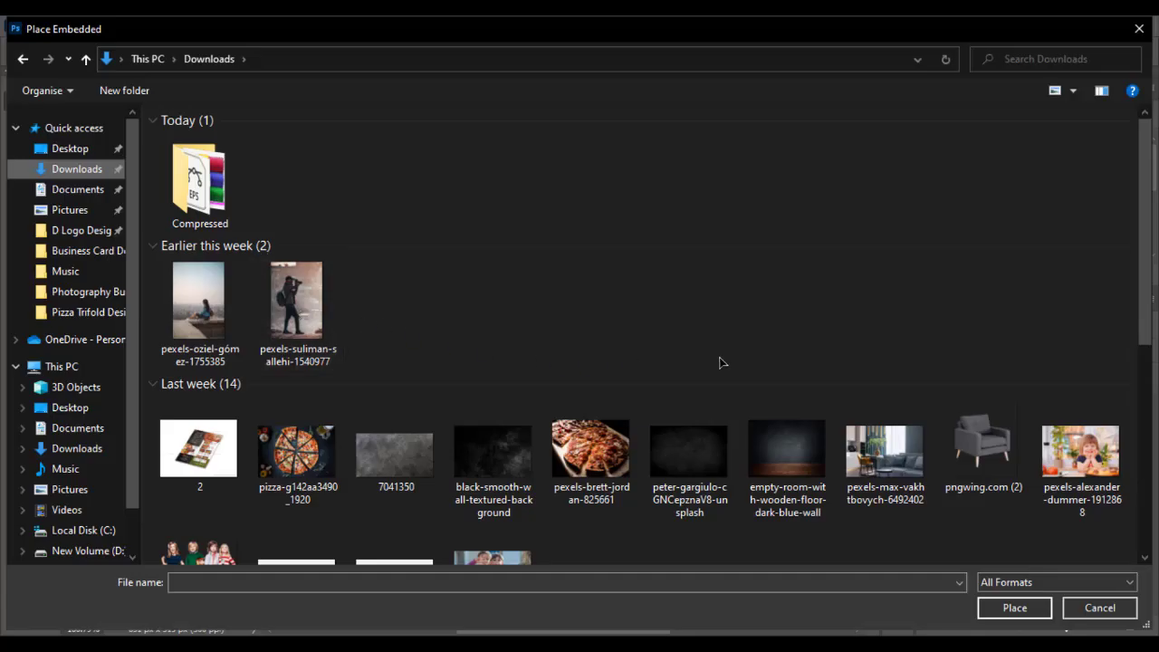
pyautogui.scroll(-3, 740, 367)
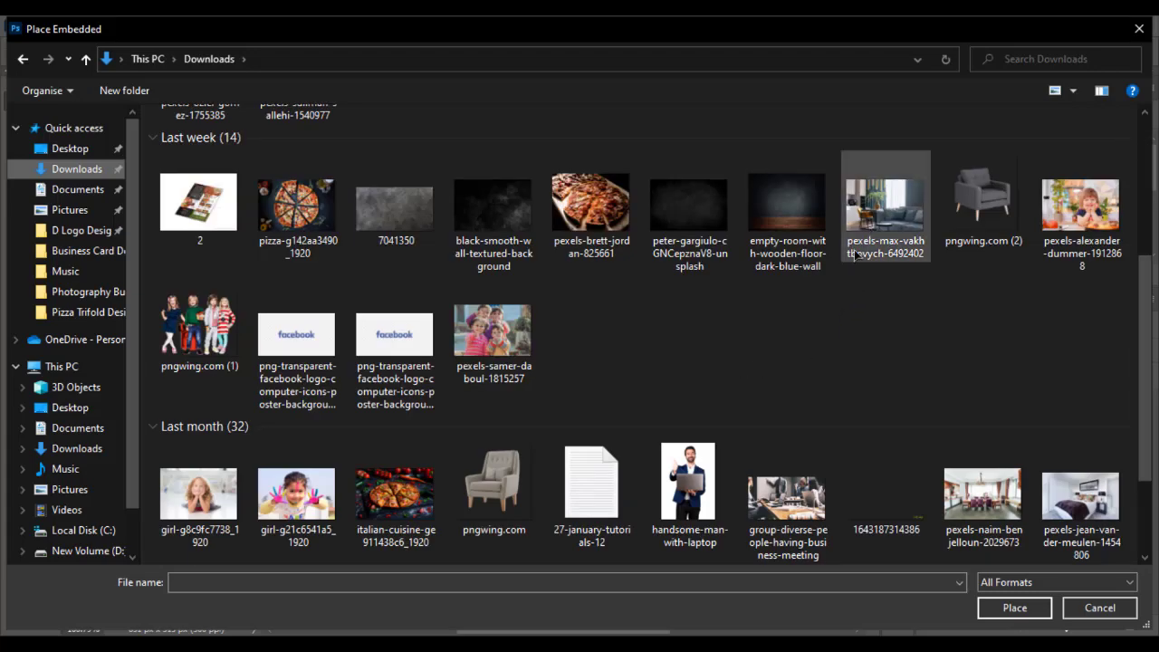
pyautogui.scroll(-3, 767, 366)
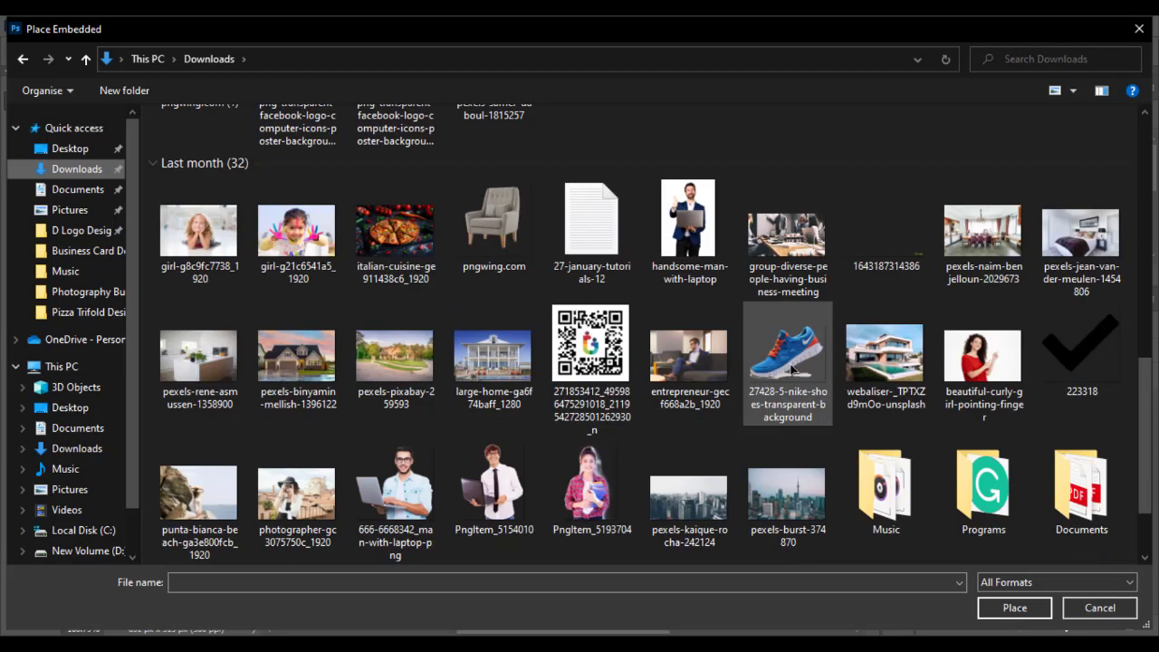
pyautogui.doubleClick(824, 245)
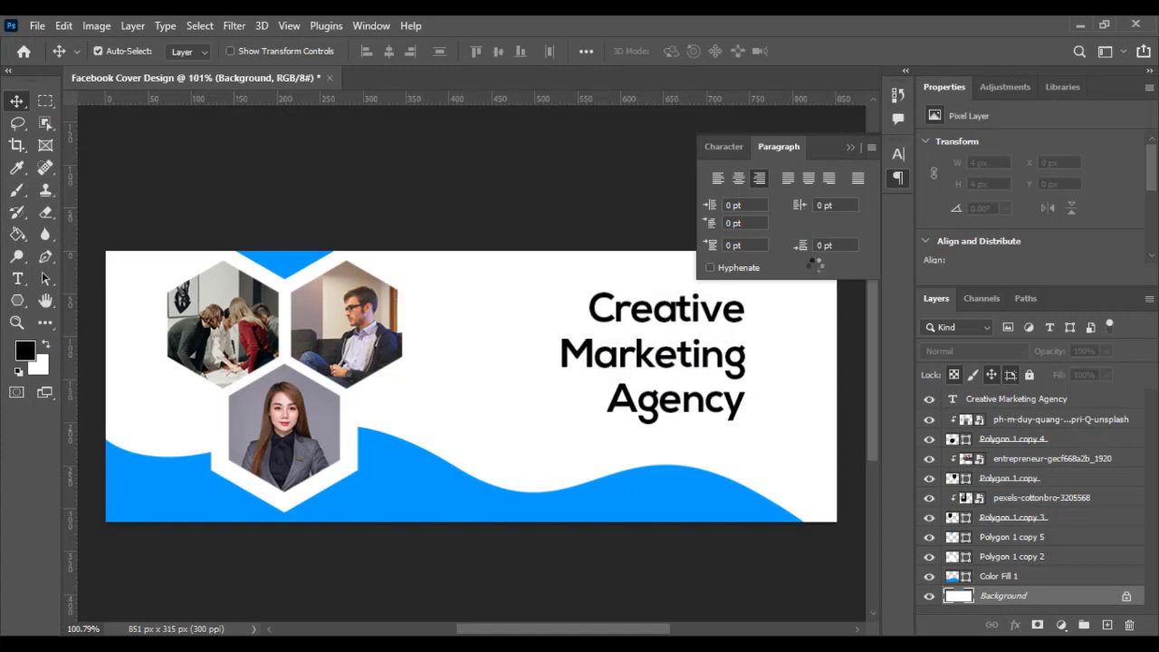
pyautogui.moveTo(720, 404); pyautogui.dragTo(822, 397)
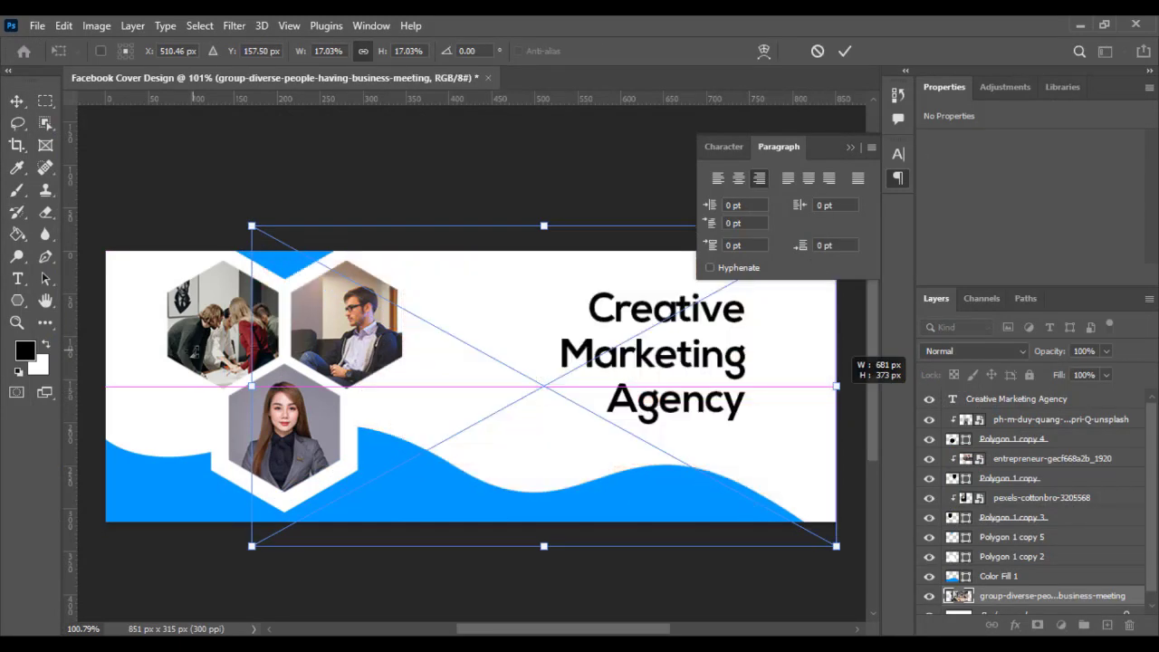
pyautogui.moveTo(250, 385); pyautogui.dragTo(100, 380)
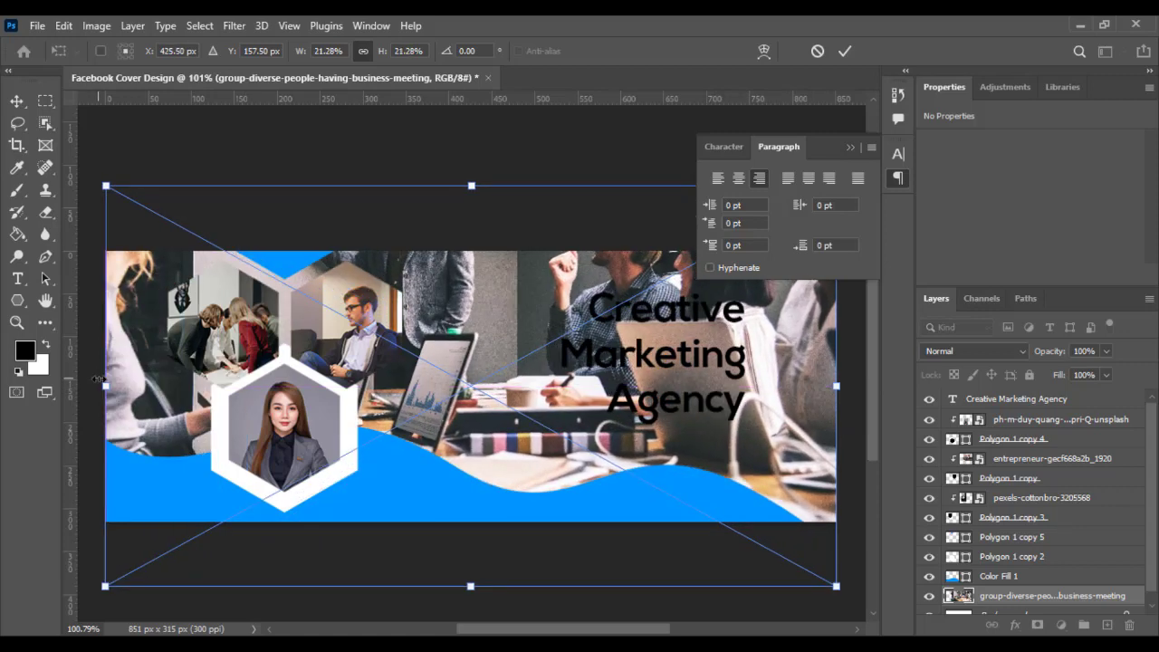
pyautogui.press('Return')
# Reposition the group photo and lower its layer opacity to 8%.
pyautogui.moveTo(504, 323); pyautogui.dragTo(532, 399)
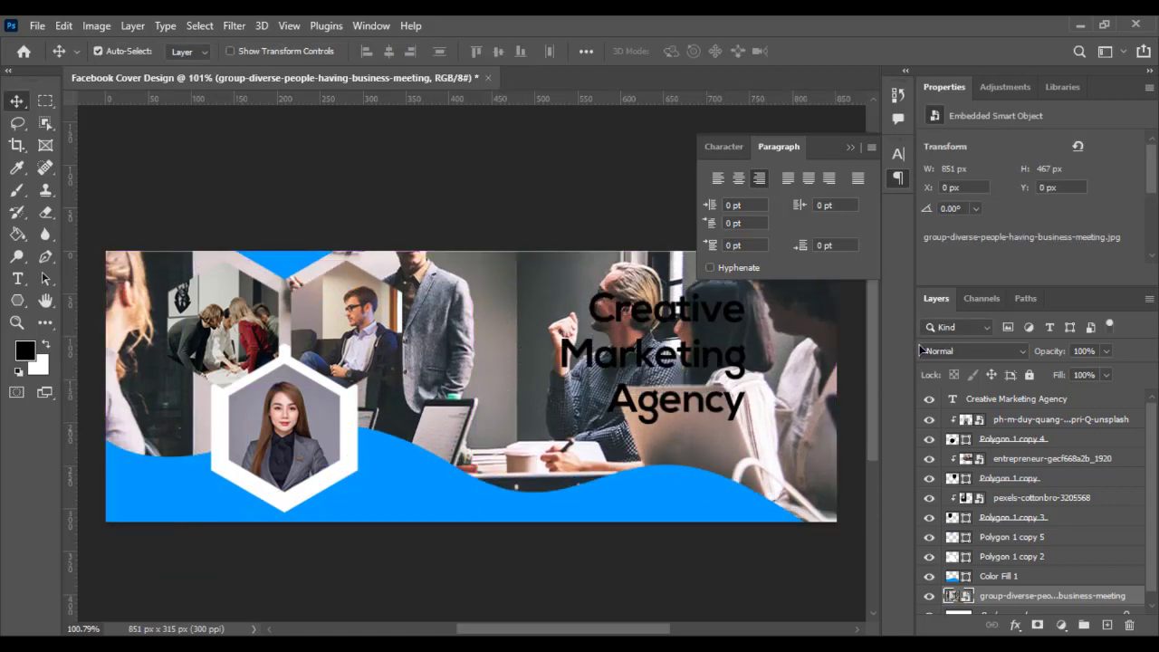
pyautogui.click(1107, 355)
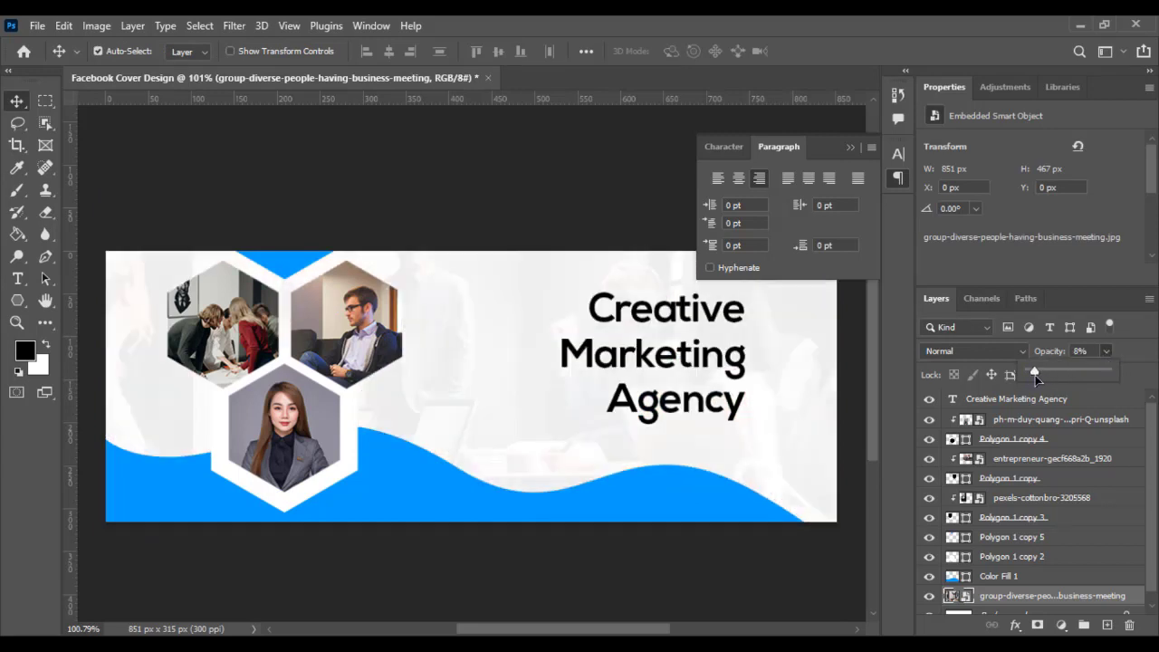
pyautogui.click(850, 146)
# Color the word 'Marketing' blue #0096ff, sampled from the wave.
pyautogui.click(18, 278)
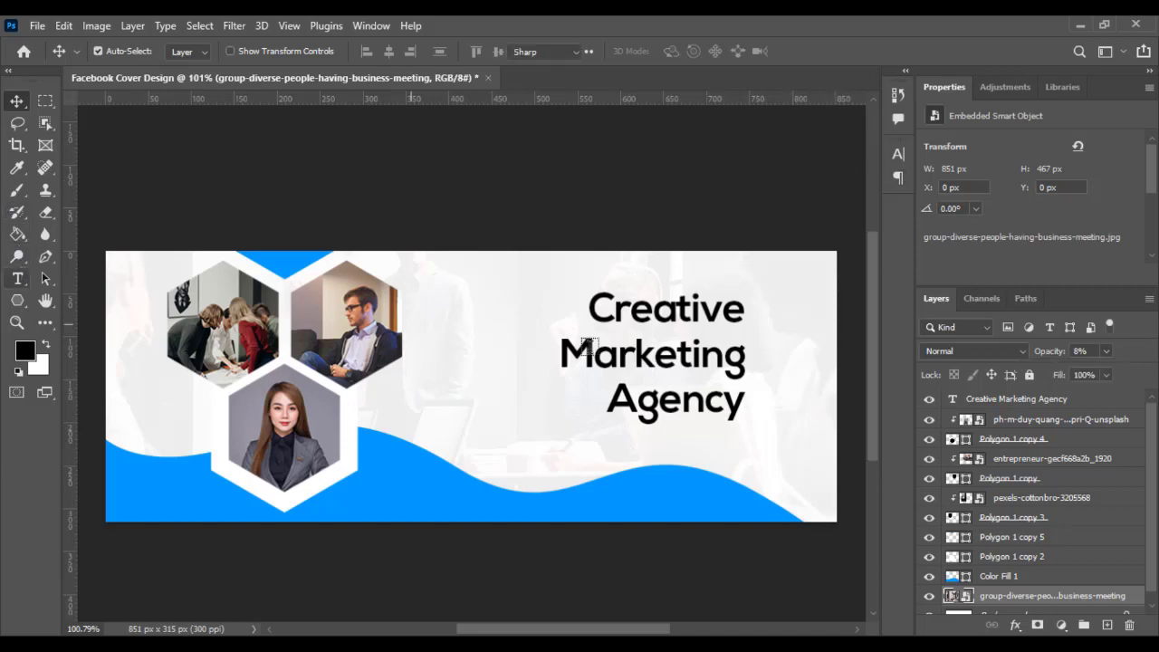
pyautogui.click(621, 355)
pyautogui.doubleClick(621, 355)
pyautogui.click(682, 50)
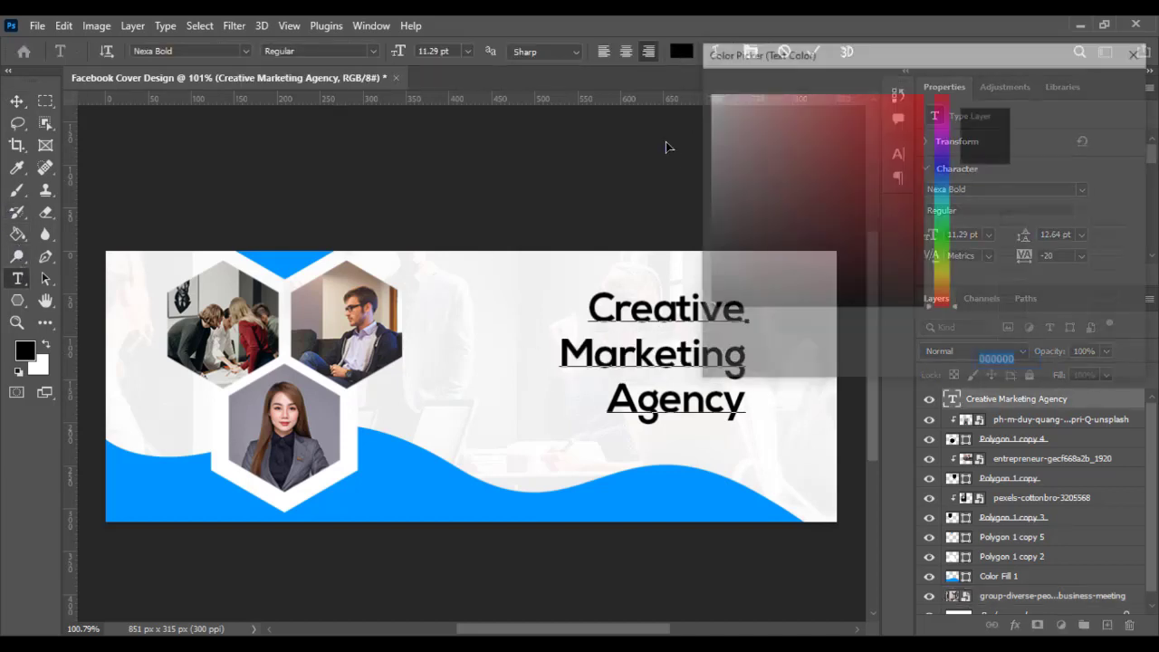
pyautogui.click(418, 471)
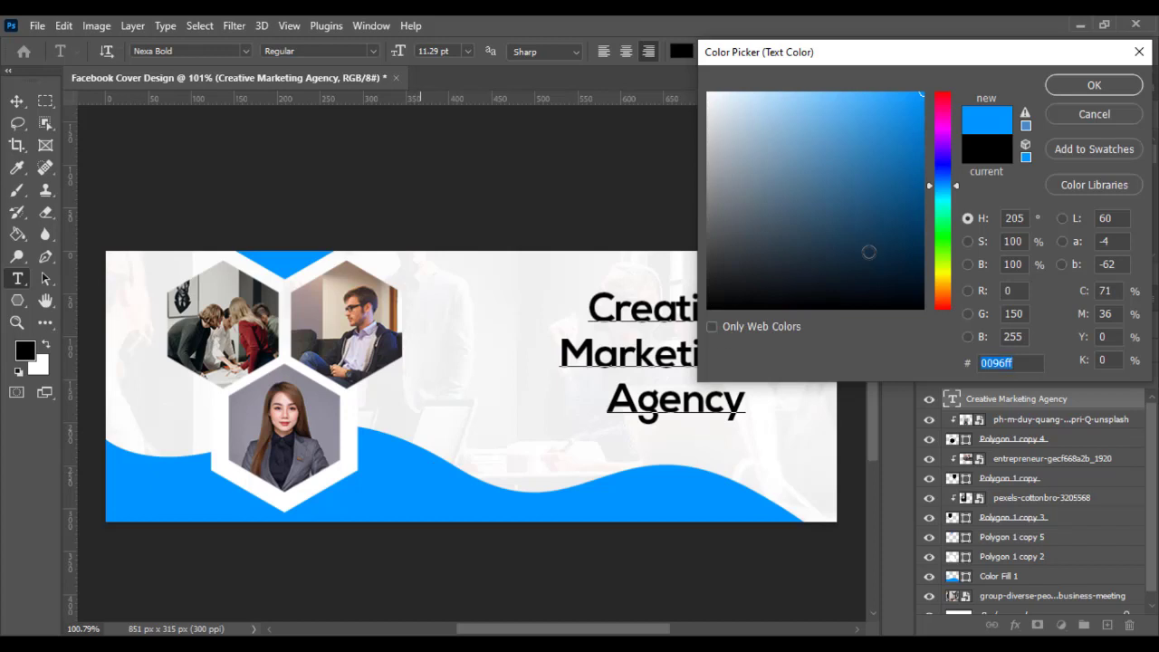
pyautogui.click(1094, 84)
# Set 'Creative' to Nexa Regular and 'Agency' to Nexa Black, then commit the text.
pyautogui.click(373, 51)
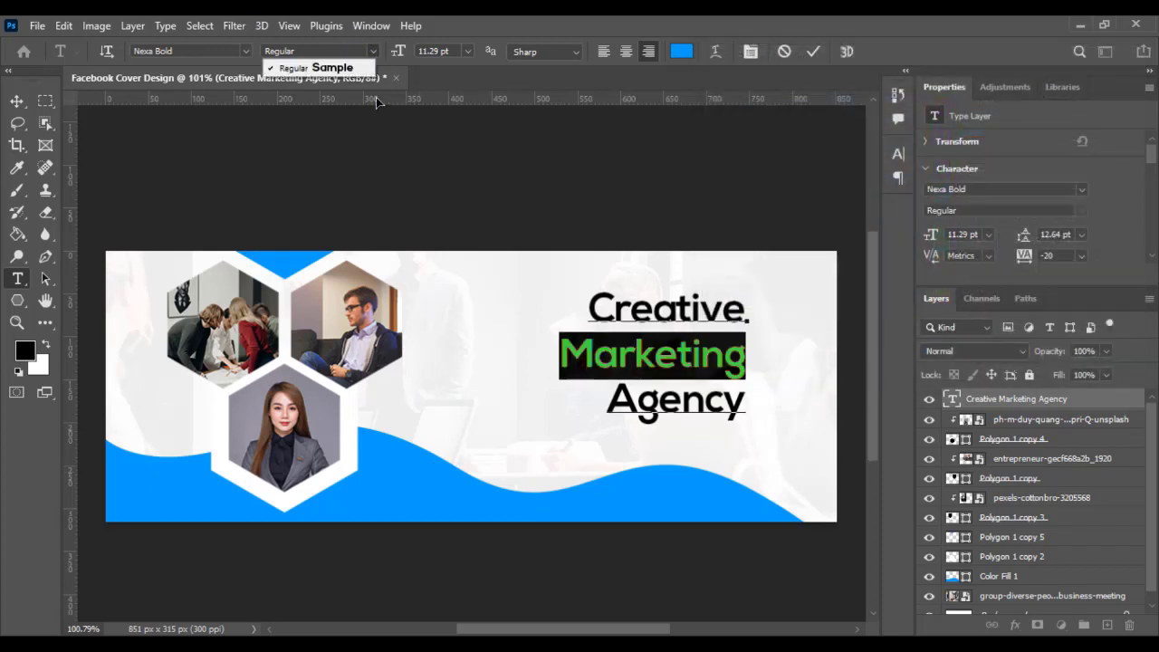
pyautogui.click(201, 51)
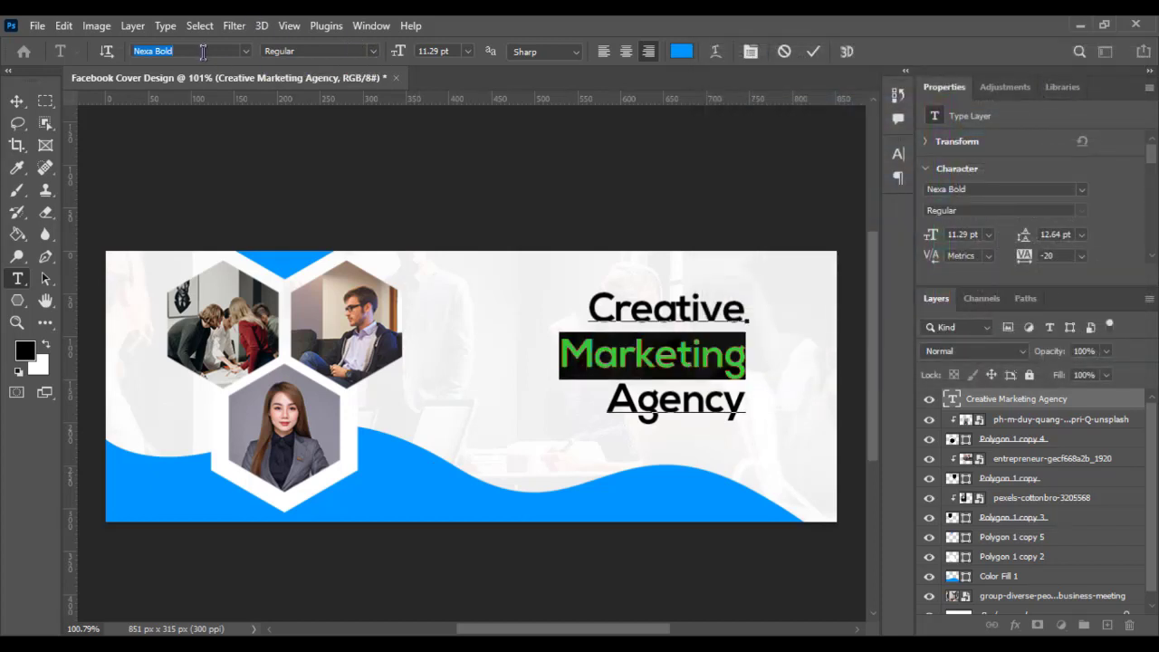
pyautogui.write('nexa')
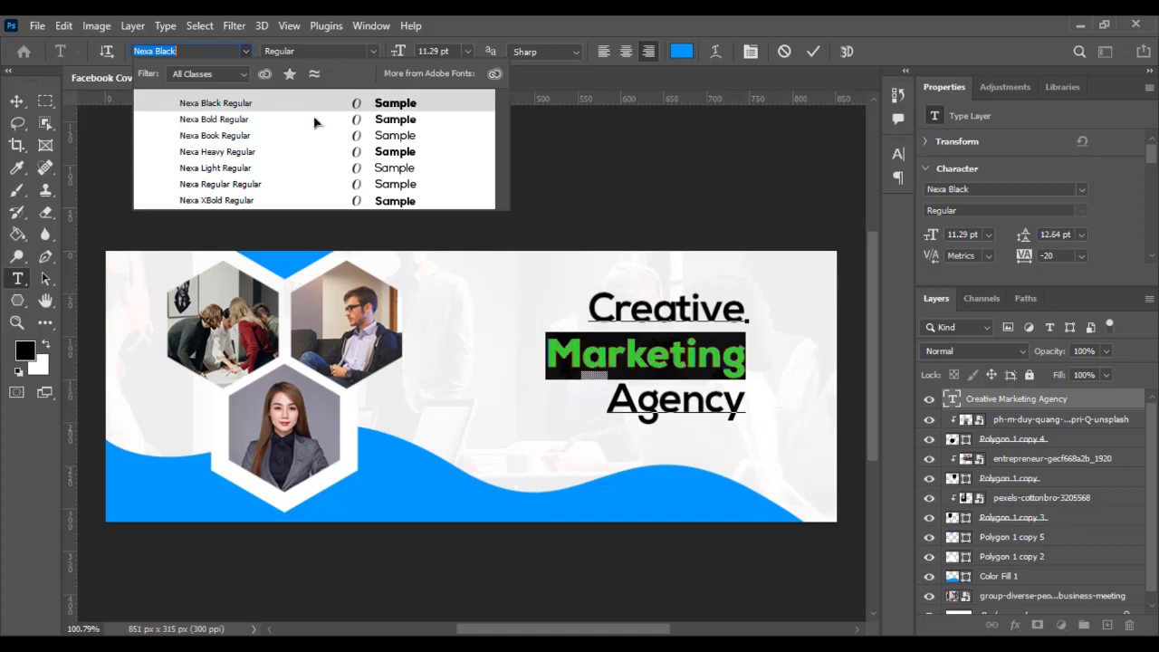
pyautogui.click(316, 122)
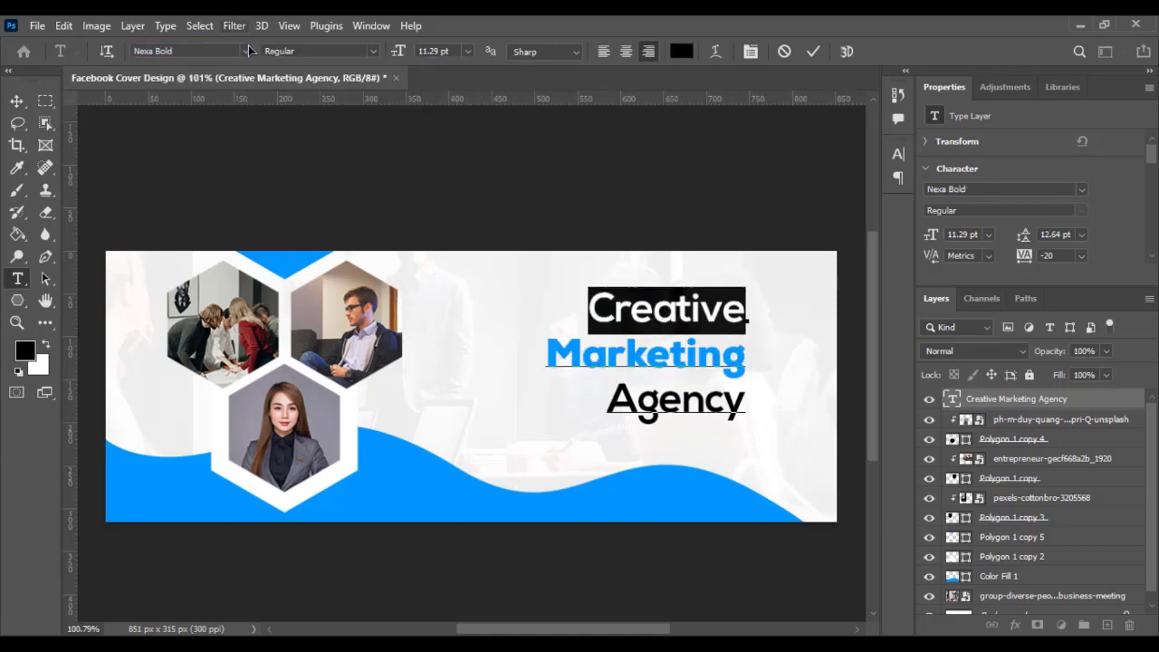
pyautogui.write('nexa')
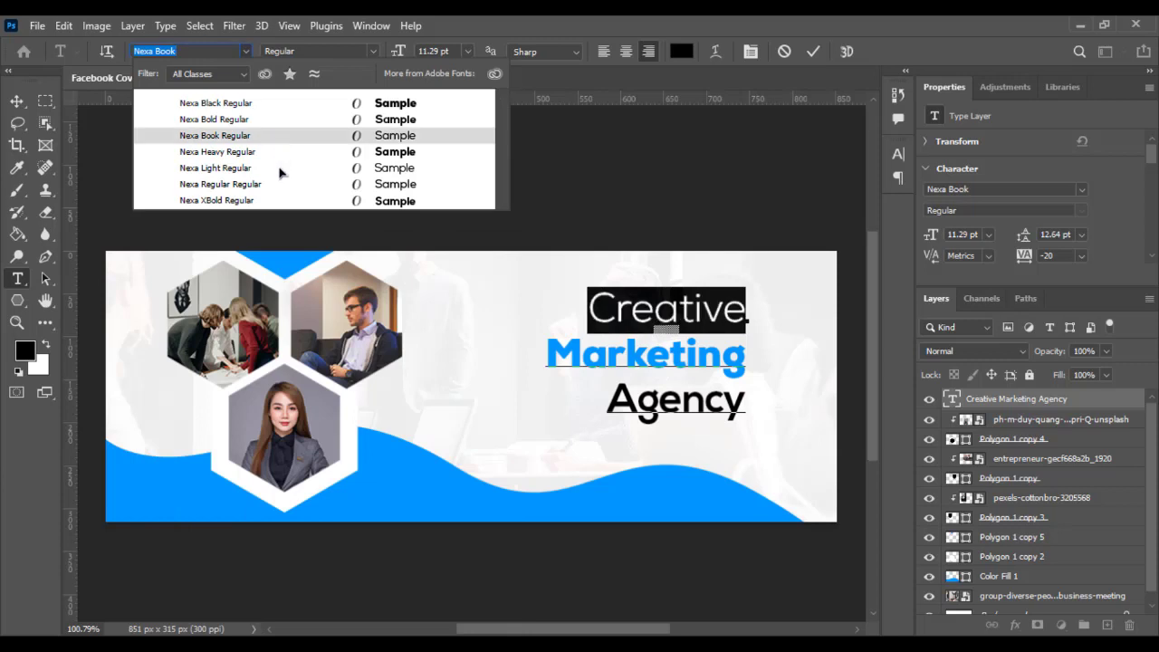
pyautogui.click(282, 185)
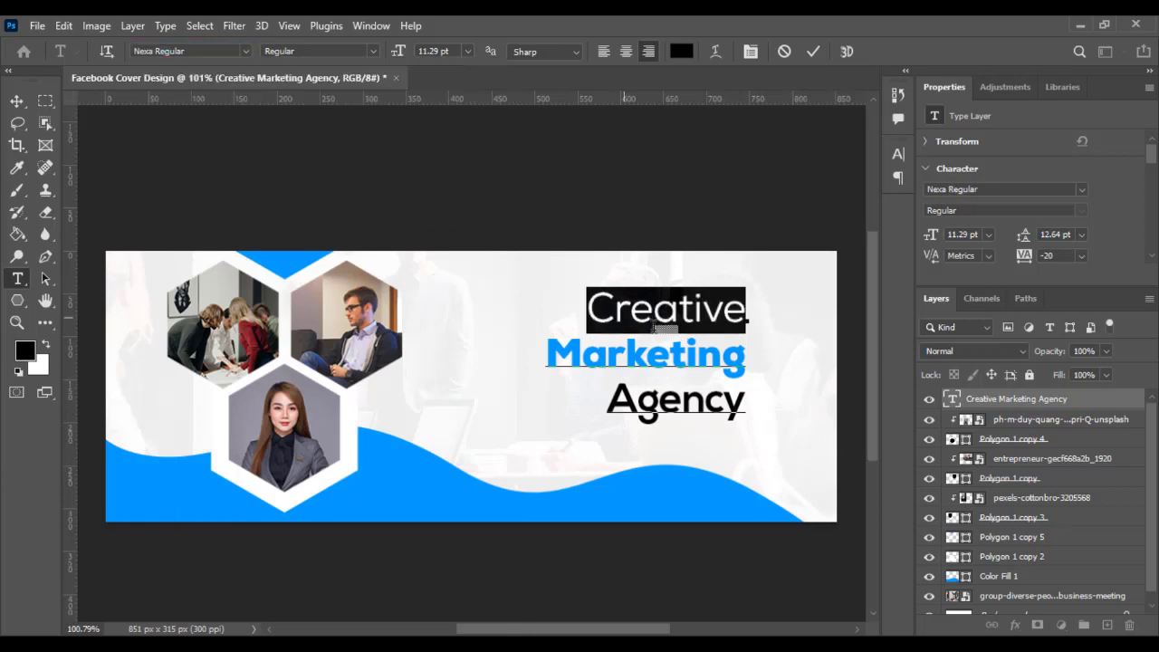
pyautogui.doubleClick(695, 406)
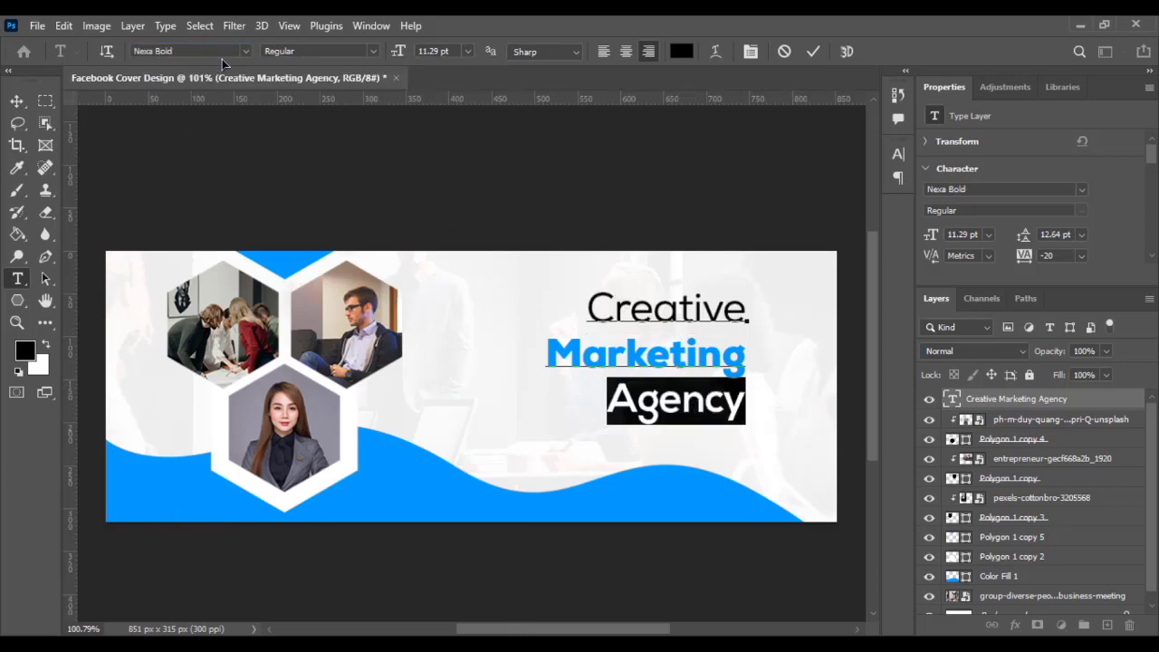
pyautogui.write('nexa')
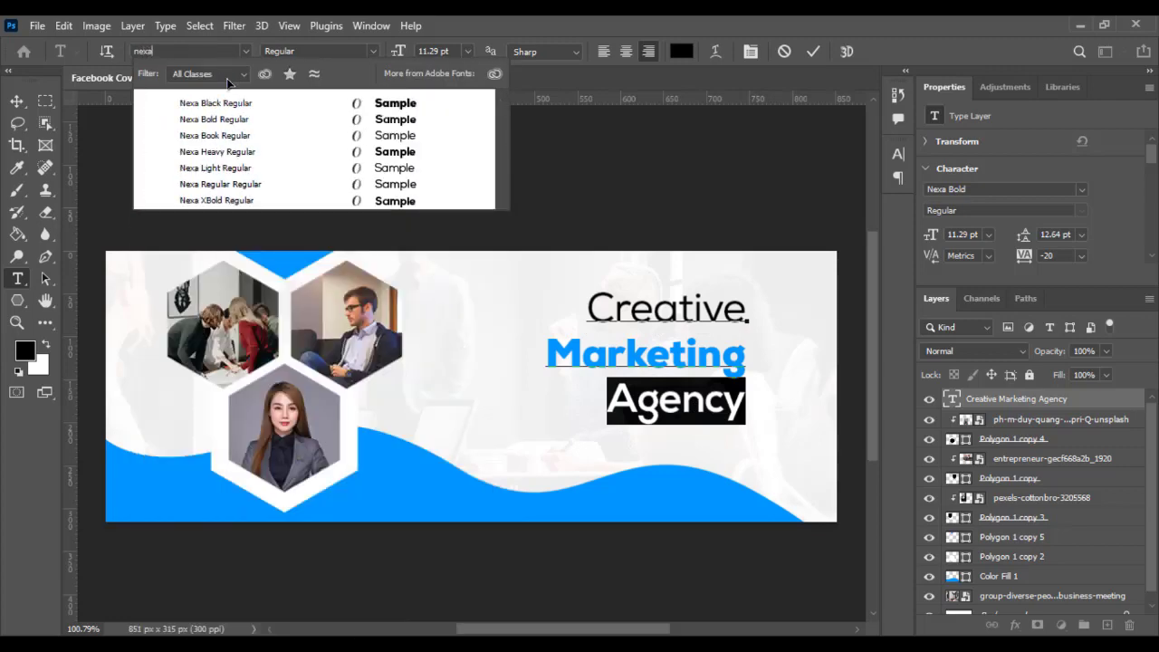
pyautogui.click(240, 112)
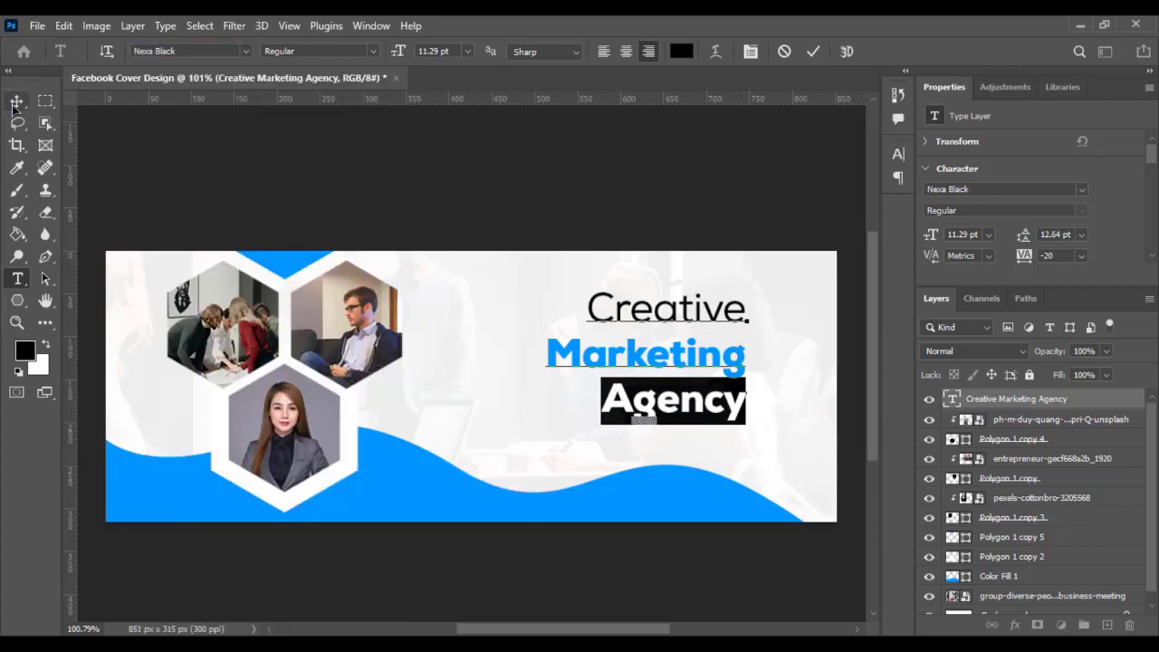
pyautogui.hotkey('ctrl', 'Return')
# Nudge the heading block right and scale it up to about 119%.
pyautogui.press('v')
pyautogui.moveTo(704, 361)
pyautogui.mouseDown()
pyautogui.moveTo(761, 358)
pyautogui.moveTo(731, 361)
pyautogui.mouseUp()
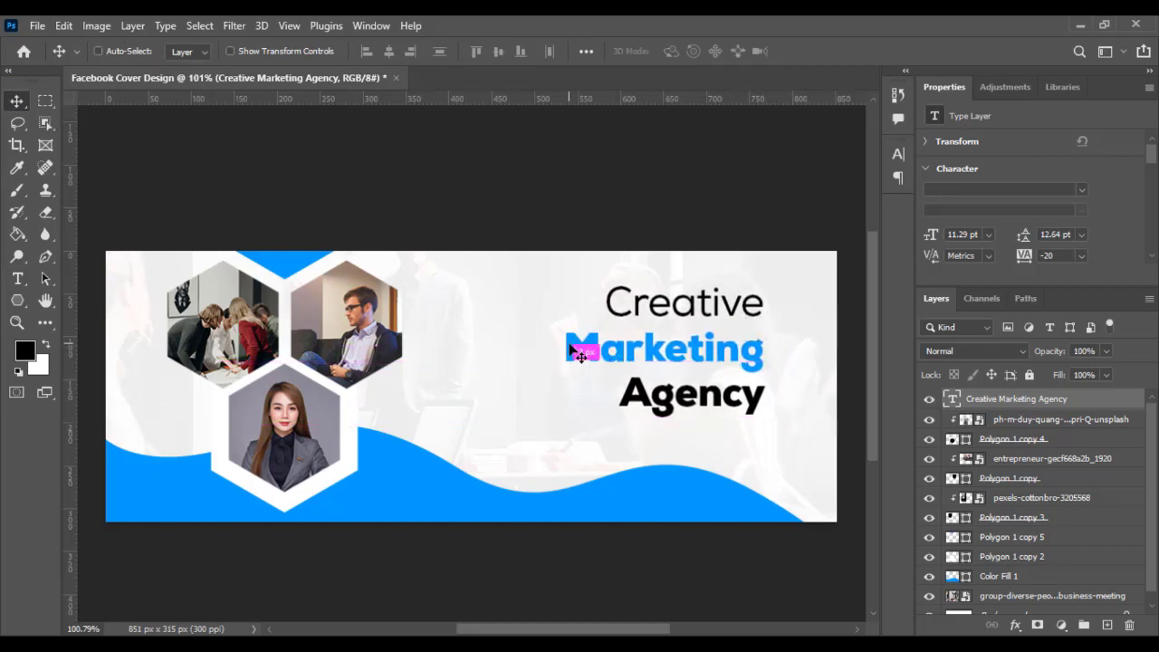
pyautogui.hotkey('ctrl', 't')
pyautogui.moveTo(566, 349); pyautogui.dragTo(584, 351)
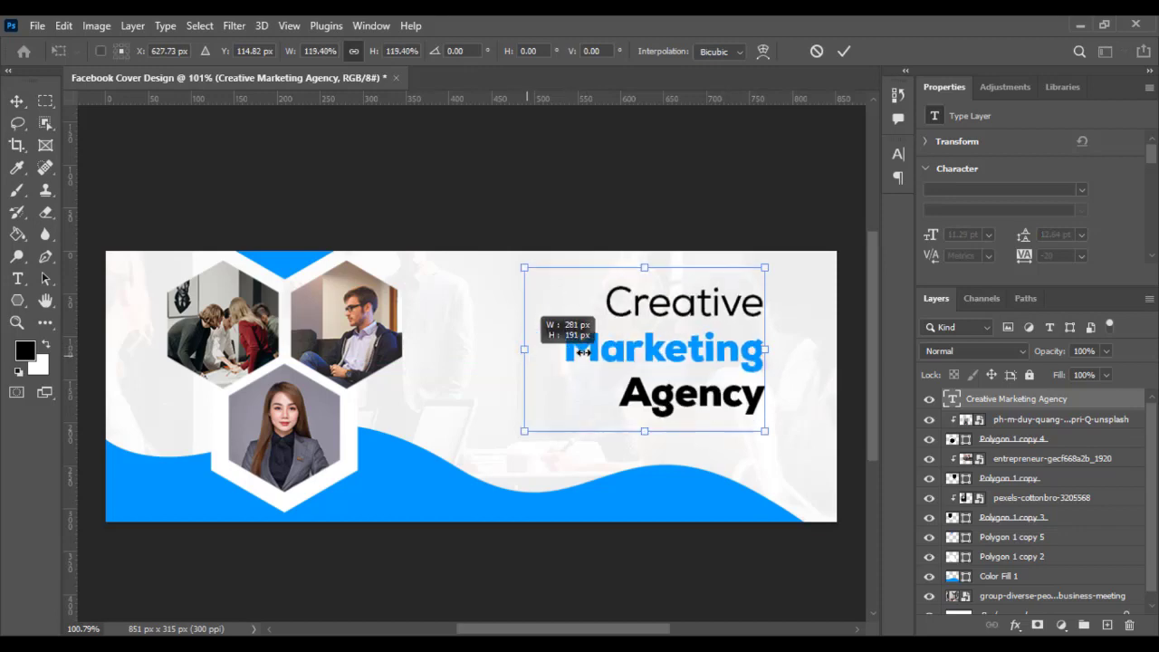
# Nudge the heading 10 px right and 13 px down and commit it at 119.40% scale.
pyautogui.moveTo(688, 348); pyautogui.dragTo(697, 359)
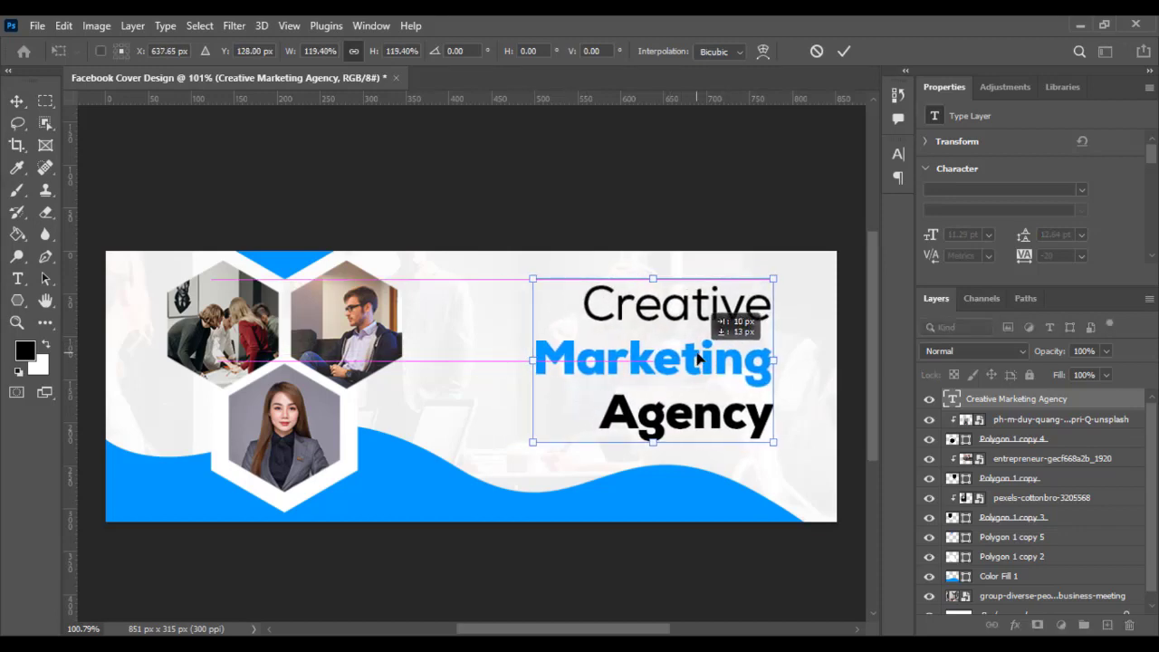
pyautogui.press('Return')
pyautogui.scroll(3, 634, 331)
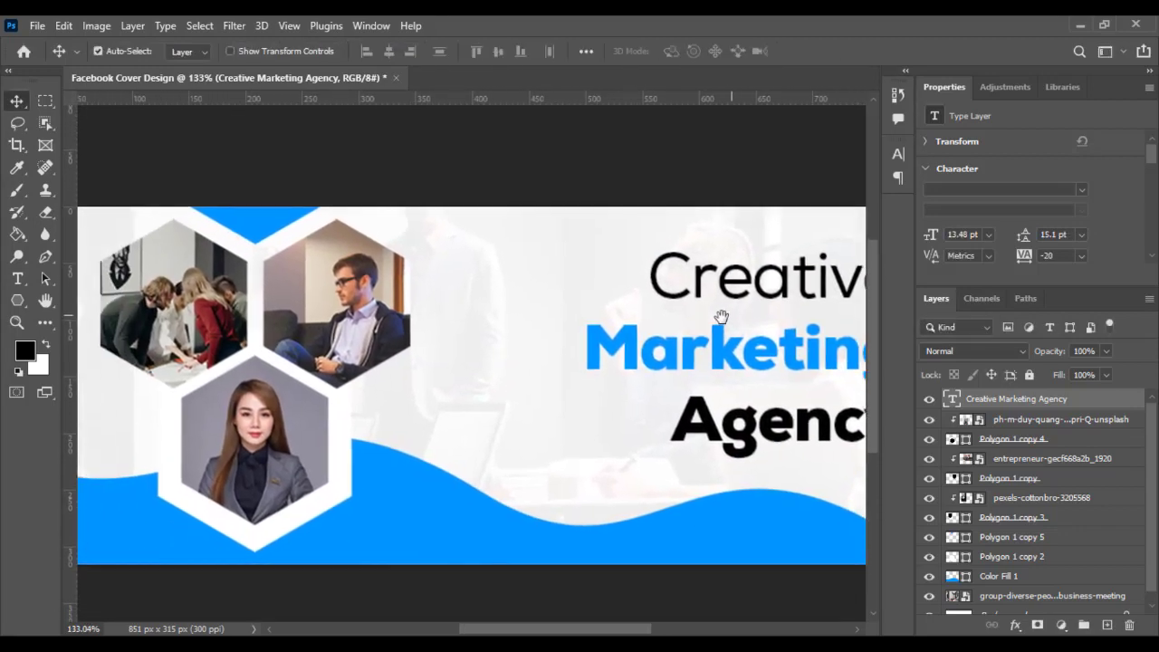
pyautogui.scroll(-3, 706, 326)
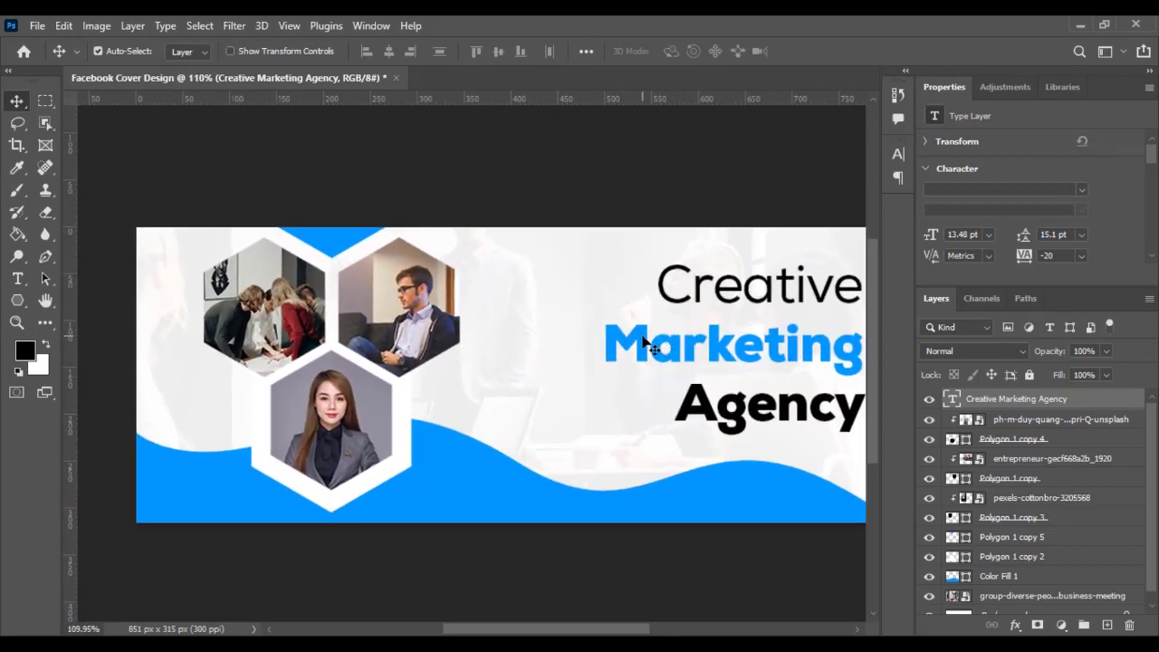
pyautogui.scroll(-3, 483, 470)
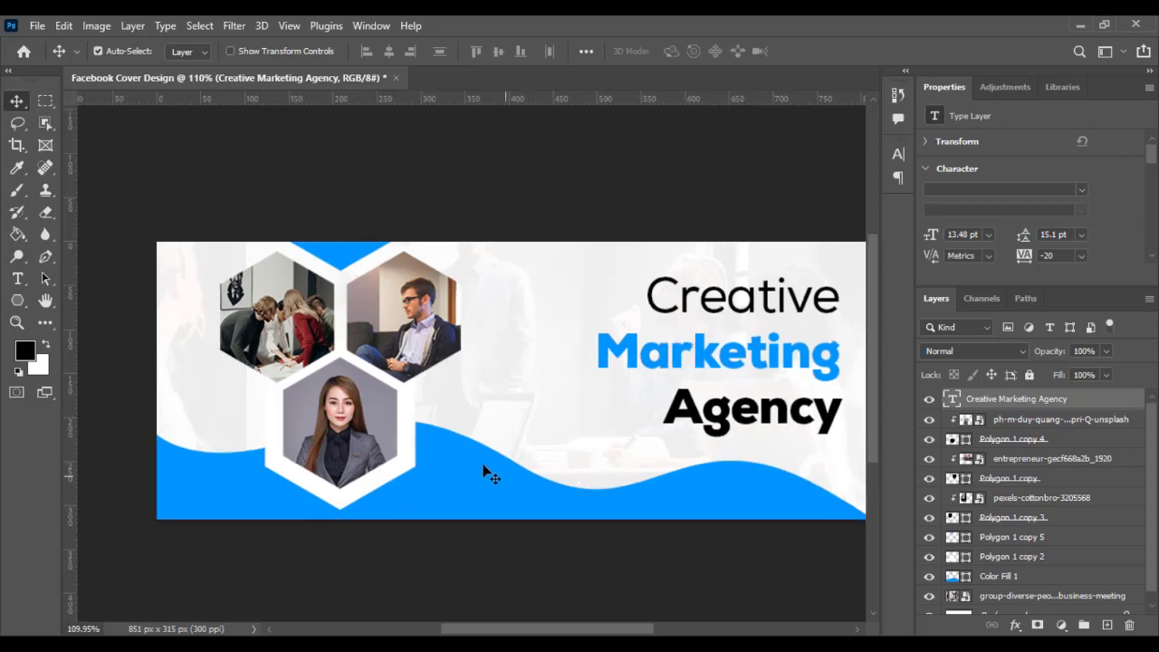
pyautogui.click(407, 477)
# Flip the Color Fill 1 wave horizontally and slide it right along the banner bottom.
pyautogui.hotkey('ctrl', 't')
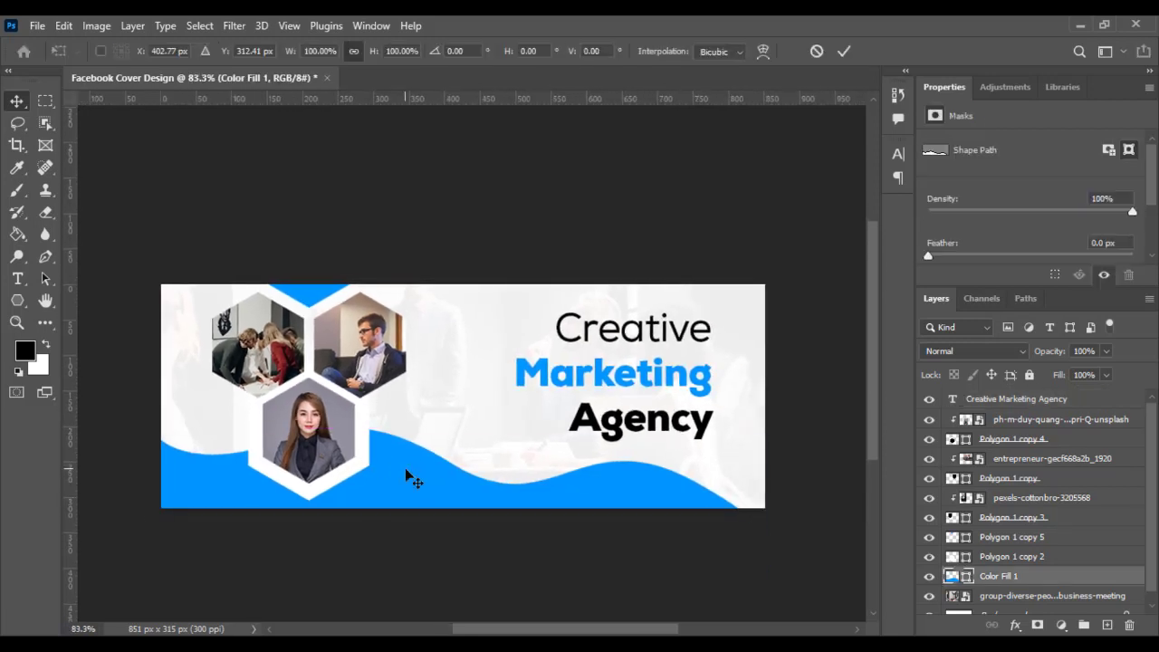
pyautogui.rightClick(412, 471)
pyautogui.click(465, 444)
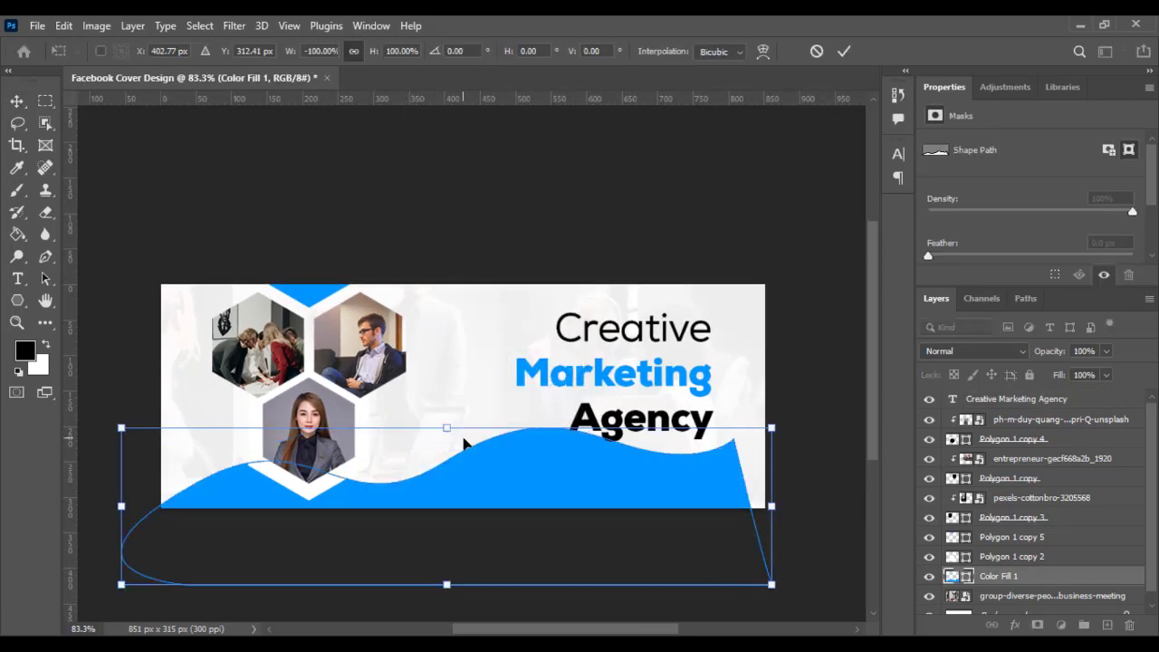
pyautogui.moveTo(516, 471); pyautogui.dragTo(581, 464)
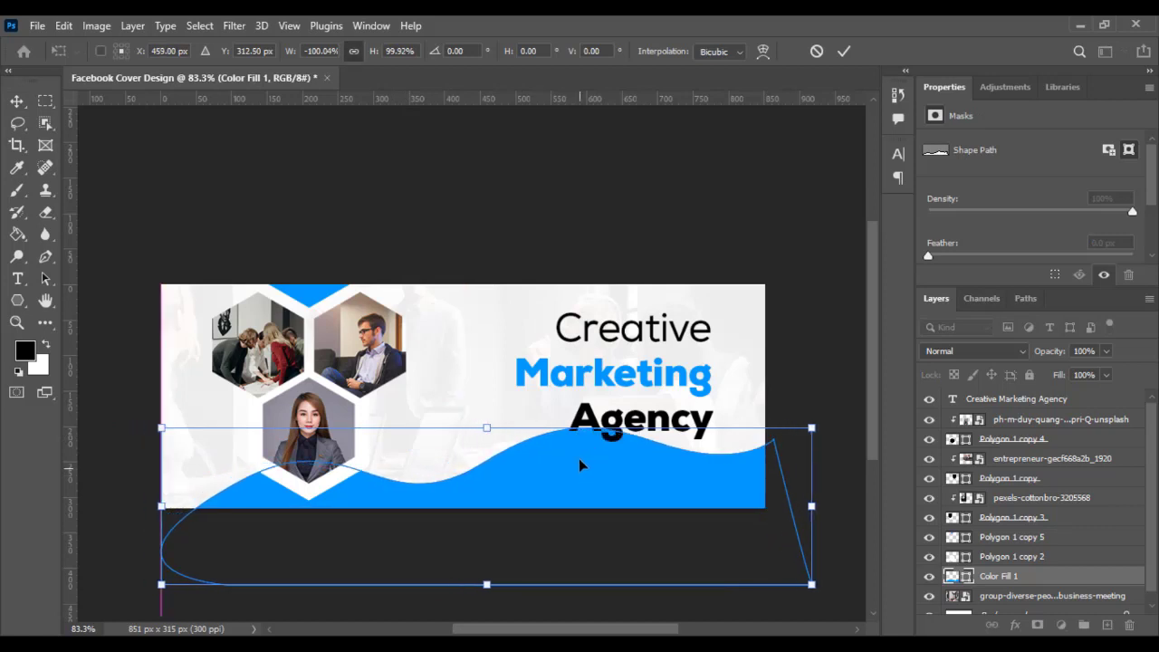
pyautogui.press('Return')
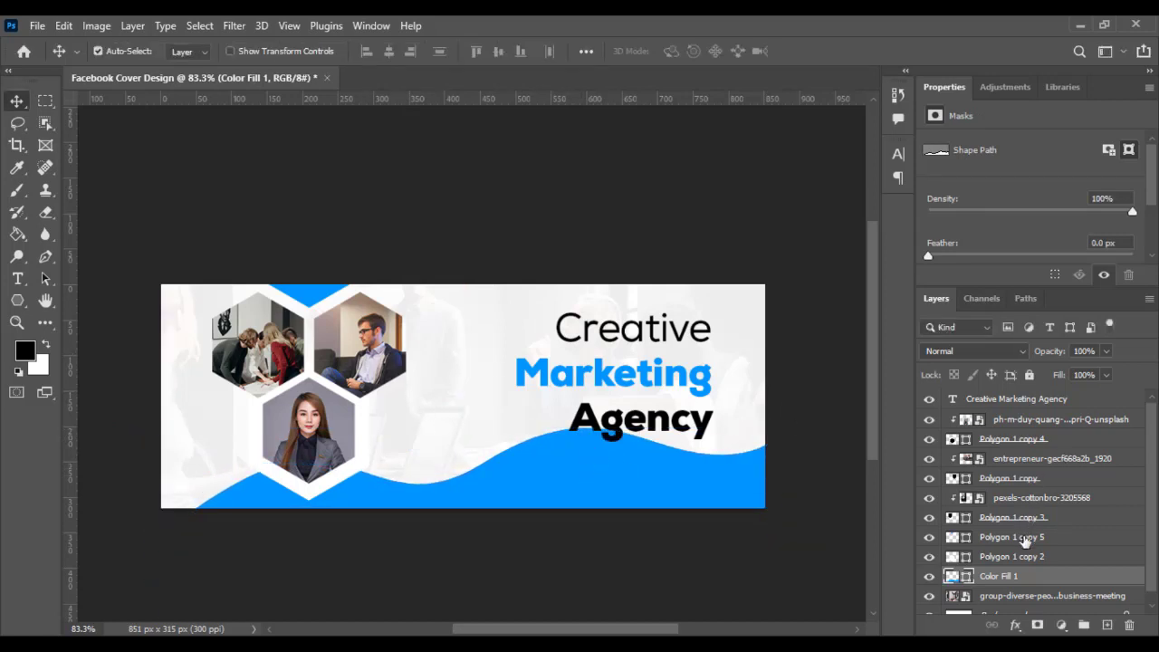
pyautogui.click(1019, 556)
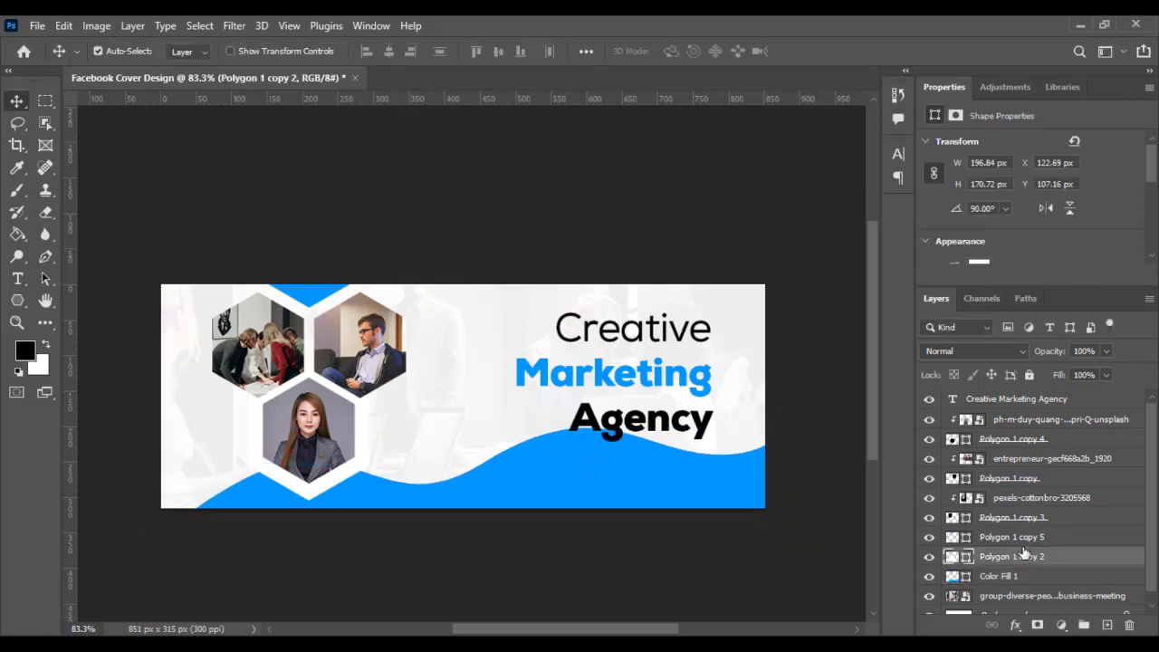
# Move the selected hexagon photo layers together to the banner's right side.
pyautogui.keyDown('shift'); pyautogui.click(1020, 422); pyautogui.keyUp('shift')
pyautogui.hotkey('ctrl', 't')
pyautogui.moveTo(377, 391)
pyautogui.mouseDown()
pyautogui.moveTo(715, 393)
pyautogui.moveTo(658, 396)
pyautogui.mouseUp()
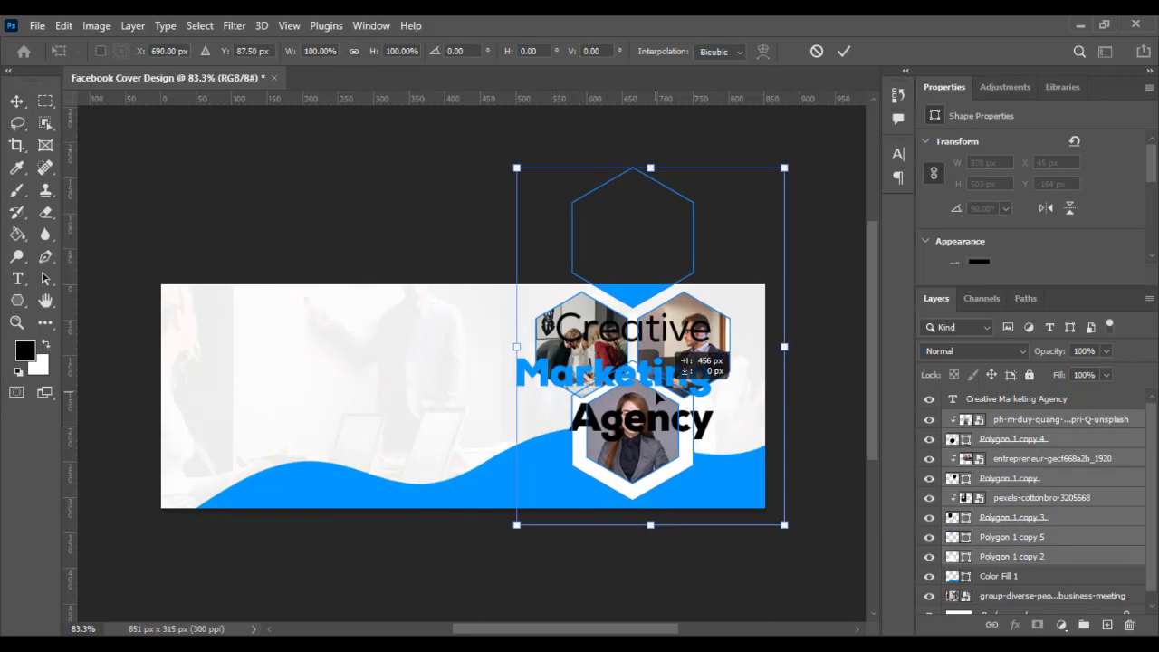
pyautogui.press('Return')
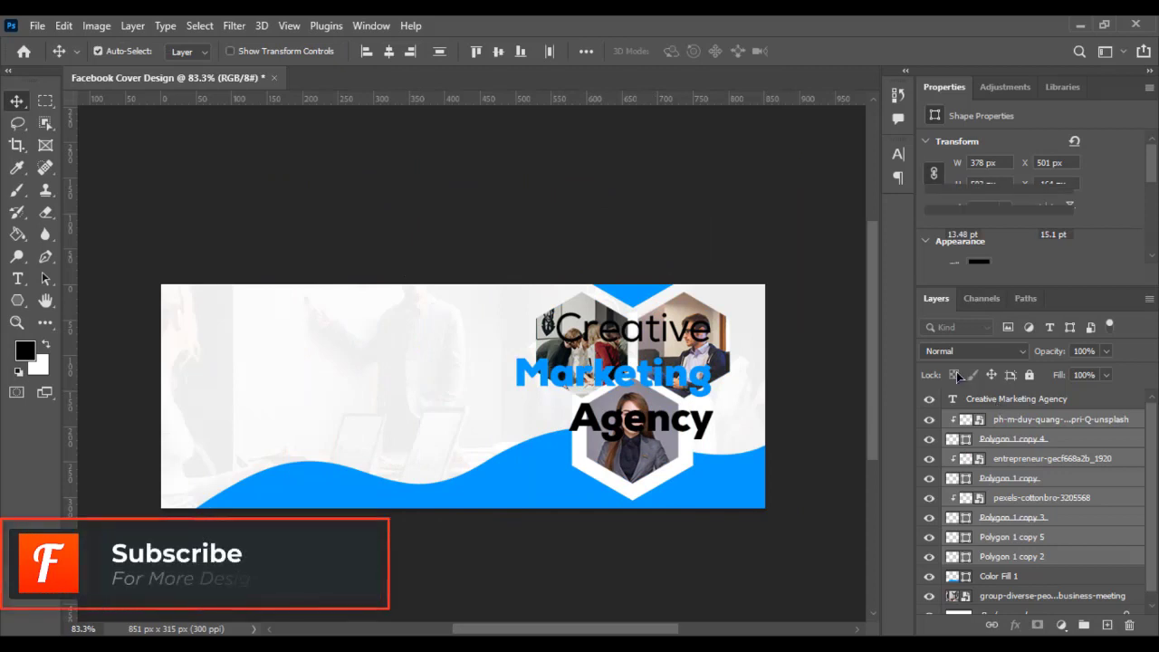
# Left-align the Creative Marketing Agency heading and move it to the banner's left side.
pyautogui.click(1005, 399)
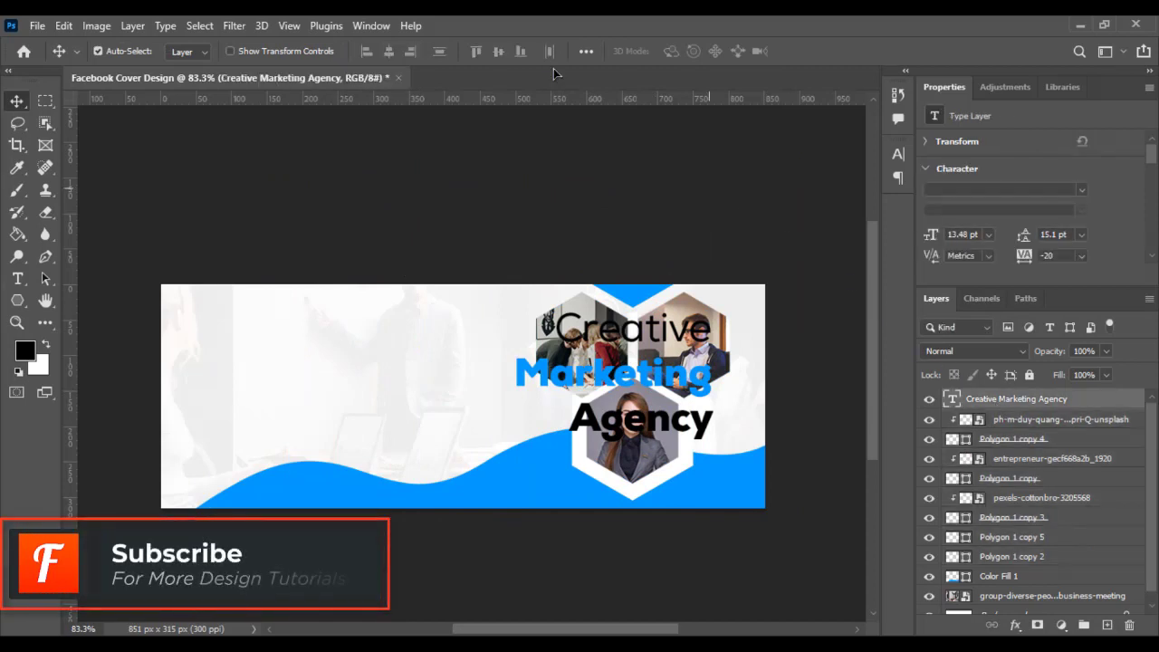
pyautogui.click(16, 283)
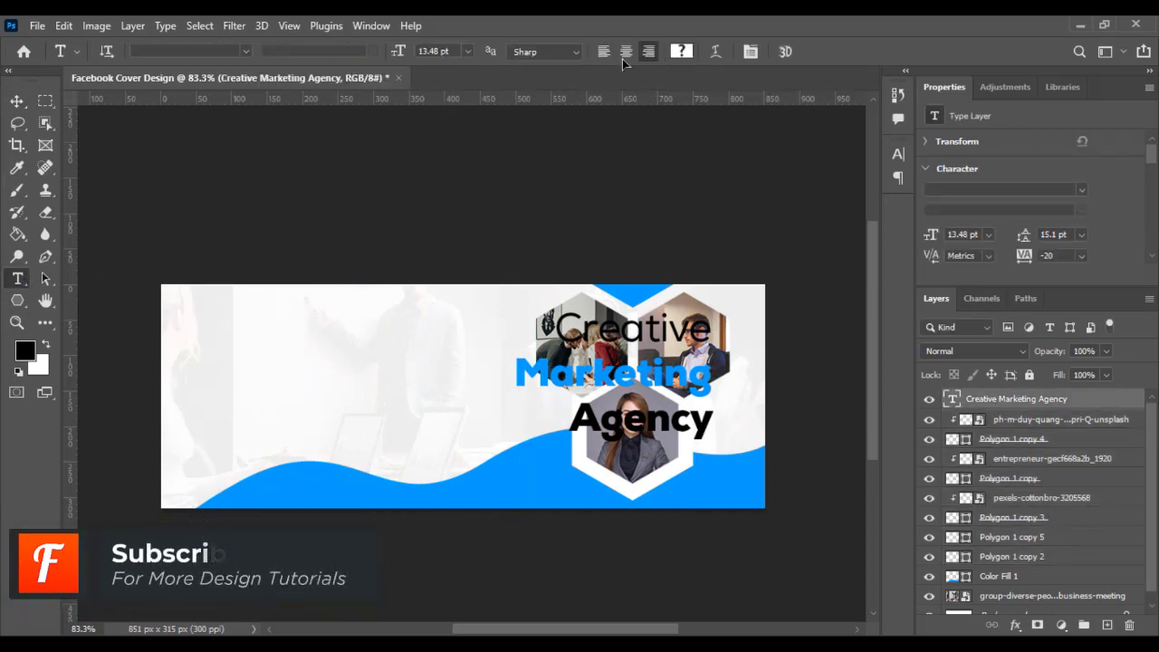
pyautogui.hotkey('ctrl', 'shift', 'l')
pyautogui.hotkey('ctrl', 't')
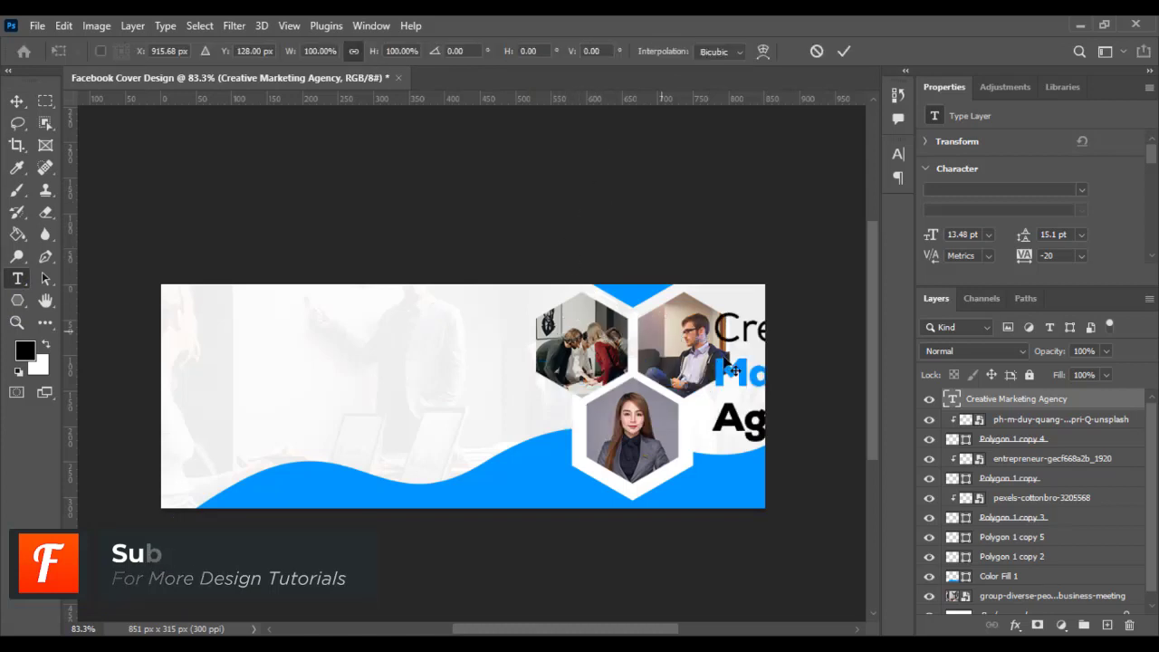
pyautogui.moveTo(761, 372)
pyautogui.mouseDown()
pyautogui.moveTo(447, 382)
pyautogui.moveTo(215, 360)
pyautogui.moveTo(252, 373)
pyautogui.mouseUp()
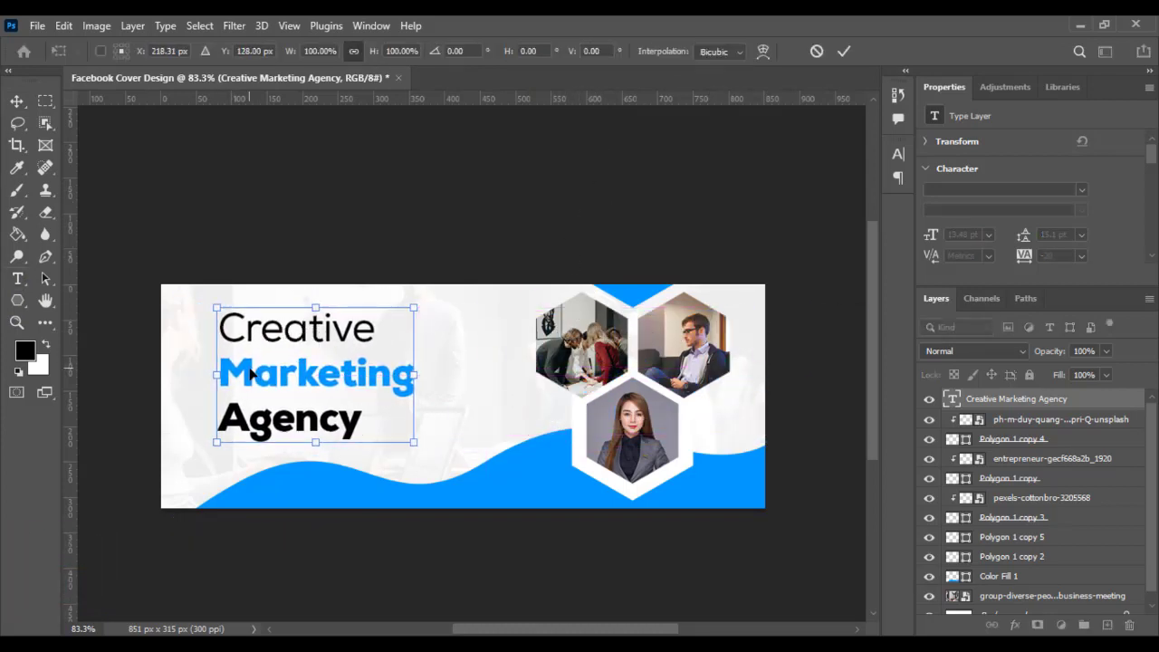
pyautogui.press('Return')
pyautogui.scroll(3, 374, 403)
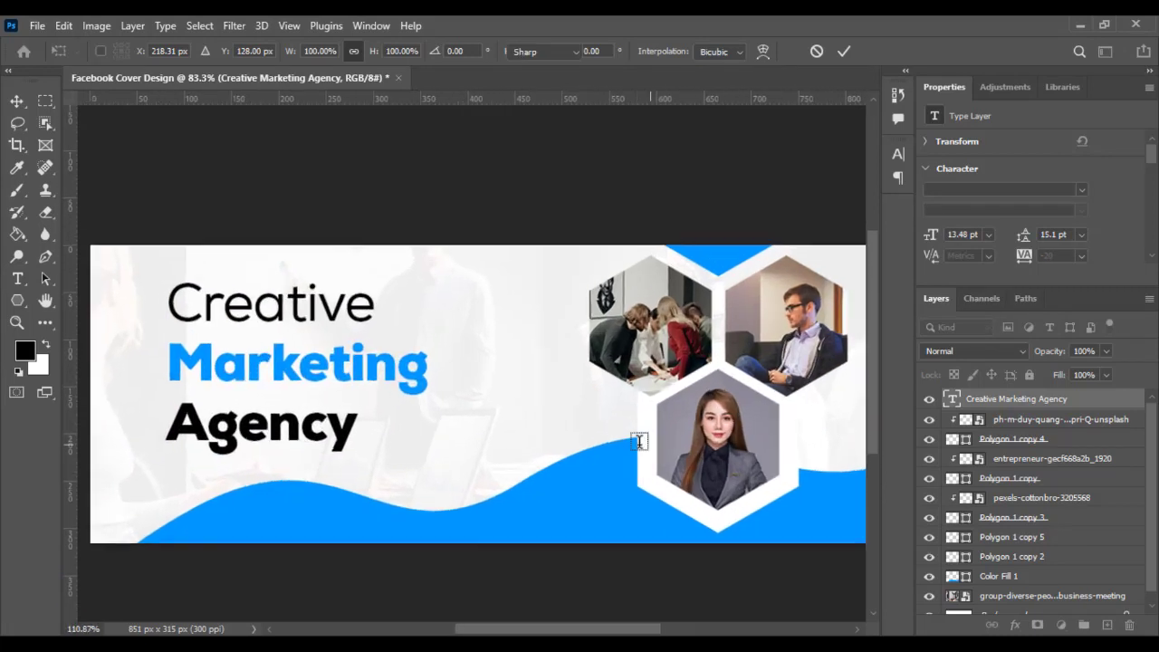
# Mask the Color Fill 1 wave with an inverted selection of the bottom hexagon shape.
pyautogui.click(17, 101)
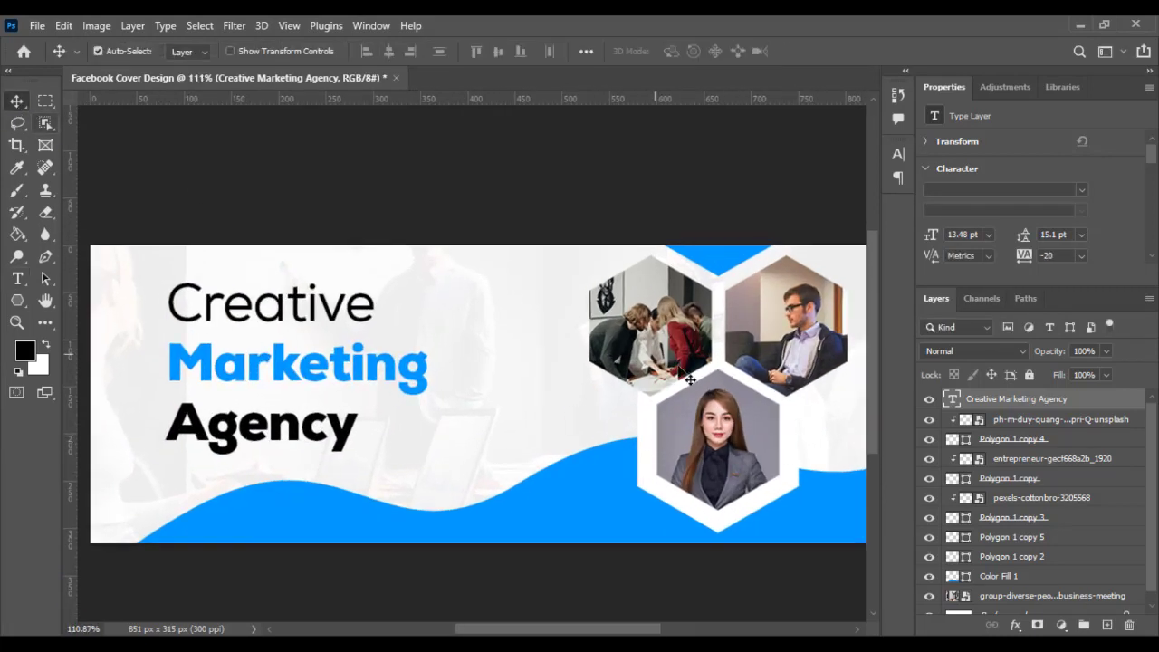
pyautogui.click(648, 408)
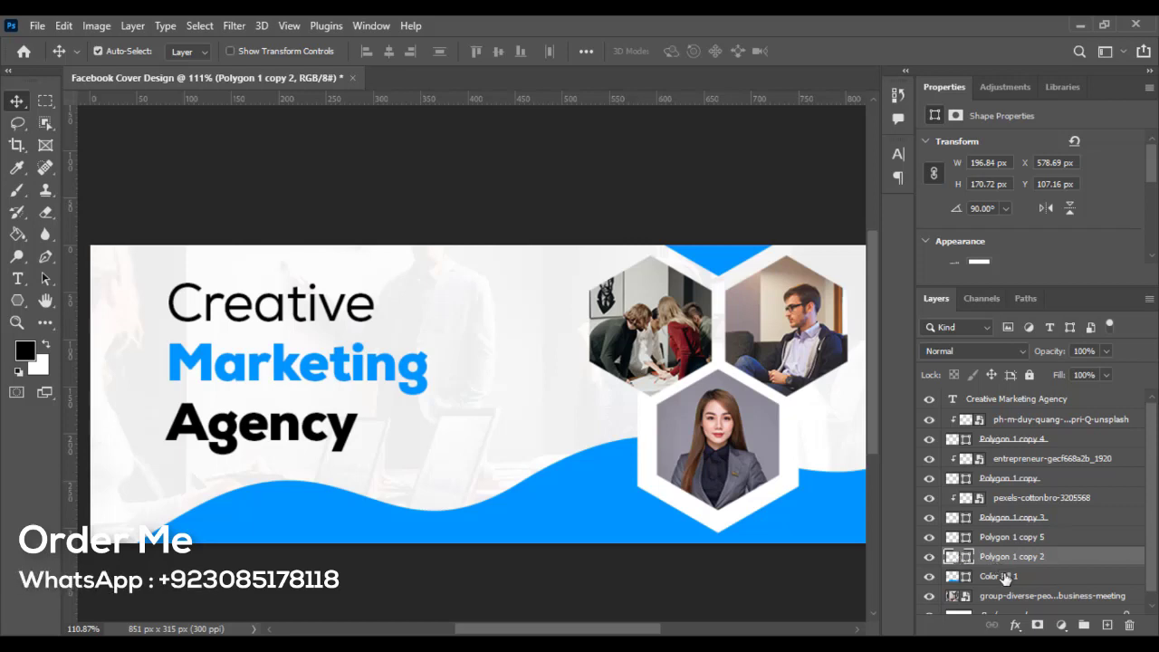
pyautogui.keyDown('ctrl'); pyautogui.click(958, 561); pyautogui.keyUp('ctrl')
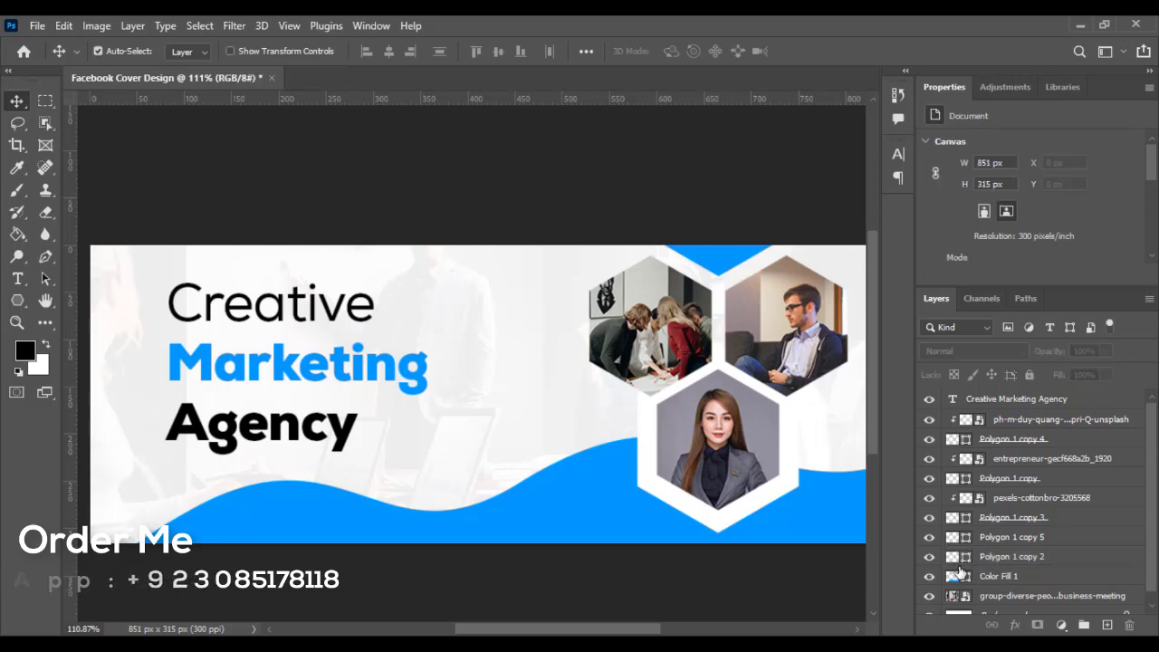
pyautogui.keyDown('ctrl'); pyautogui.click(953, 559); pyautogui.keyUp('ctrl')
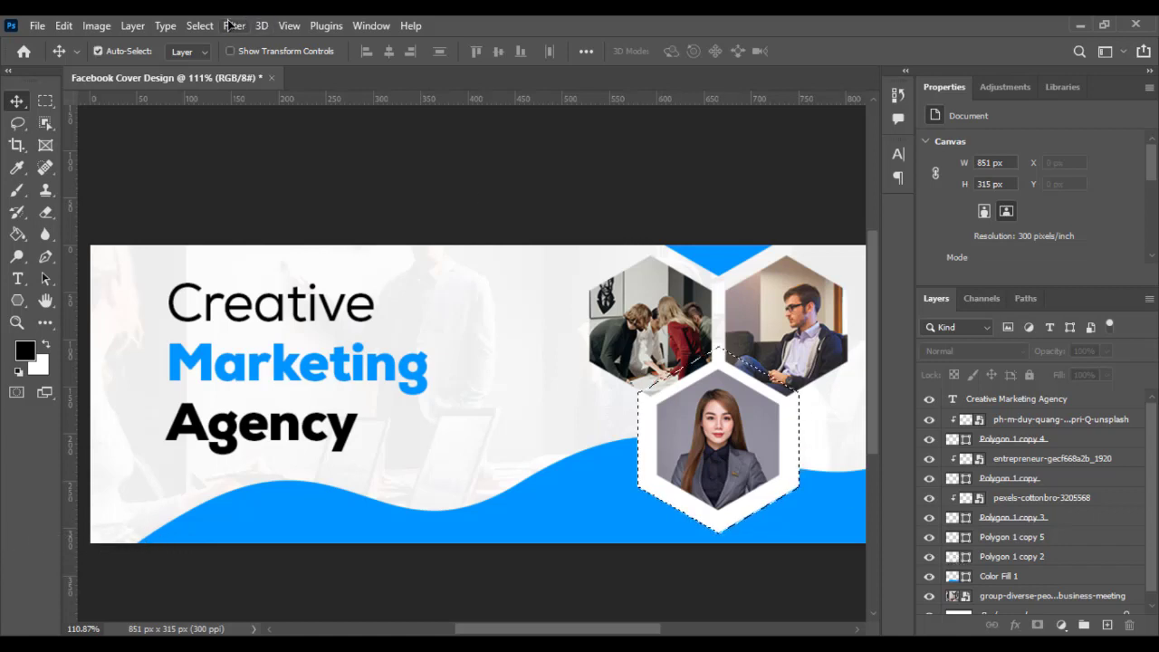
pyautogui.click(200, 26)
pyautogui.click(228, 92)
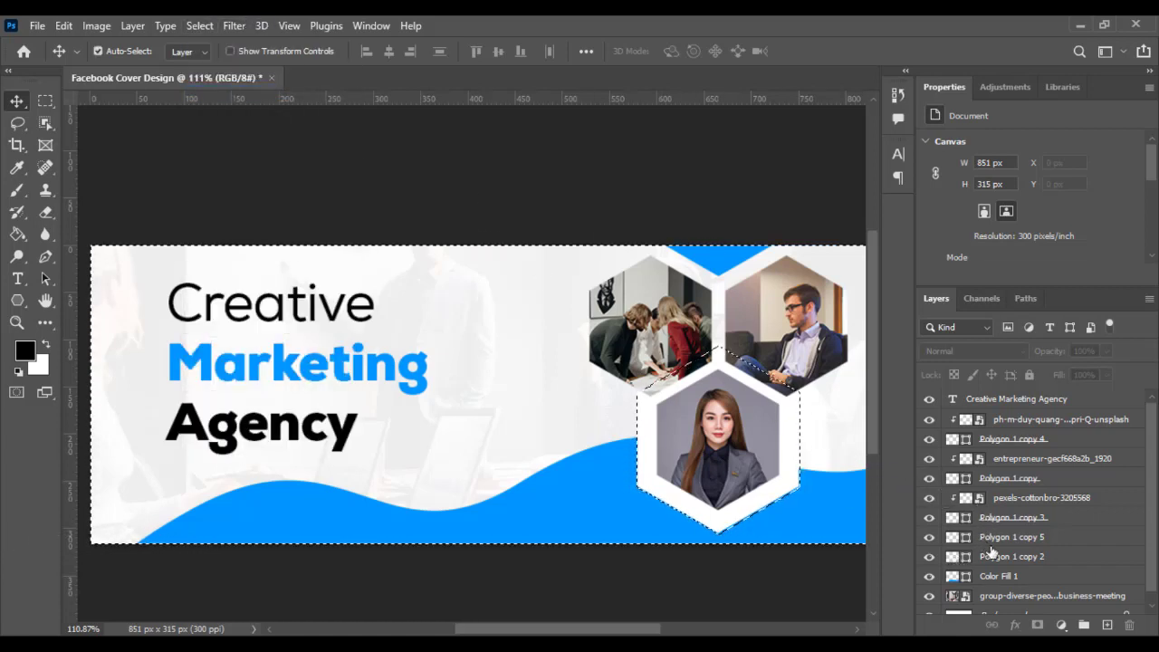
pyautogui.click(1001, 577)
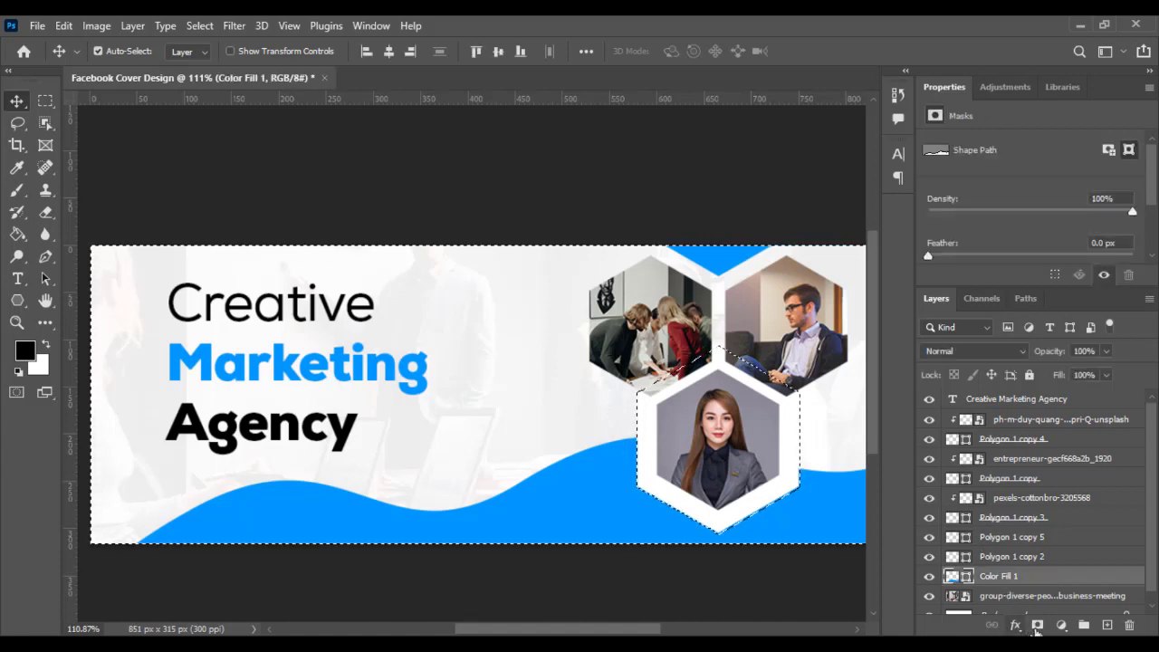
pyautogui.click(1037, 626)
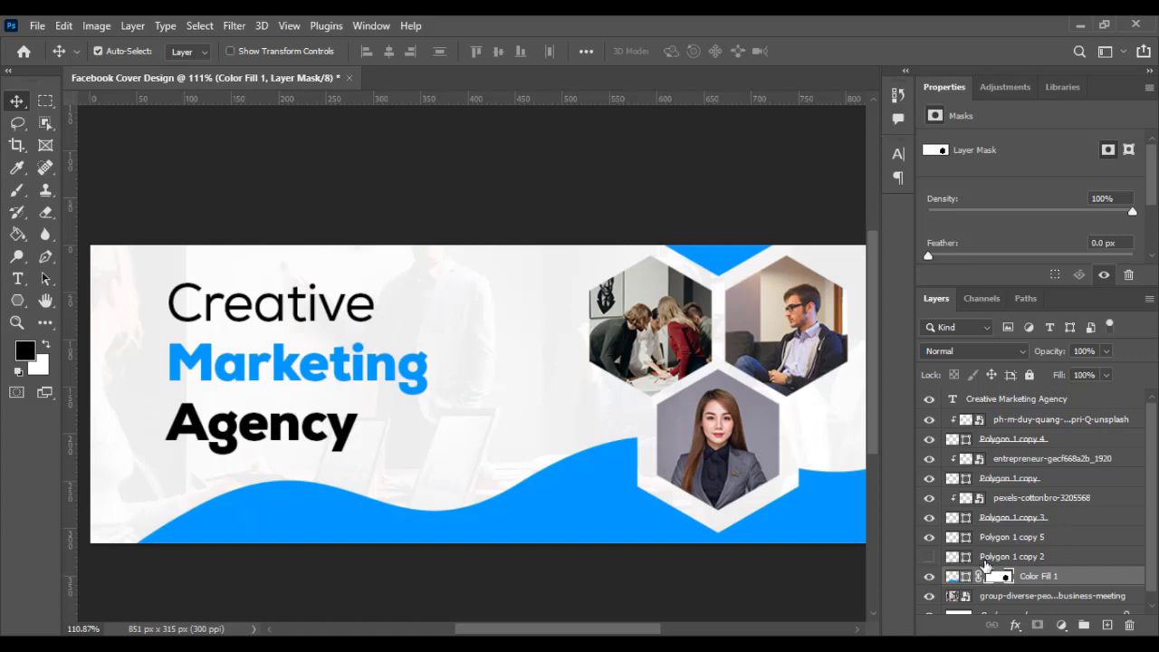
# Delete the Polygon 1 copy 2 layer and select the heading text layer.
pyautogui.press('Delete')
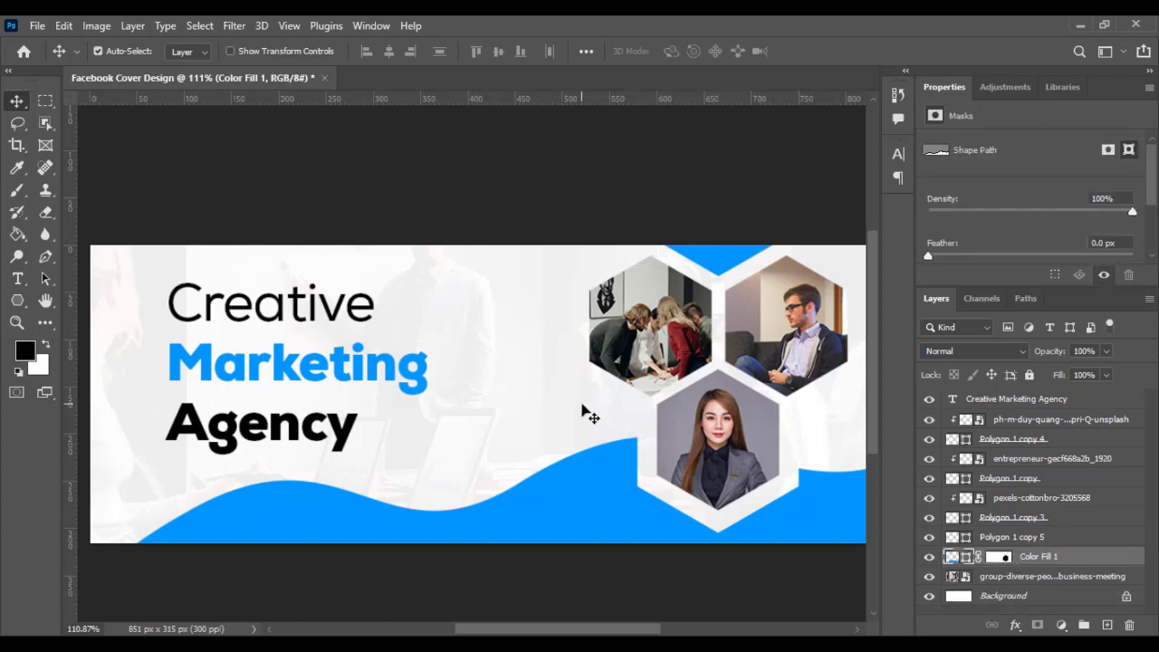
pyautogui.scroll(-1, 582, 411)
pyautogui.moveTo(582, 414); pyautogui.dragTo(604, 412)
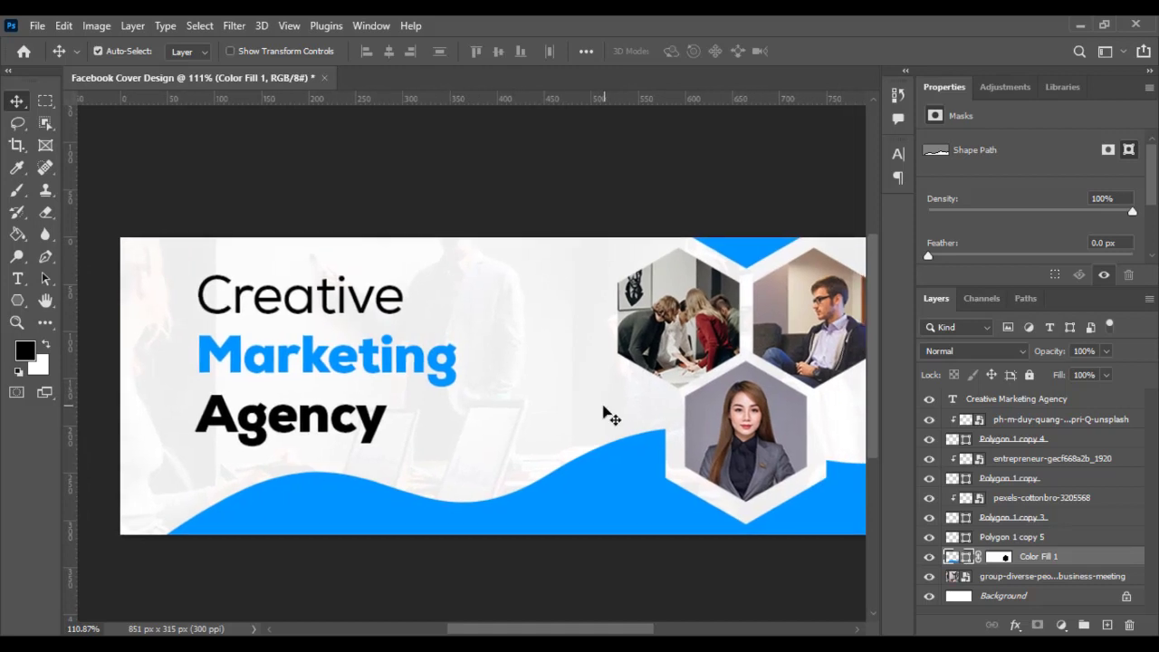
pyautogui.scroll(-2, 603, 412)
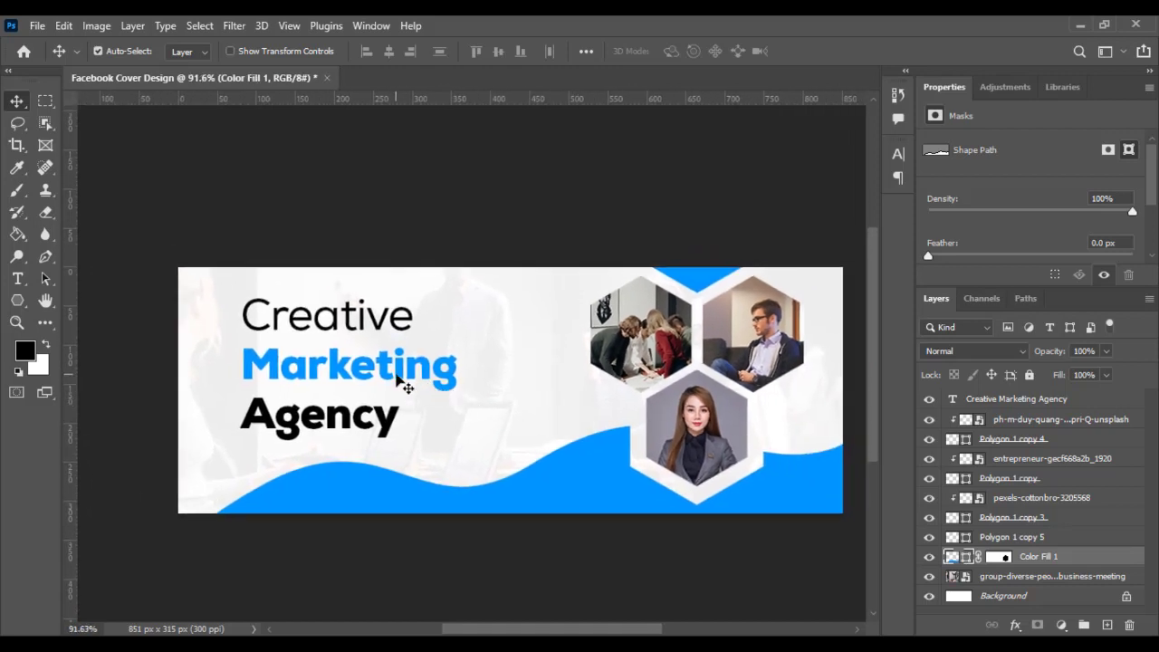
pyautogui.click(399, 380)
# Scale the Creative Marketing Agency heading down to about 79% with Free Transform.
pyautogui.hotkey('ctrl', 't')
pyautogui.moveTo(459, 381); pyautogui.dragTo(351, 377)
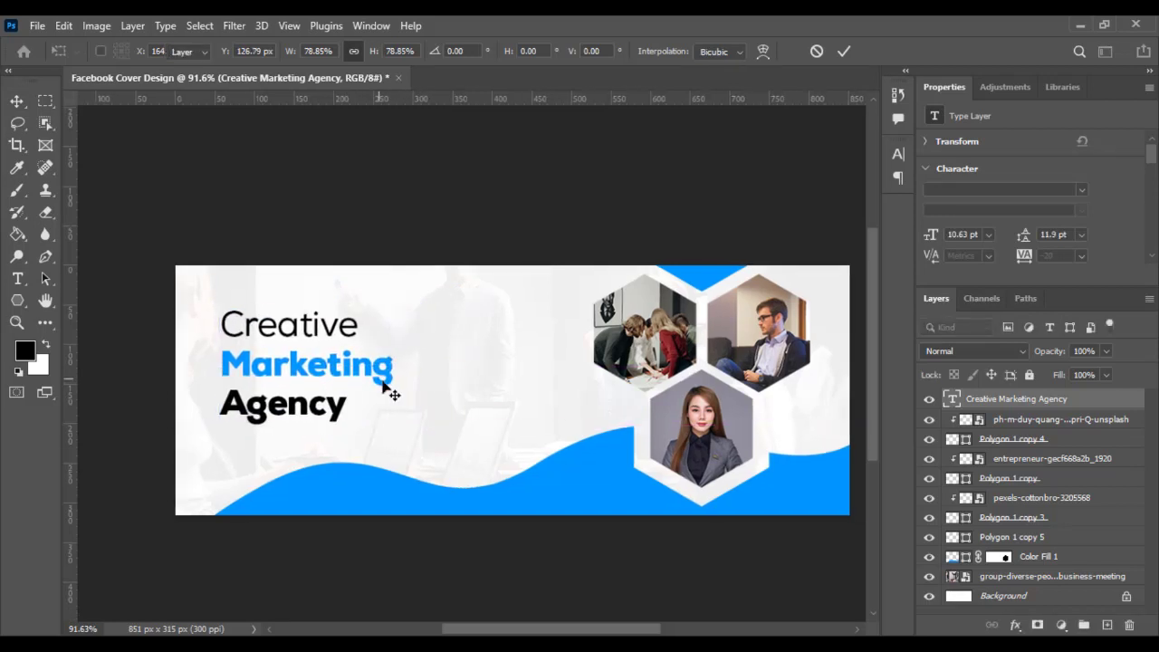
pyautogui.scroll(3, 389, 391)
pyautogui.press('Return')
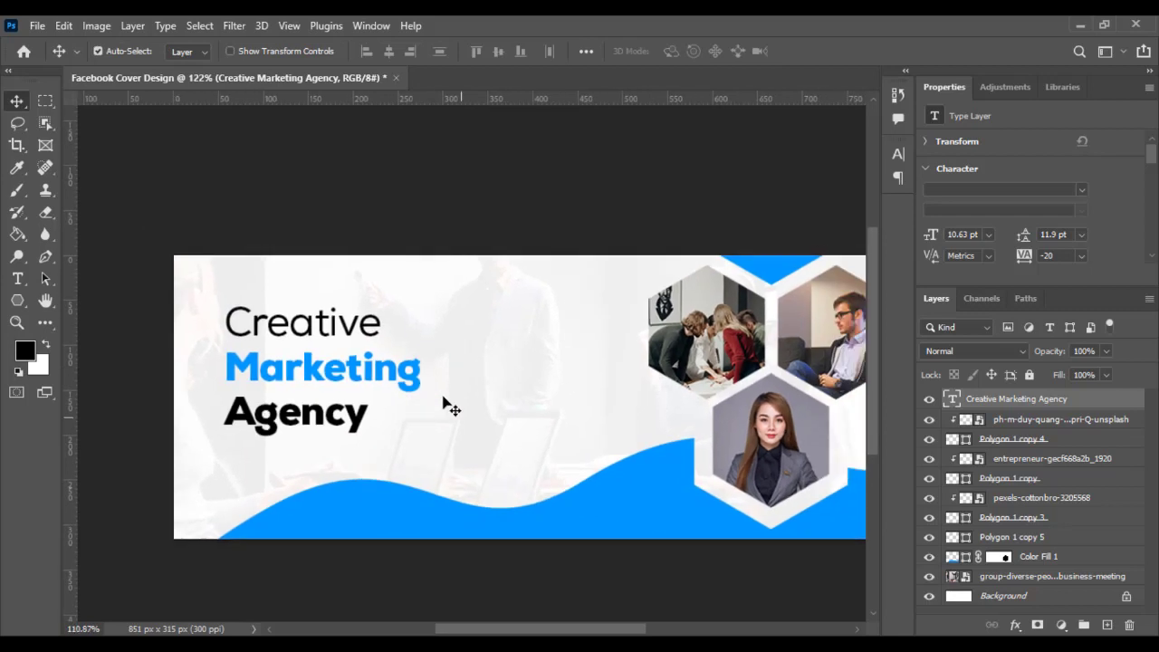
pyautogui.scroll(-2, 426, 395)
pyautogui.scroll(1, 434, 407)
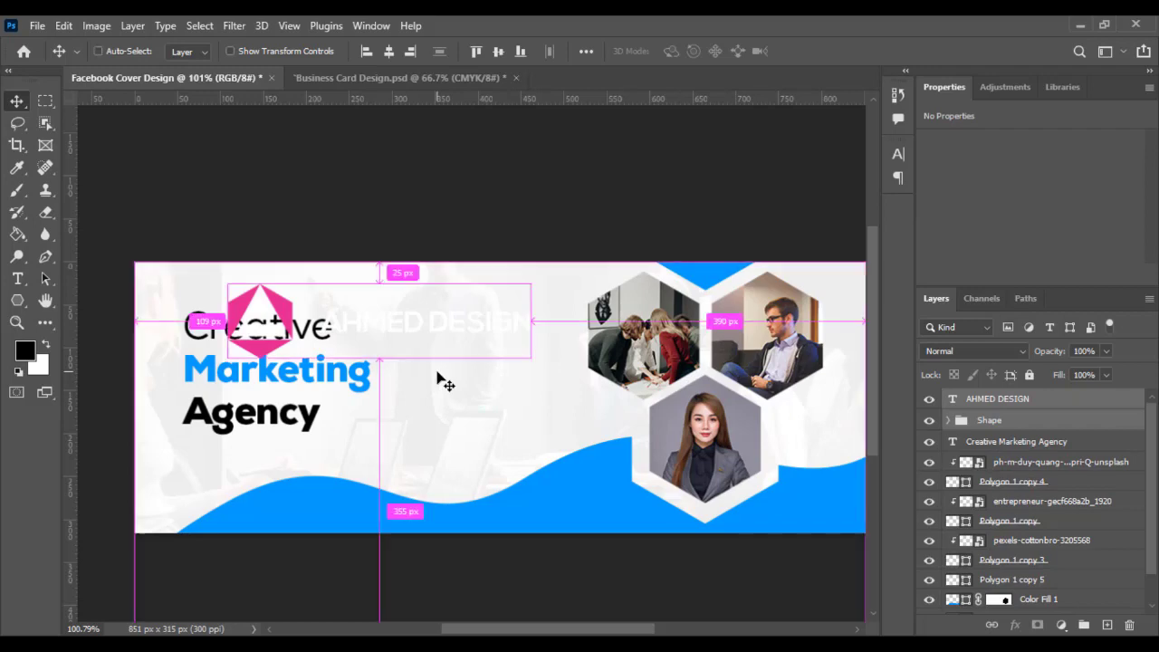
# Scale the pasted pink hexagon logo to about 43% and place it top-left above the heading.
pyautogui.hotkey('ctrl', 't')
pyautogui.moveTo(529, 318); pyautogui.dragTo(358, 316)
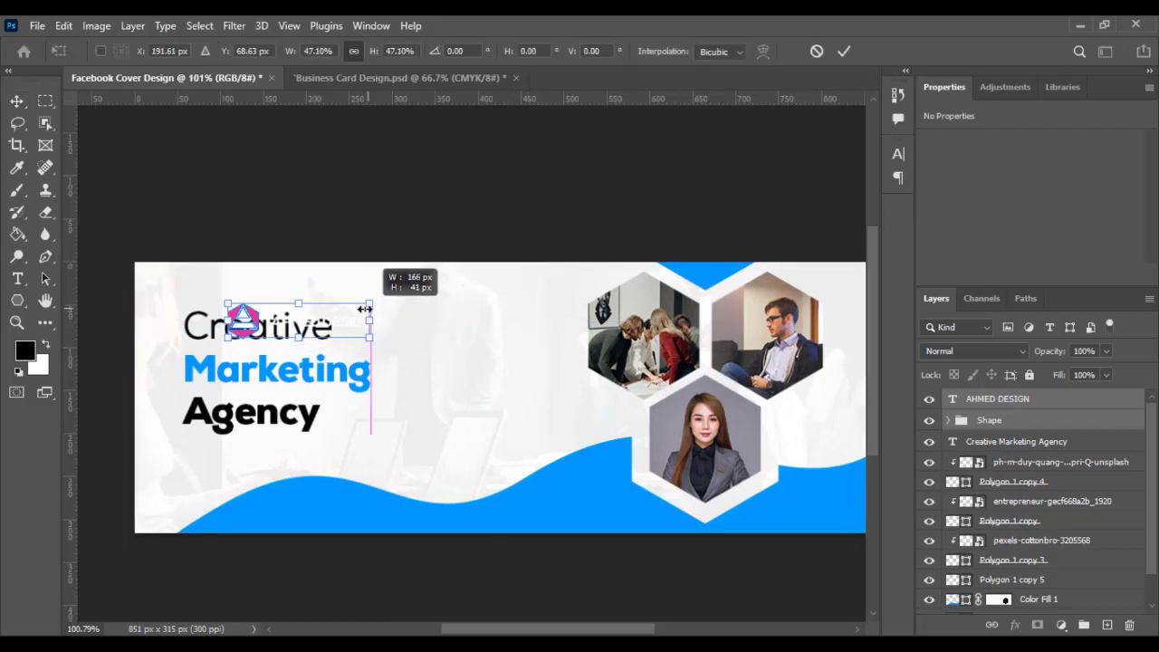
pyautogui.scroll(5, 358, 315)
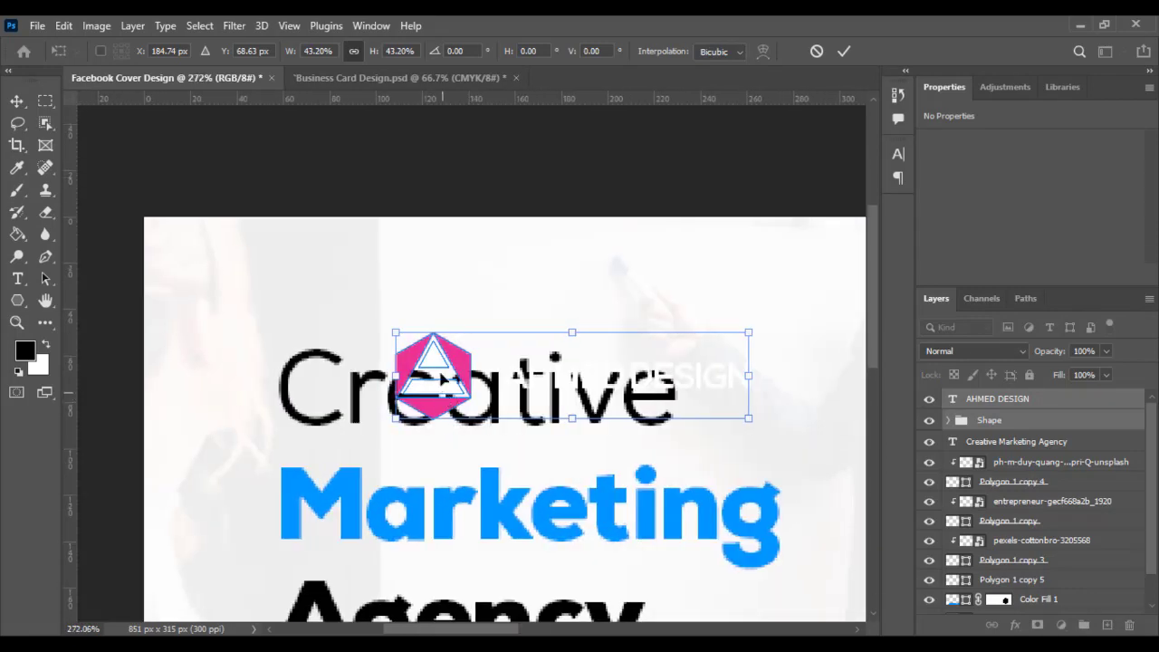
pyautogui.moveTo(442, 379); pyautogui.dragTo(344, 269)
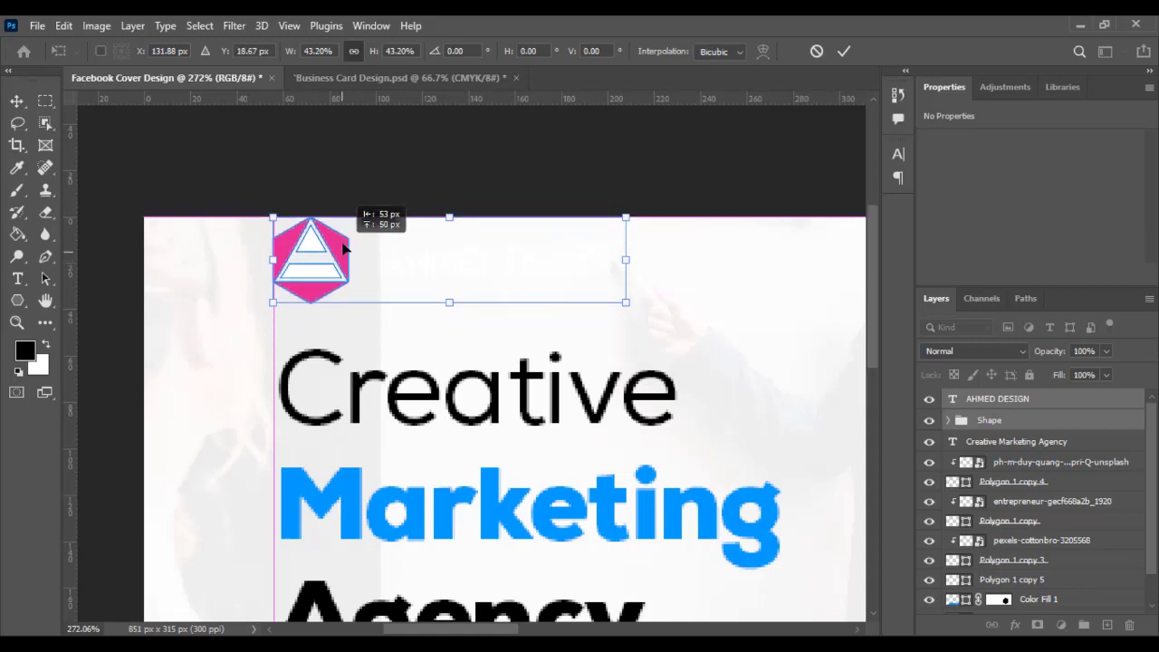
pyautogui.moveTo(344, 268); pyautogui.dragTo(352, 256)
pyautogui.press('Return')
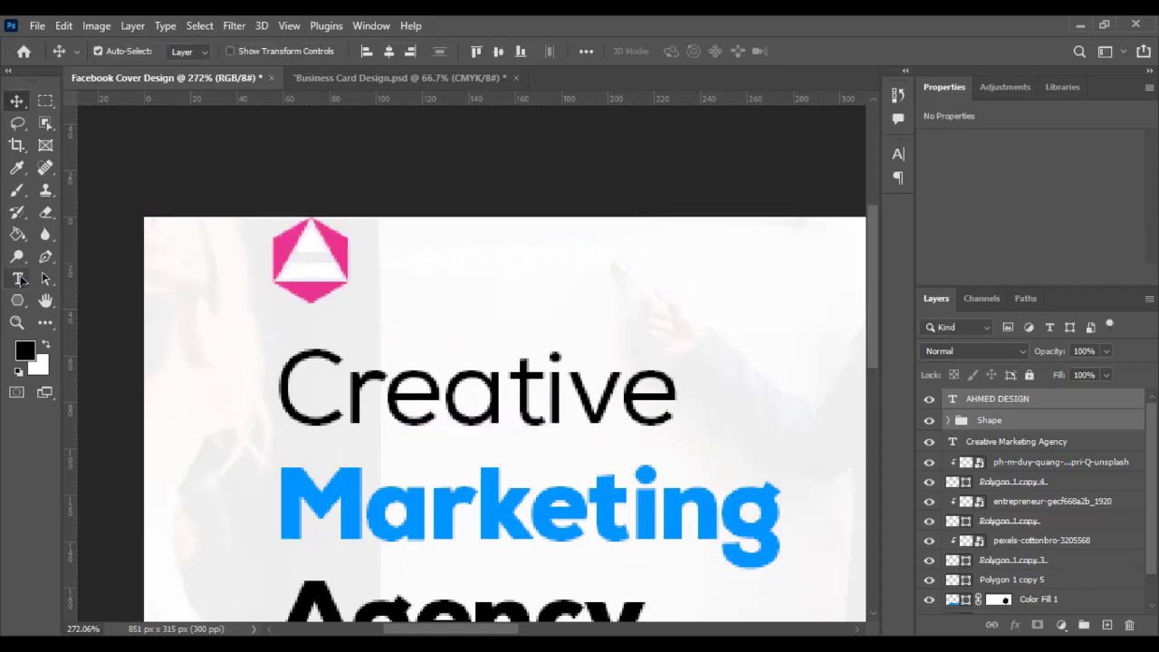
# Recolour three pink logo paths to the blue sampled from the word 'Marketing'.
pyautogui.click(952, 419)
pyautogui.click(971, 486)
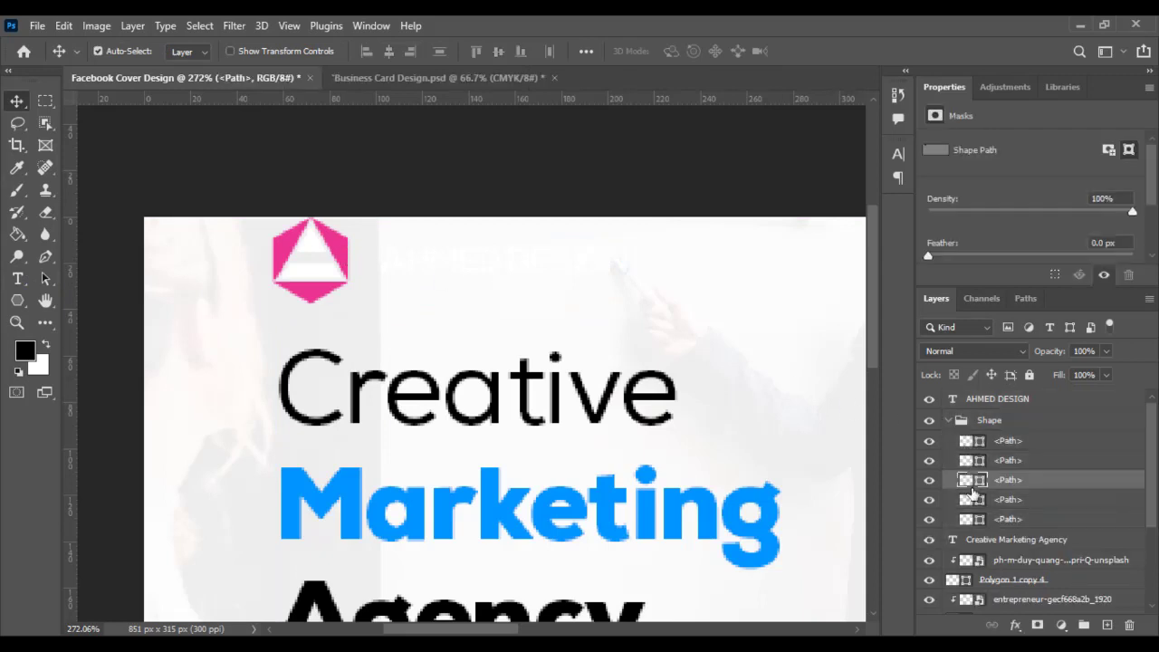
pyautogui.doubleClick(970, 489)
pyautogui.click(584, 498)
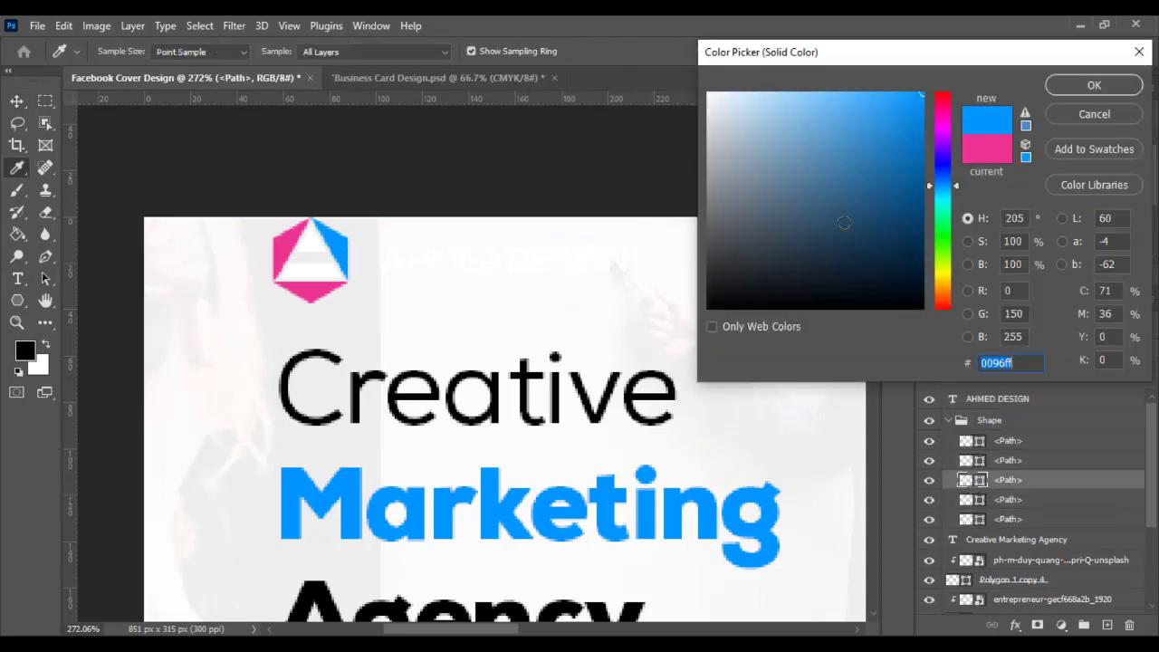
pyautogui.click(1093, 85)
pyautogui.doubleClick(967, 499)
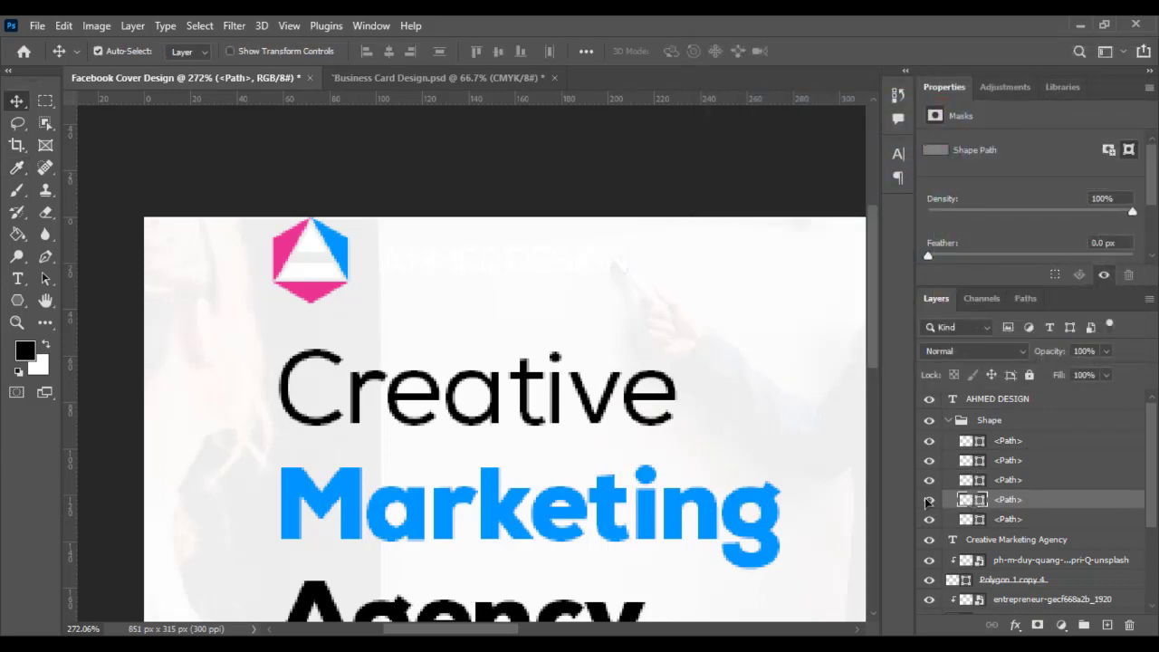
pyautogui.click(450, 494)
pyautogui.click(1079, 86)
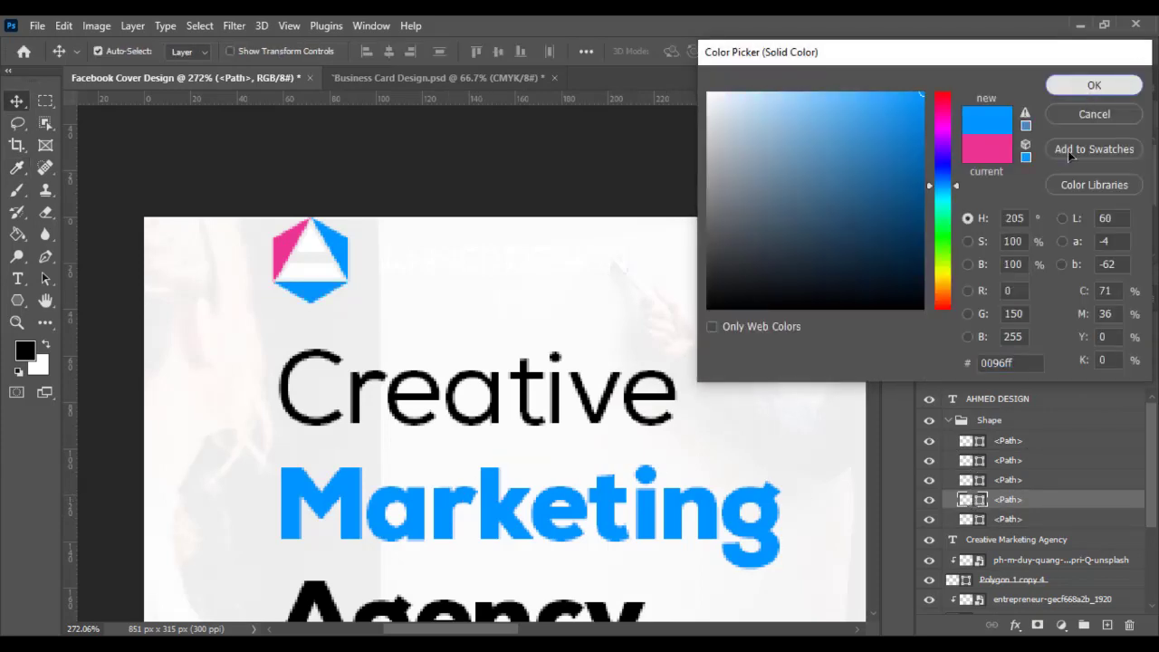
pyautogui.doubleClick(966, 519)
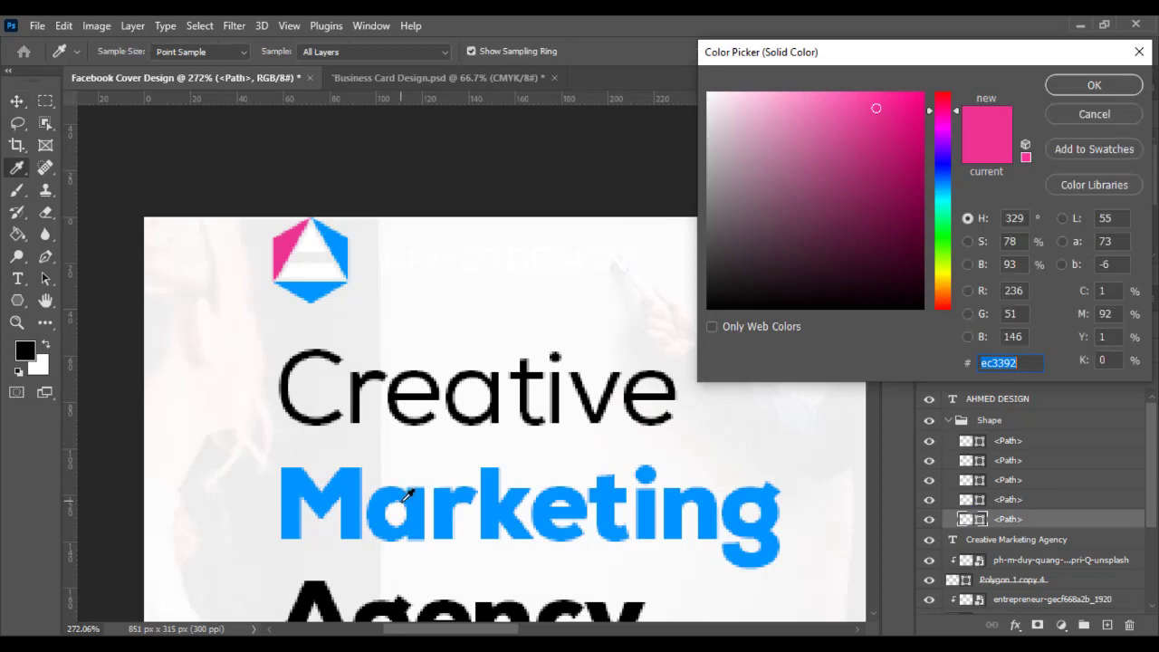
pyautogui.click(427, 487)
pyautogui.click(1086, 87)
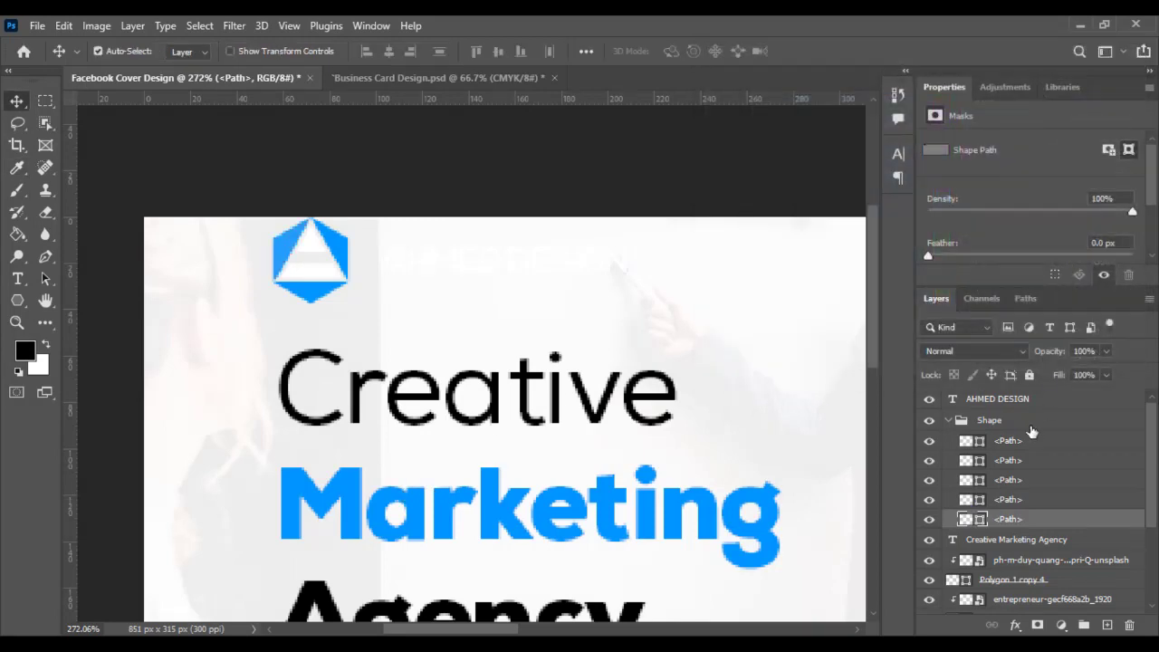
# Set the logo's inner triangle and stripe paths to black.
pyautogui.doubleClick(967, 461)
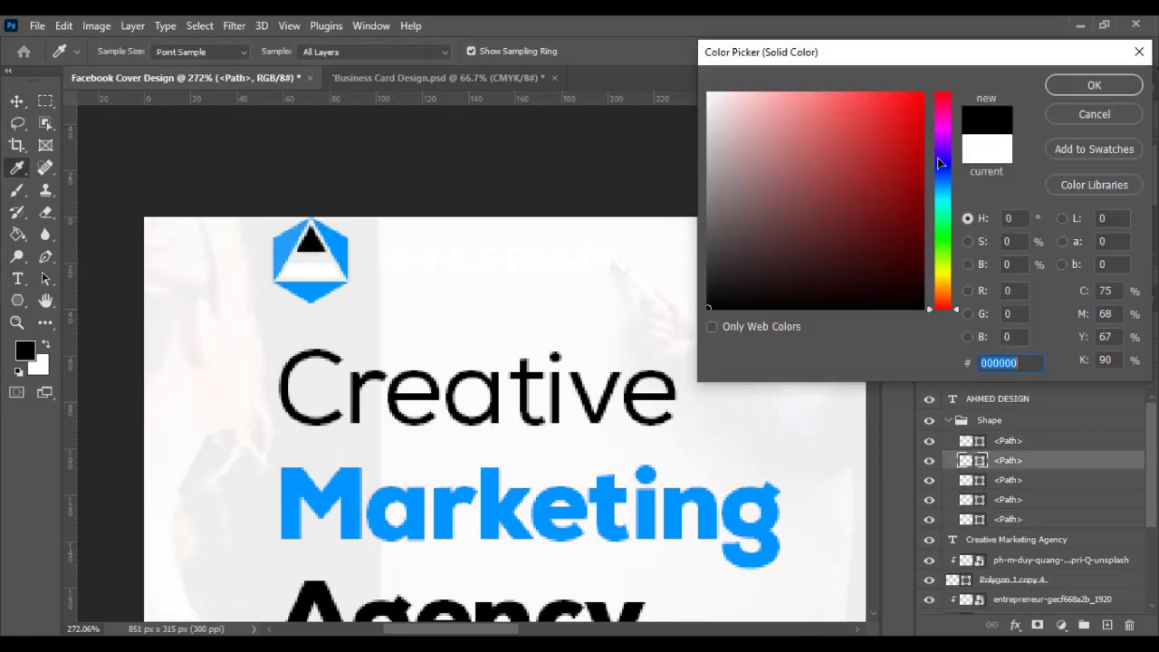
pyautogui.click(1086, 85)
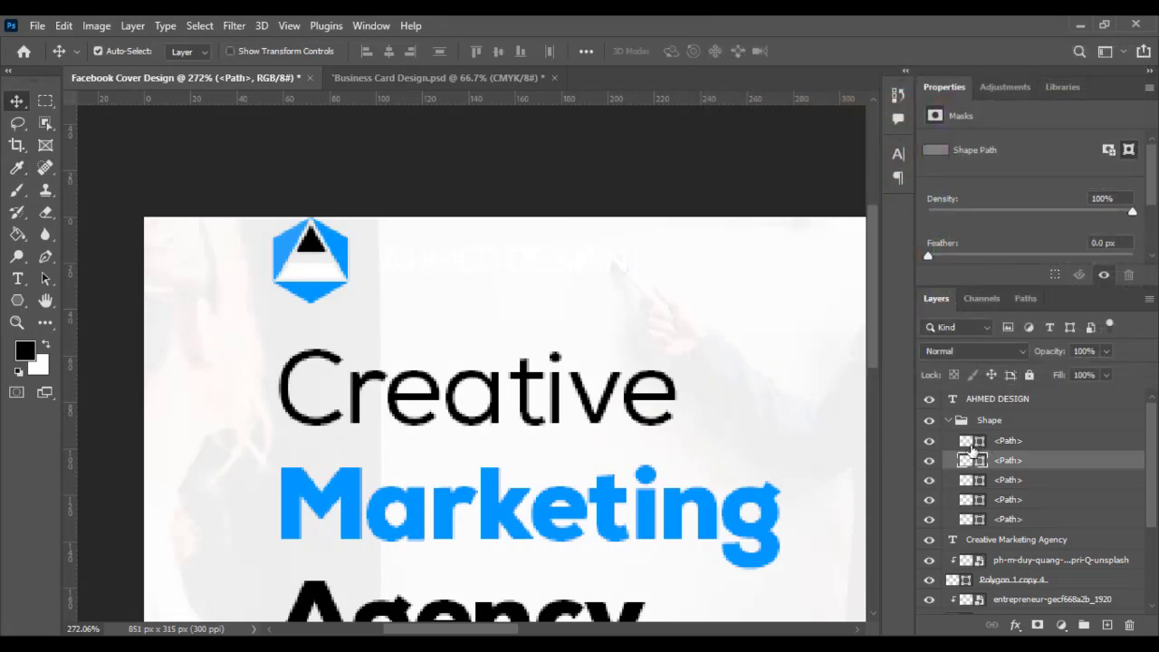
pyautogui.doubleClick(967, 442)
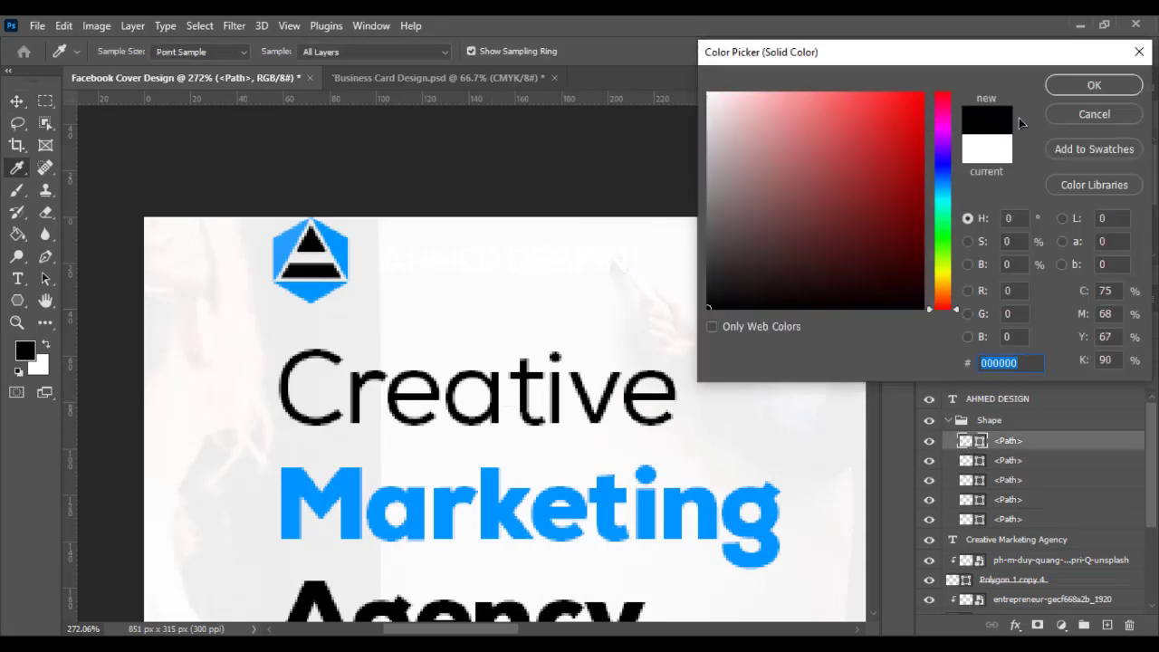
pyautogui.click(1093, 84)
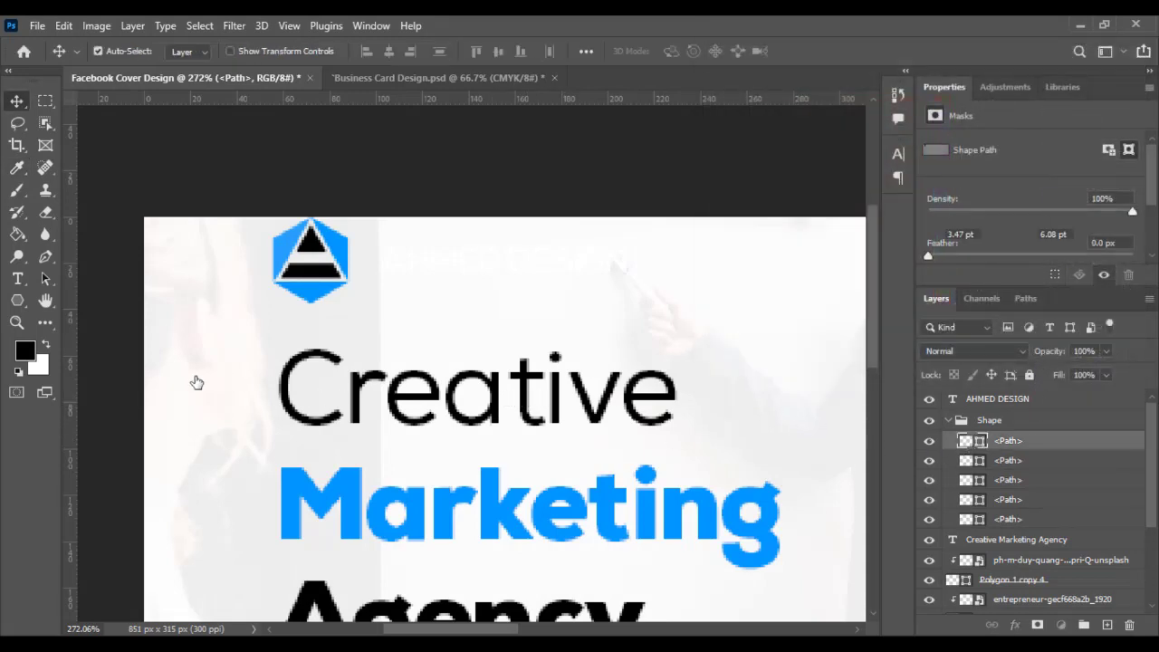
# Make the AHMED DESIGN text black, then select it together with the logo group.
pyautogui.click(17, 278)
pyautogui.moveTo(383, 256); pyautogui.dragTo(652, 254)
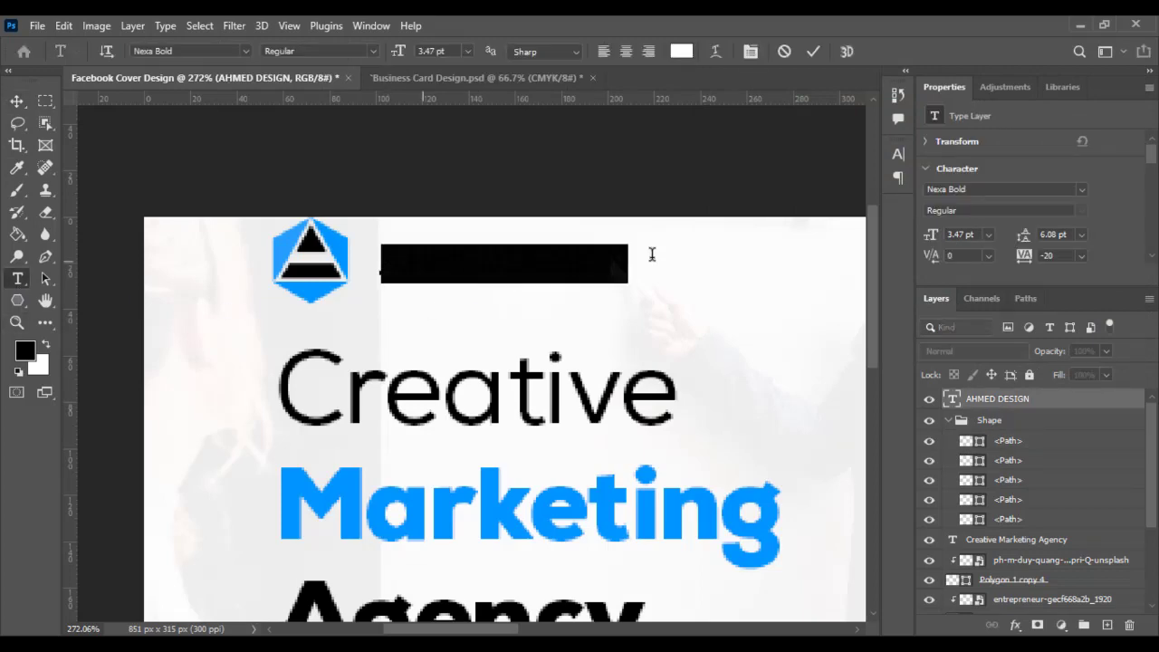
pyautogui.click(681, 51)
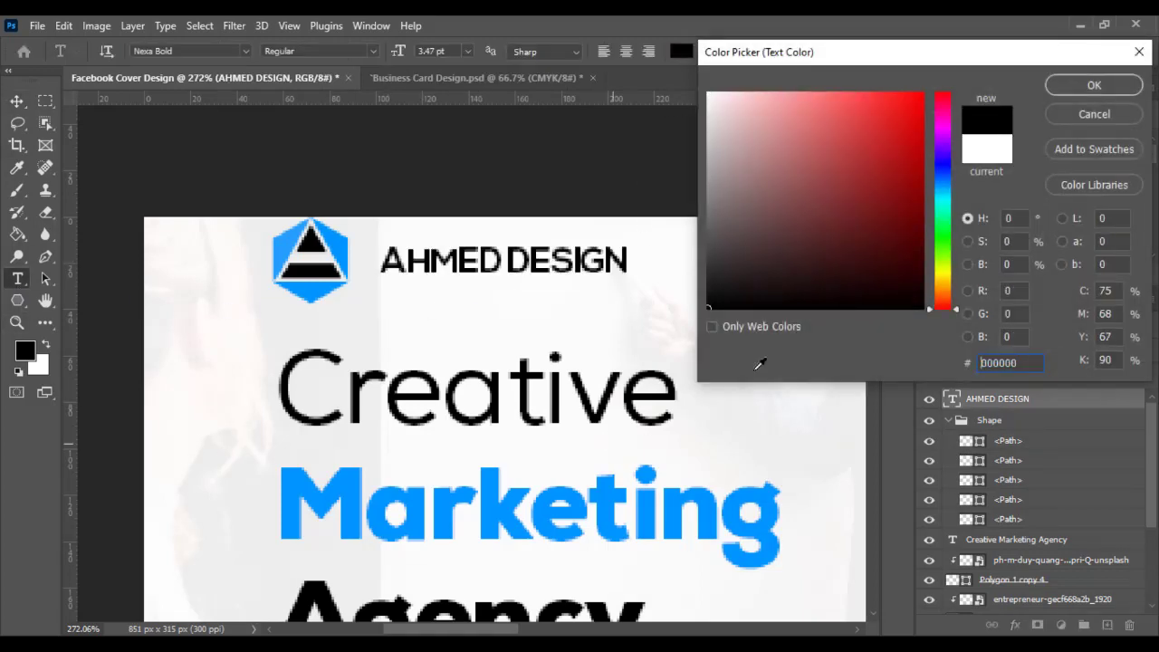
pyautogui.click(1094, 84)
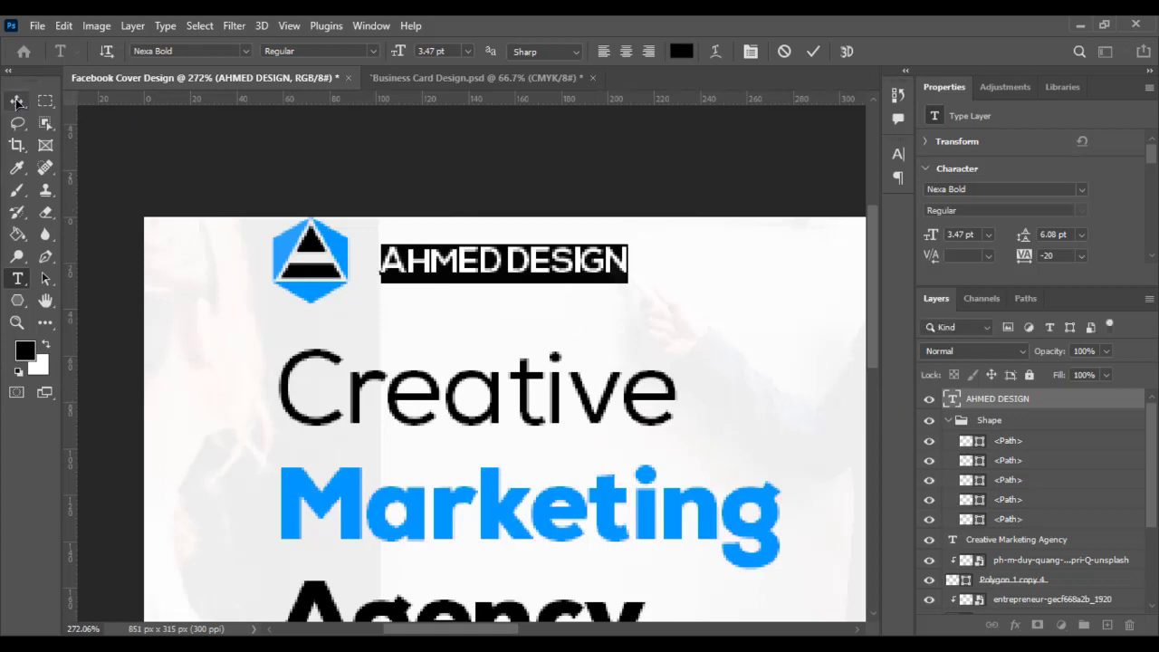
pyautogui.click(17, 101)
pyautogui.click(949, 420)
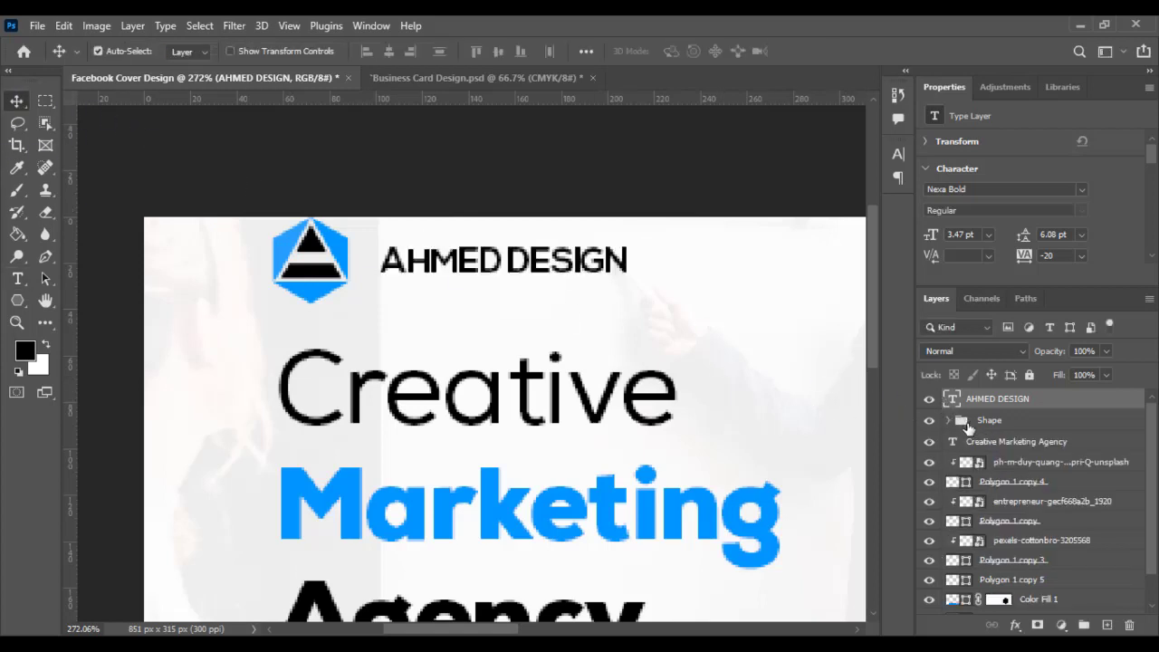
pyautogui.click(967, 423)
pyautogui.keyDown('ctrl'); pyautogui.click(960, 401); pyautogui.keyUp('ctrl')
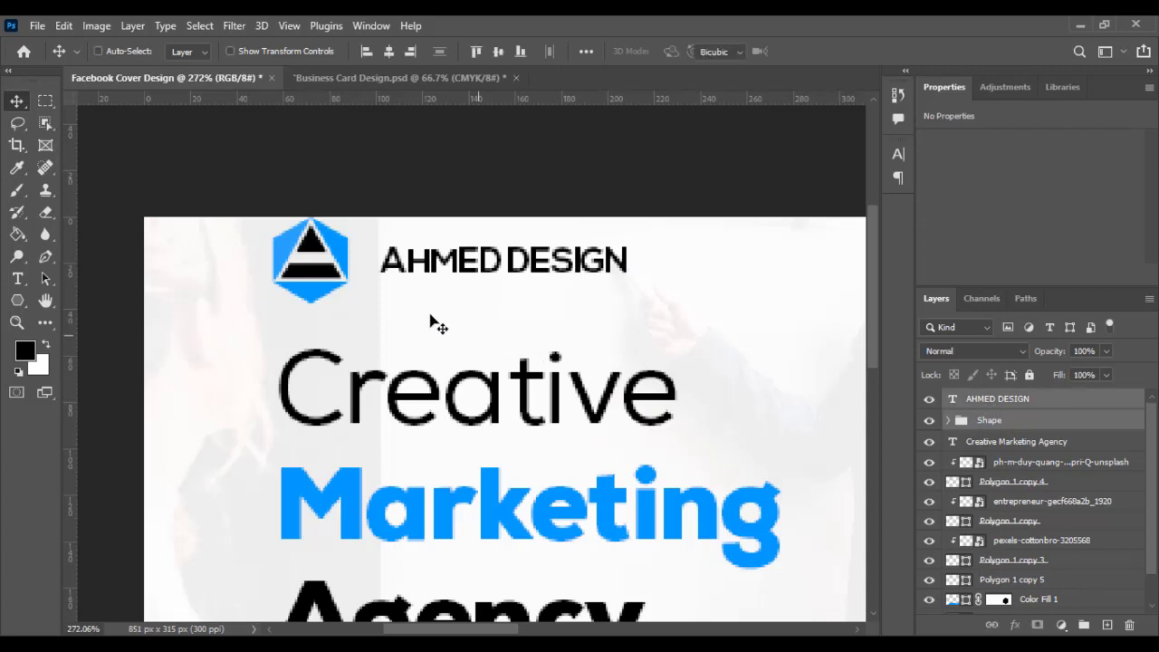
# Scale the logo and AHMED DESIGN name down together.
pyautogui.hotkey('ctrl', 't')
pyautogui.moveTo(623, 262)
pyautogui.mouseDown()
pyautogui.moveTo(497, 258)
pyautogui.moveTo(462, 294)
pyautogui.moveTo(523, 292)
pyautogui.mouseUp()
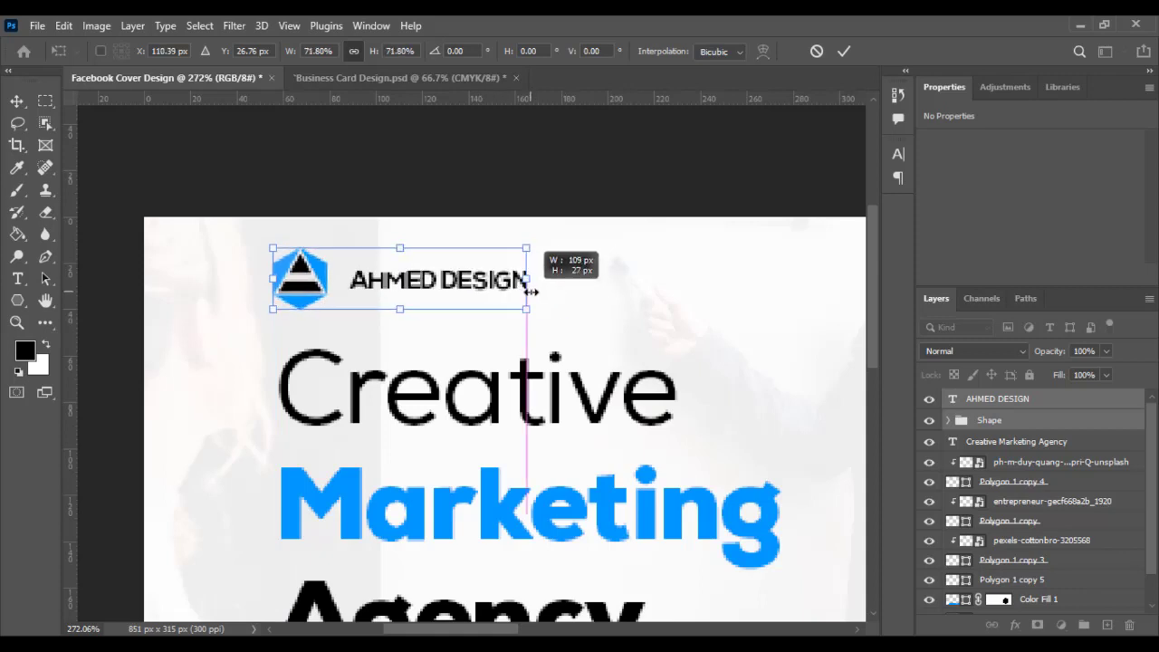
pyautogui.press('Return')
pyautogui.scroll(-2, 523, 293)
pyautogui.scroll(-2, 530, 321)
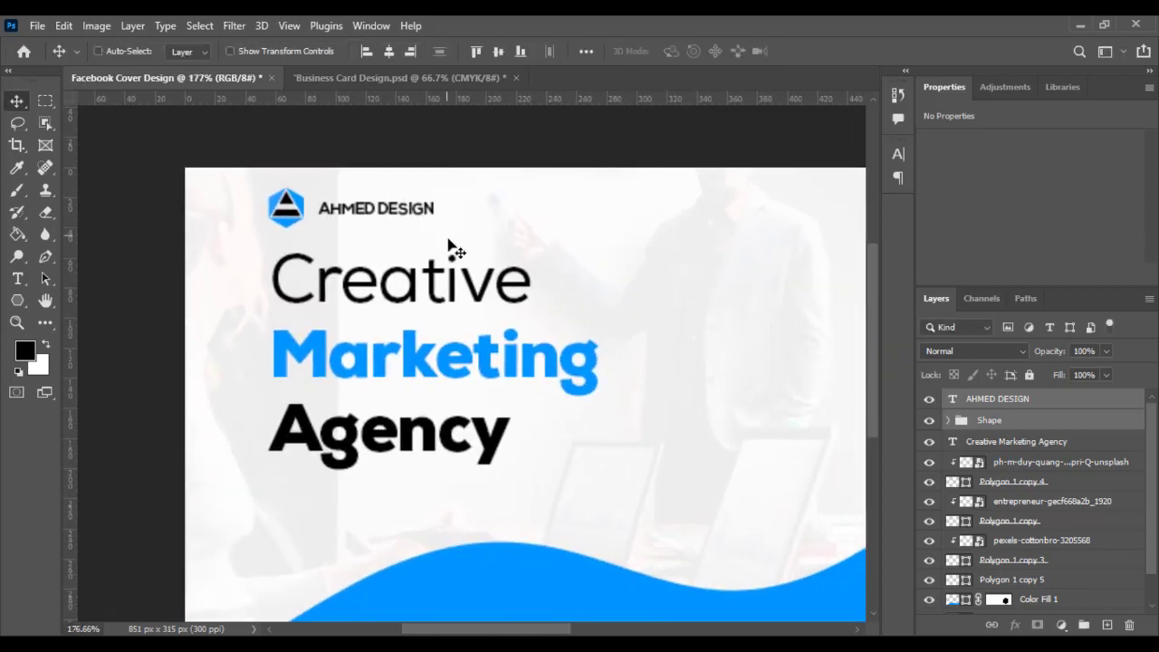
pyautogui.hotkey('ctrl', 't')
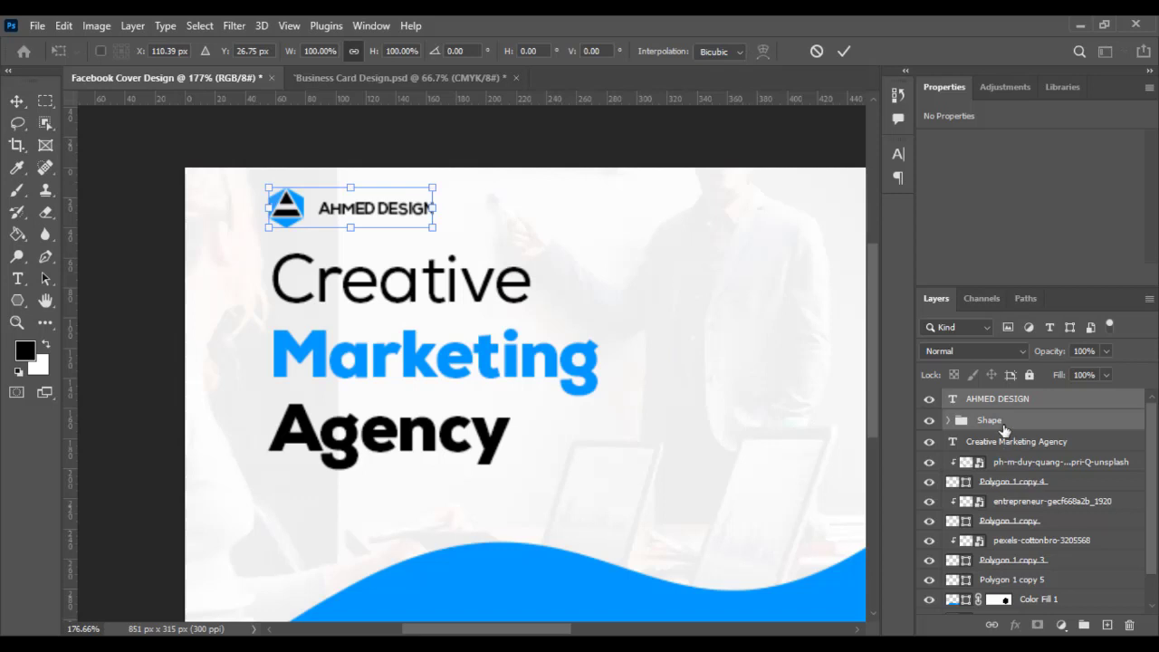
pyautogui.press('Return')
# Move the logo, name and heading together slightly down and to the right.
pyautogui.click(1003, 422)
pyautogui.keyDown('shift'); pyautogui.click(1003, 416); pyautogui.keyUp('shift')
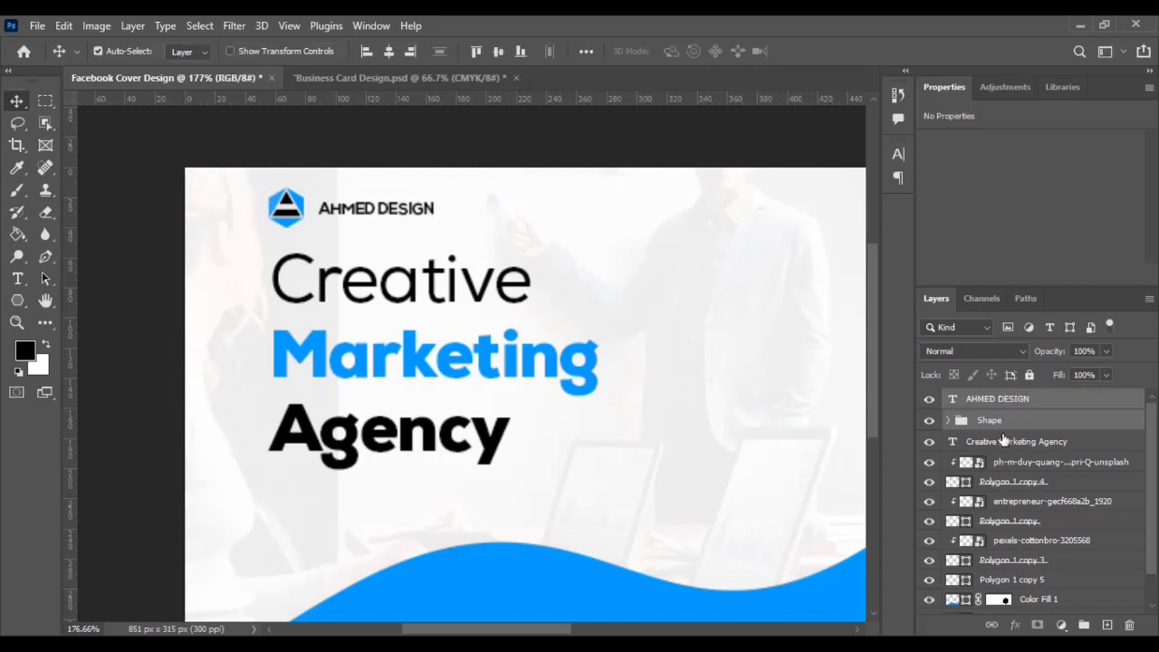
pyautogui.keyDown('shift'); pyautogui.click(1008, 442); pyautogui.keyUp('shift')
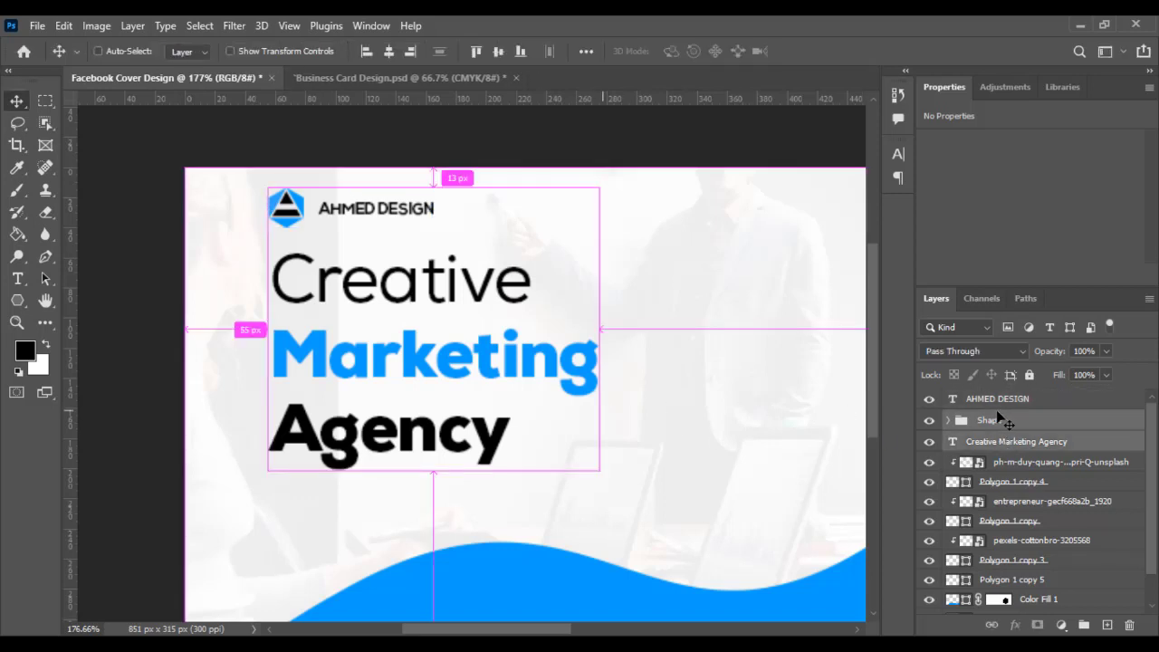
pyautogui.keyDown('shift'); pyautogui.click(999, 402); pyautogui.keyUp('shift')
pyautogui.hotkey('ctrl', 't')
pyautogui.moveTo(385, 329)
pyautogui.mouseDown()
pyautogui.moveTo(404, 358)
pyautogui.moveTo(387, 361)
pyautogui.mouseUp()
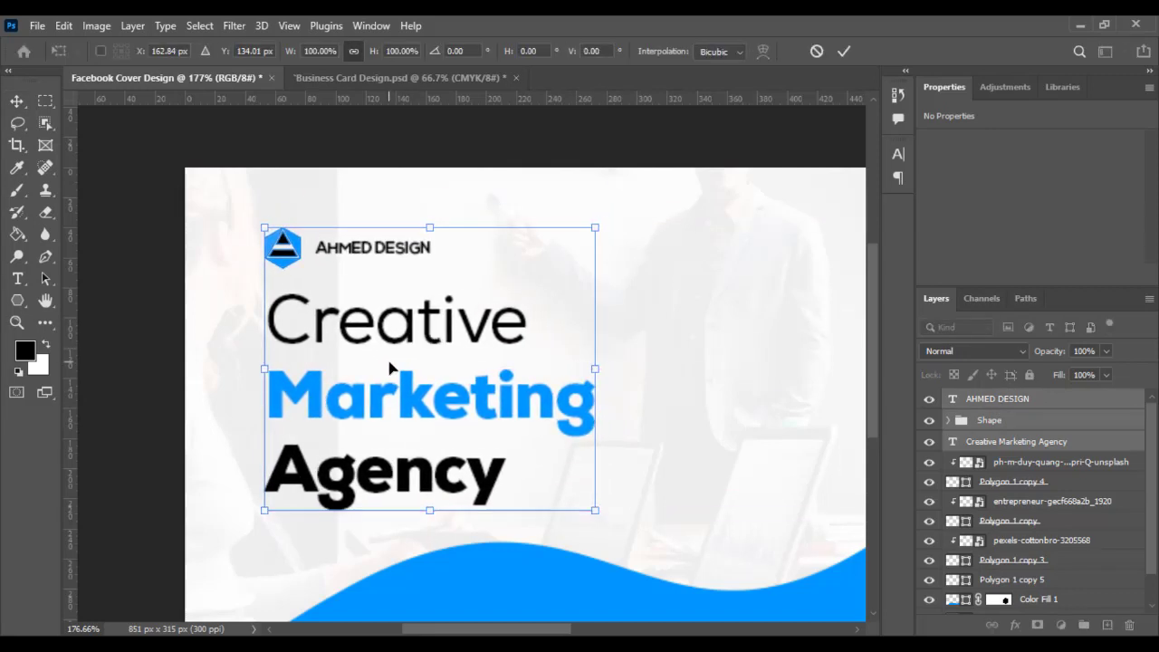
pyautogui.press('Return')
pyautogui.keyDown('alt'); pyautogui.scroll(-5, 394, 396); pyautogui.keyUp('alt')
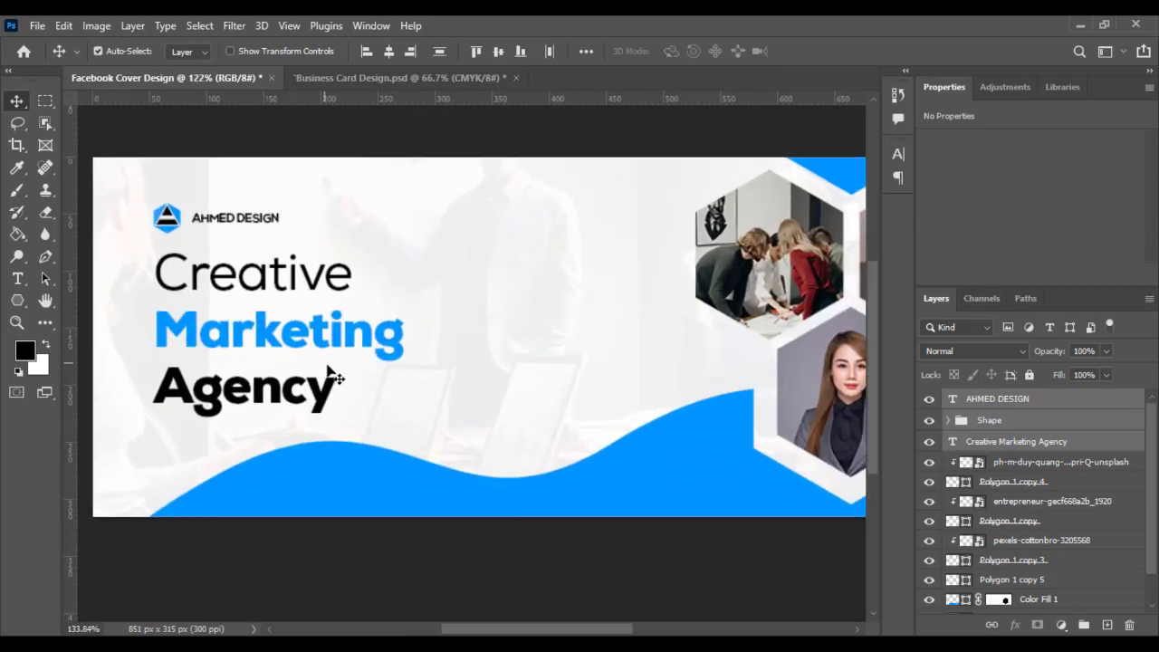
pyautogui.keyDown('alt'); pyautogui.scroll(3, 336, 378); pyautogui.keyUp('alt')
pyautogui.keyDown('alt'); pyautogui.scroll(-2, 396, 383); pyautogui.keyUp('alt')
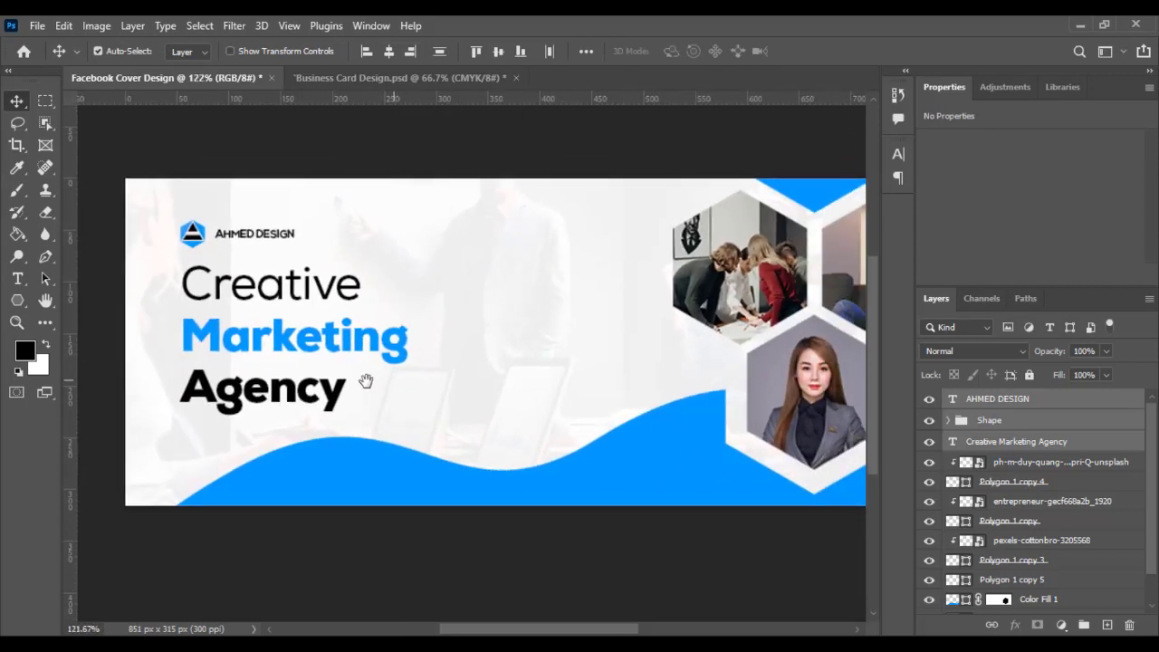
# Move the website URL text down onto the blue wave.
pyautogui.moveTo(396, 387); pyautogui.dragTo(389, 374)
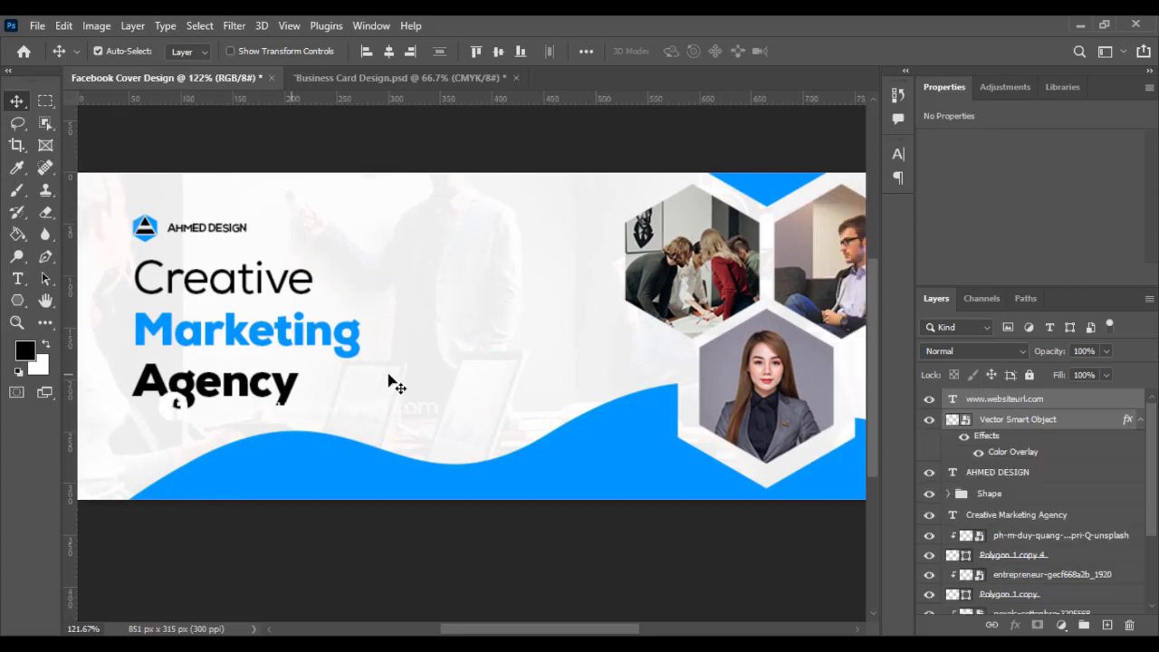
pyautogui.hotkey('ctrl', 't')
pyautogui.moveTo(351, 414); pyautogui.dragTo(380, 453)
pyautogui.press('Return')
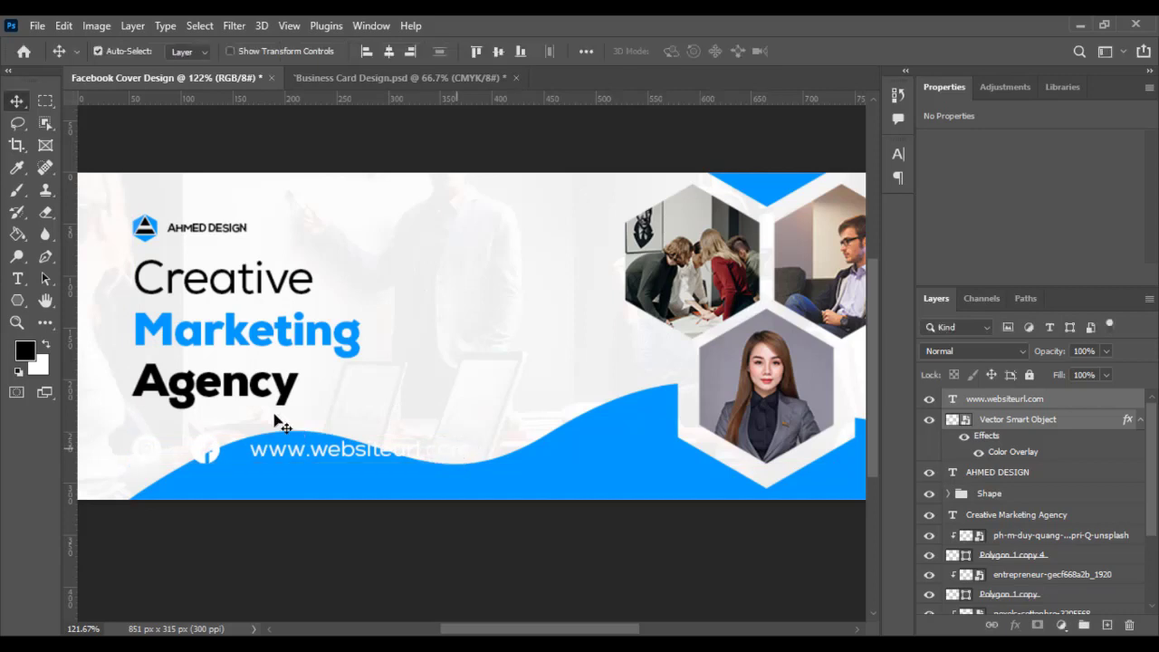
# Make the website URL text black and give the social icons a black (000000) colour overlay.
pyautogui.moveTo(391, 449); pyautogui.dragTo(471, 450)
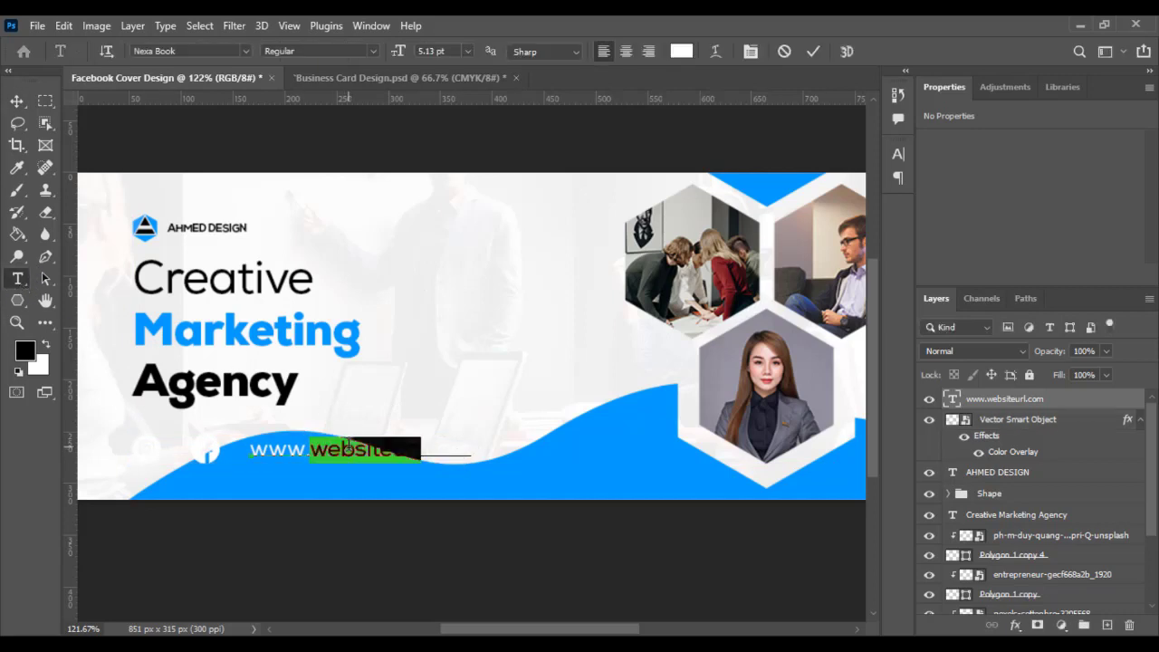
pyautogui.click(681, 51)
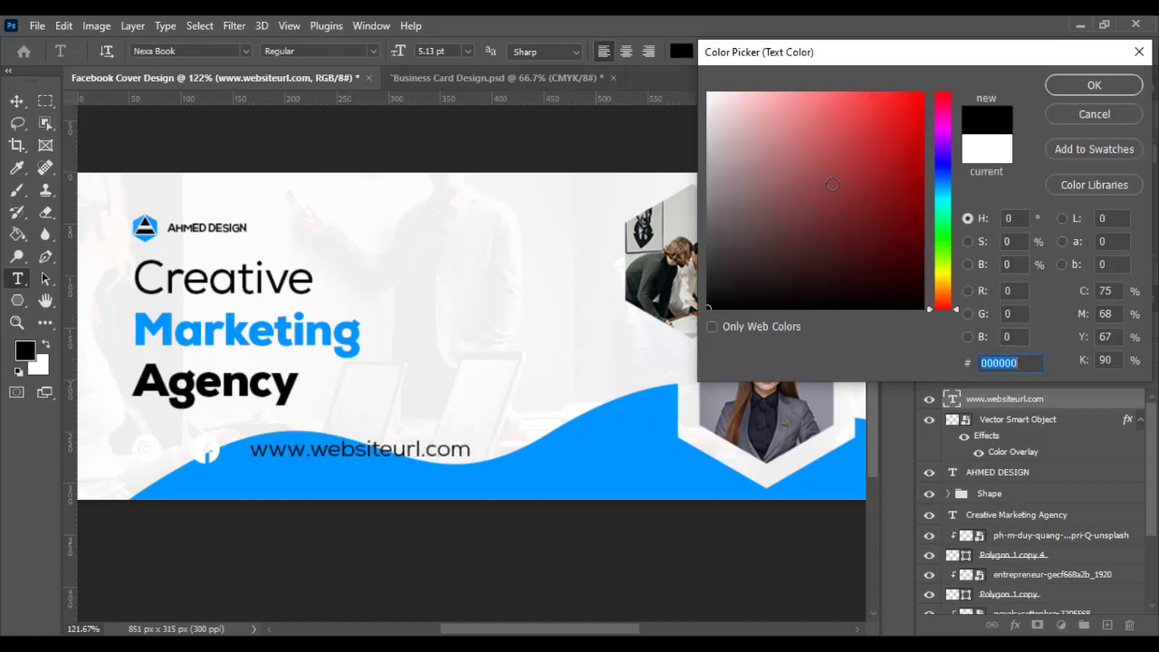
pyautogui.click(1094, 84)
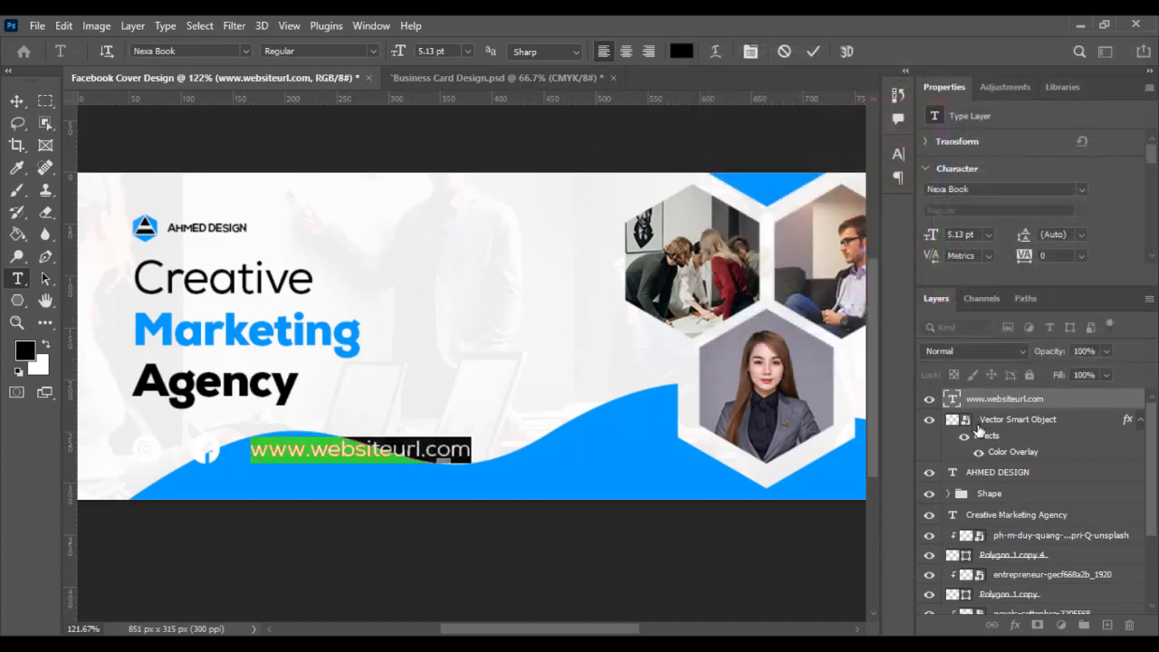
pyautogui.click(997, 456)
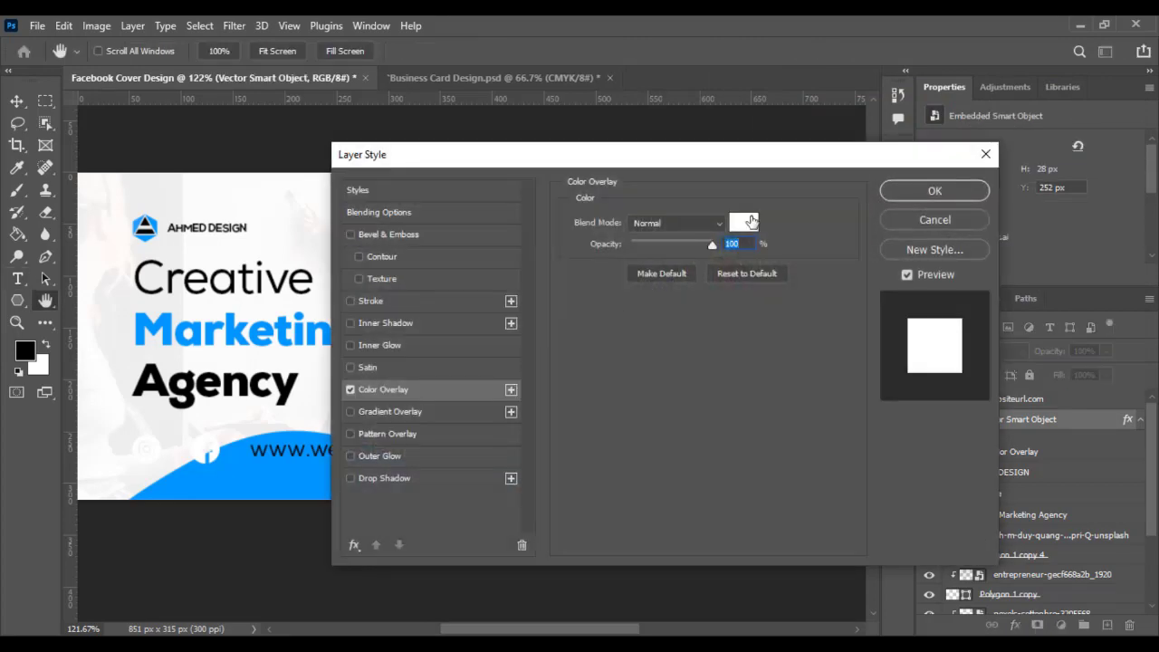
pyautogui.click(744, 222)
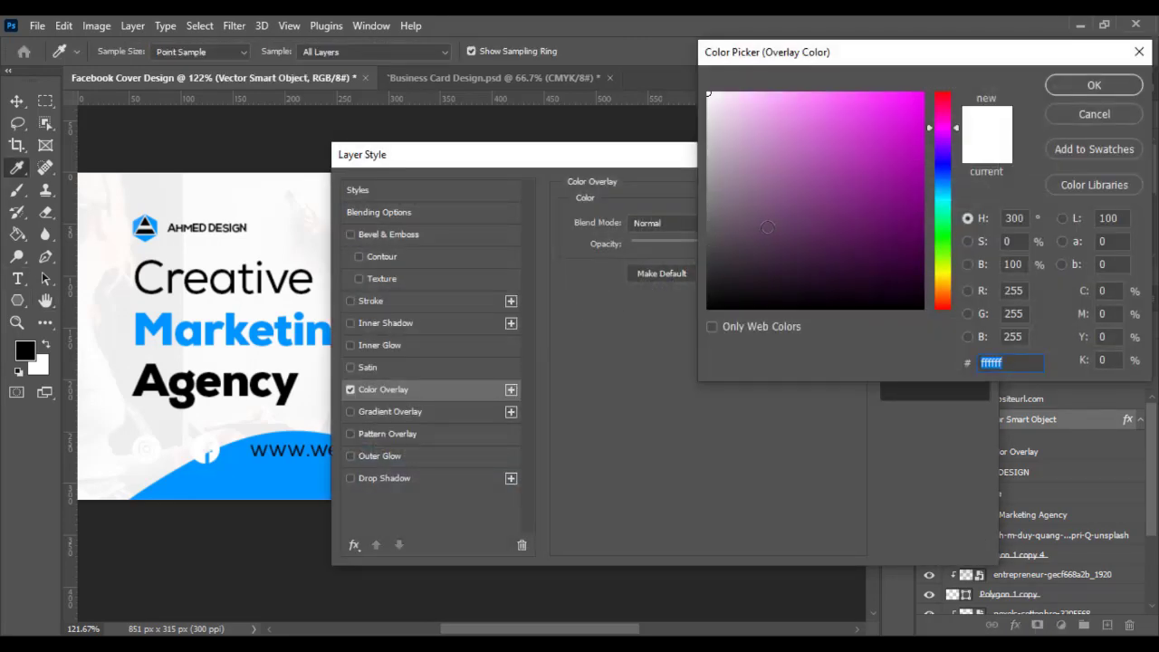
pyautogui.write('000000')
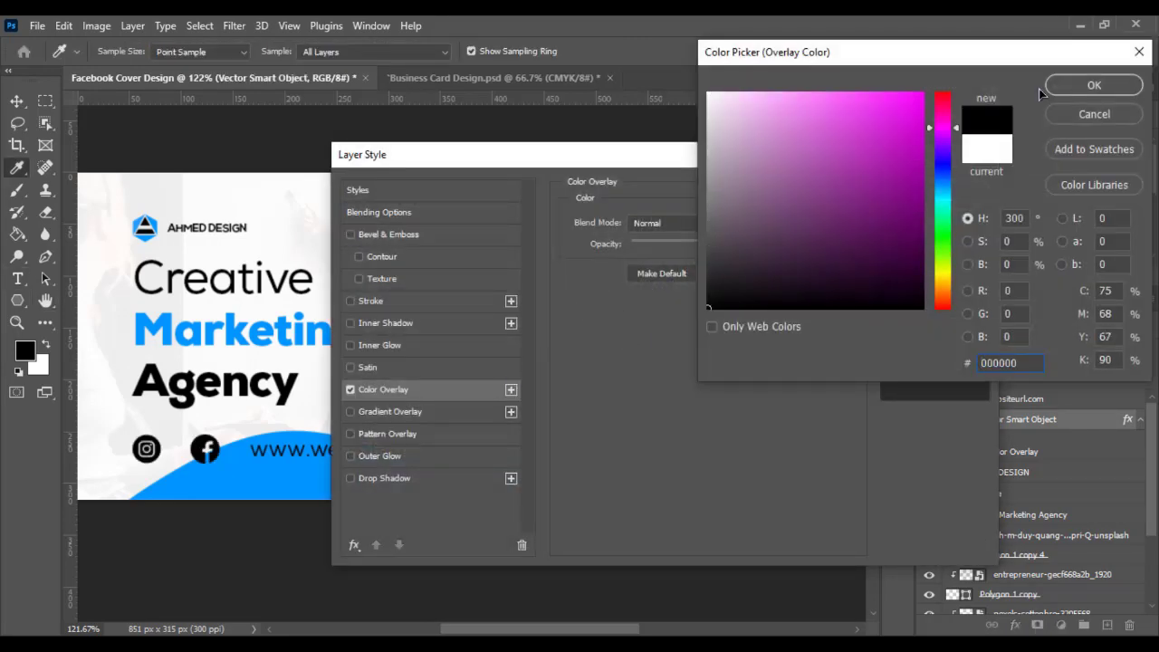
pyautogui.click(1091, 85)
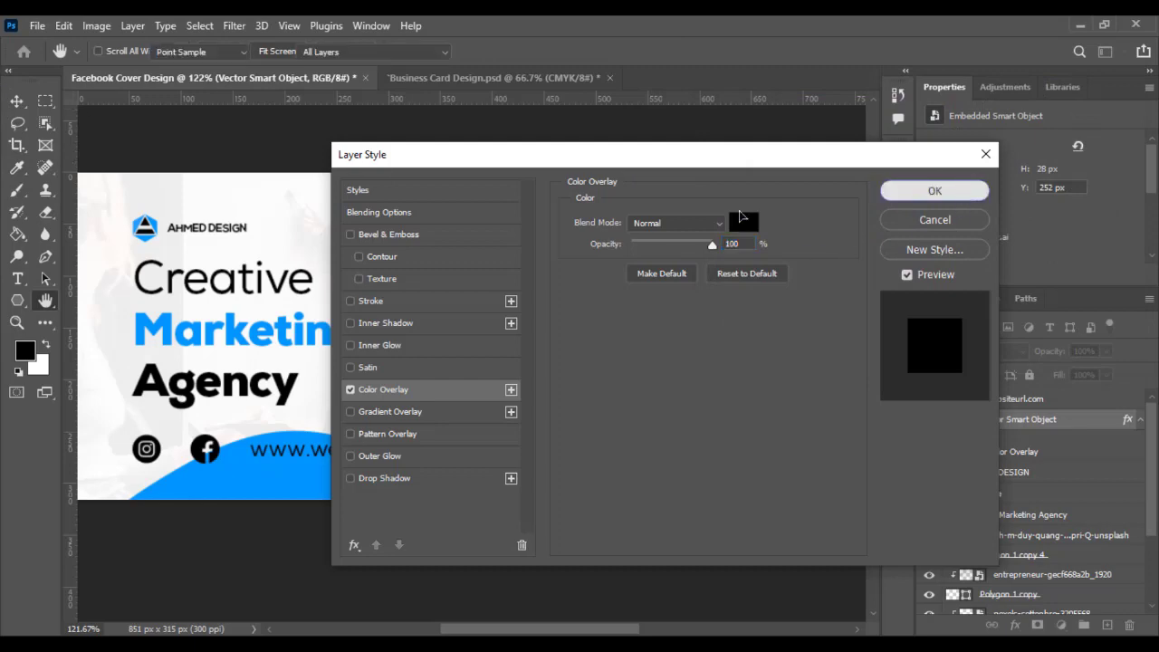
pyautogui.click(935, 190)
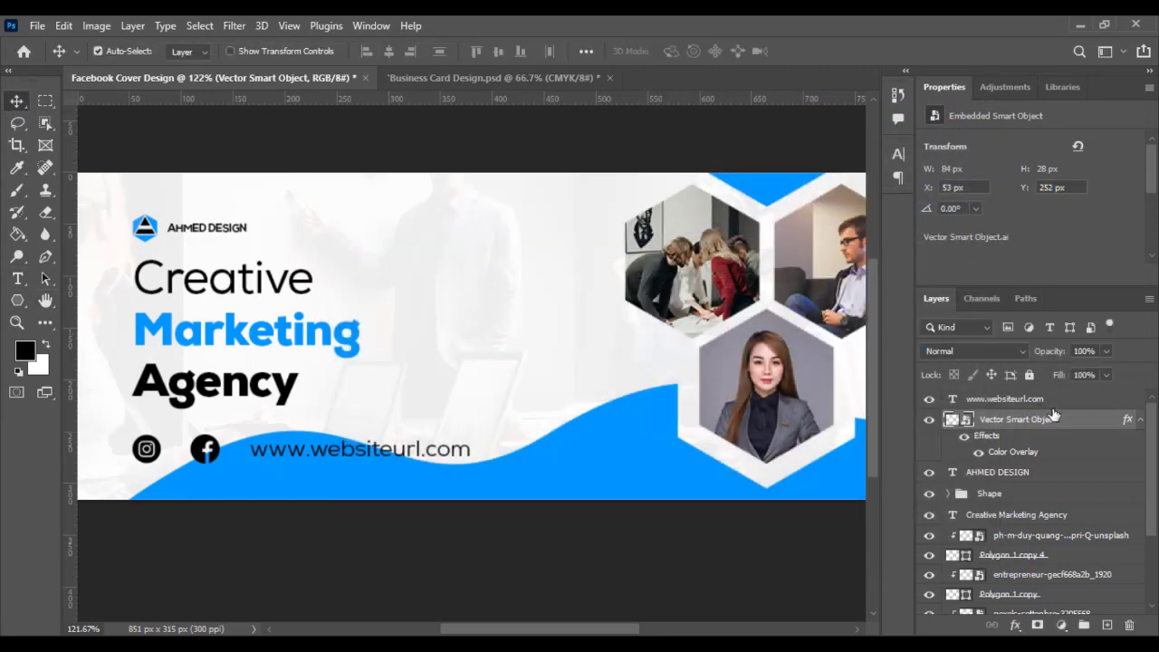
# Shrink the social icons and website URL together.
pyautogui.keyDown('ctrl'); pyautogui.click(1041, 401); pyautogui.keyUp('ctrl')
pyautogui.hotkey('ctrl', 't')
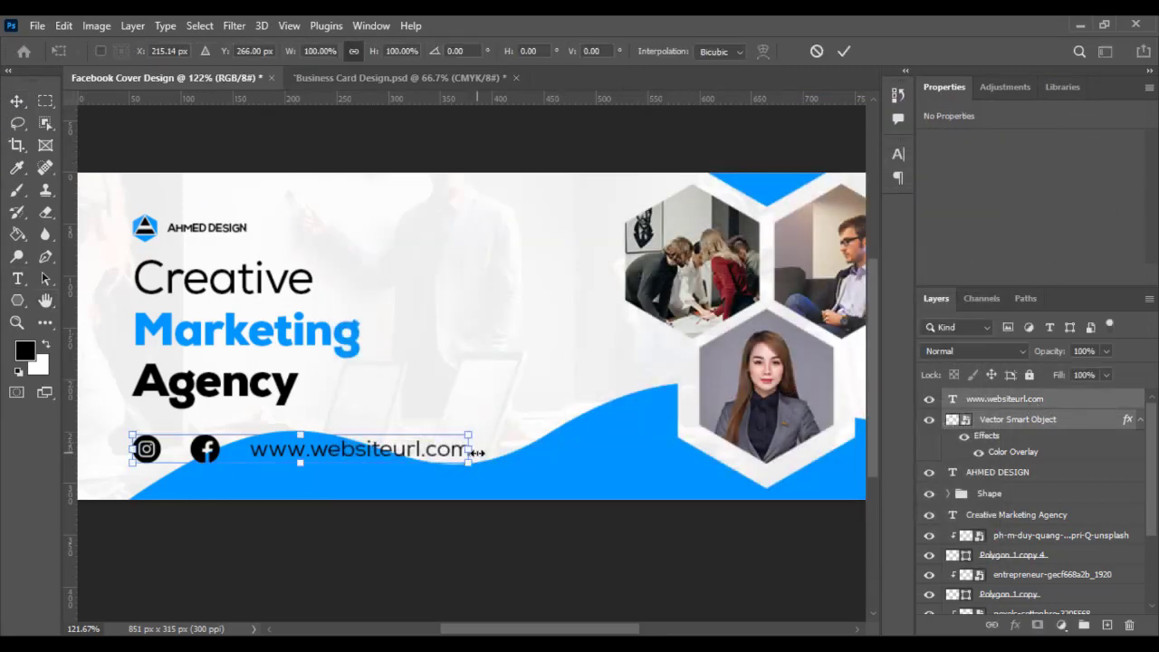
pyautogui.moveTo(487, 449); pyautogui.dragTo(328, 440)
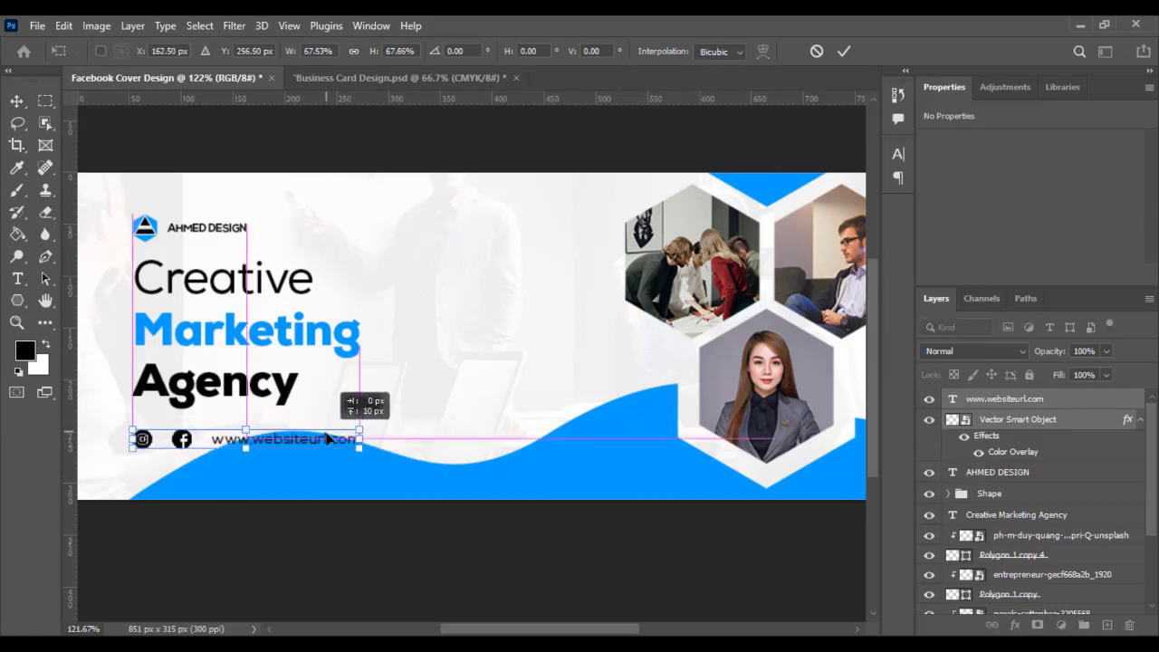
pyautogui.press('Return')
# Change the social icons' colour overlay to the wave's blue and fit the banner in view.
pyautogui.scroll(1, 108, 452)
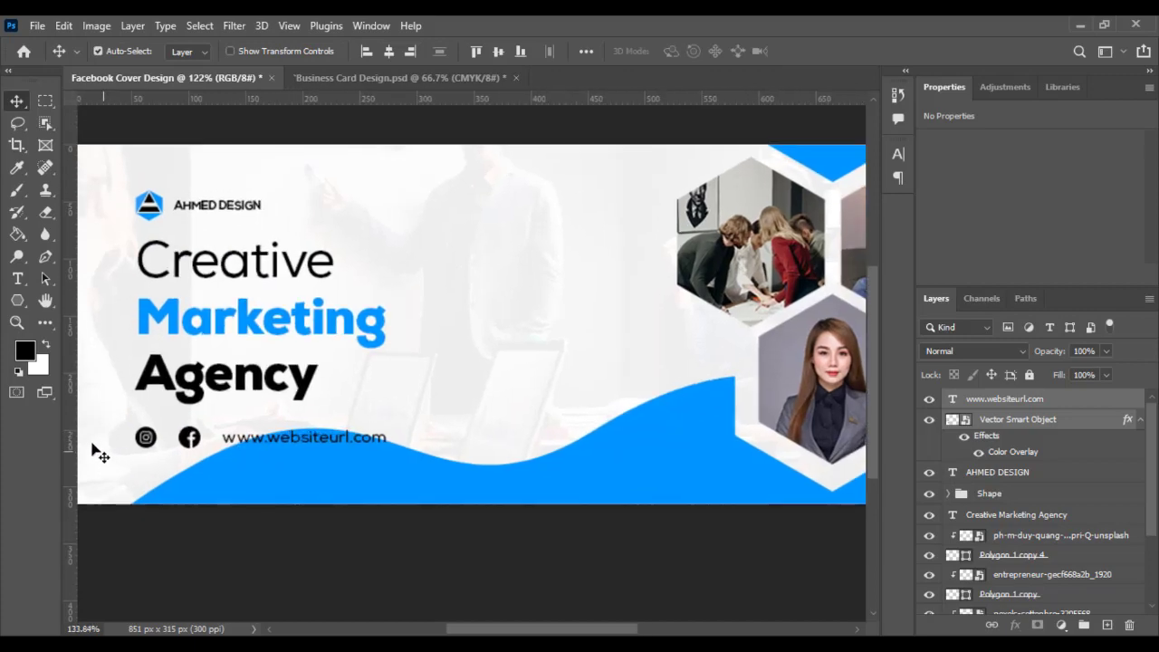
pyautogui.scroll(1, 107, 452)
pyautogui.click(1018, 462)
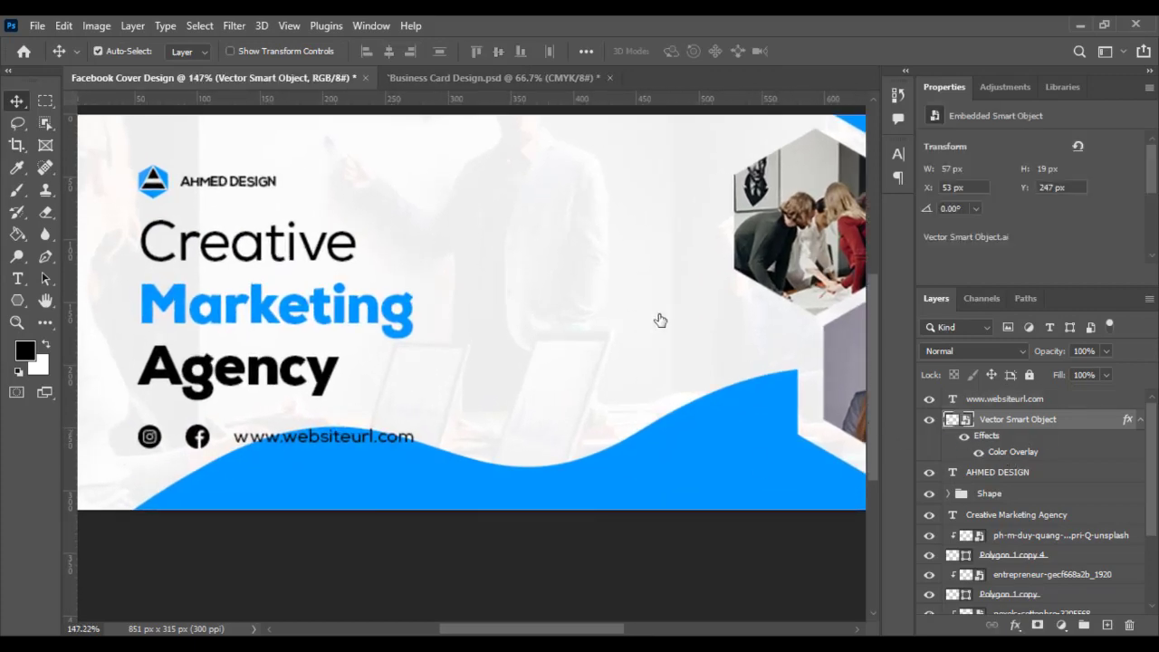
pyautogui.doubleClick(1012, 451)
pyautogui.click(741, 221)
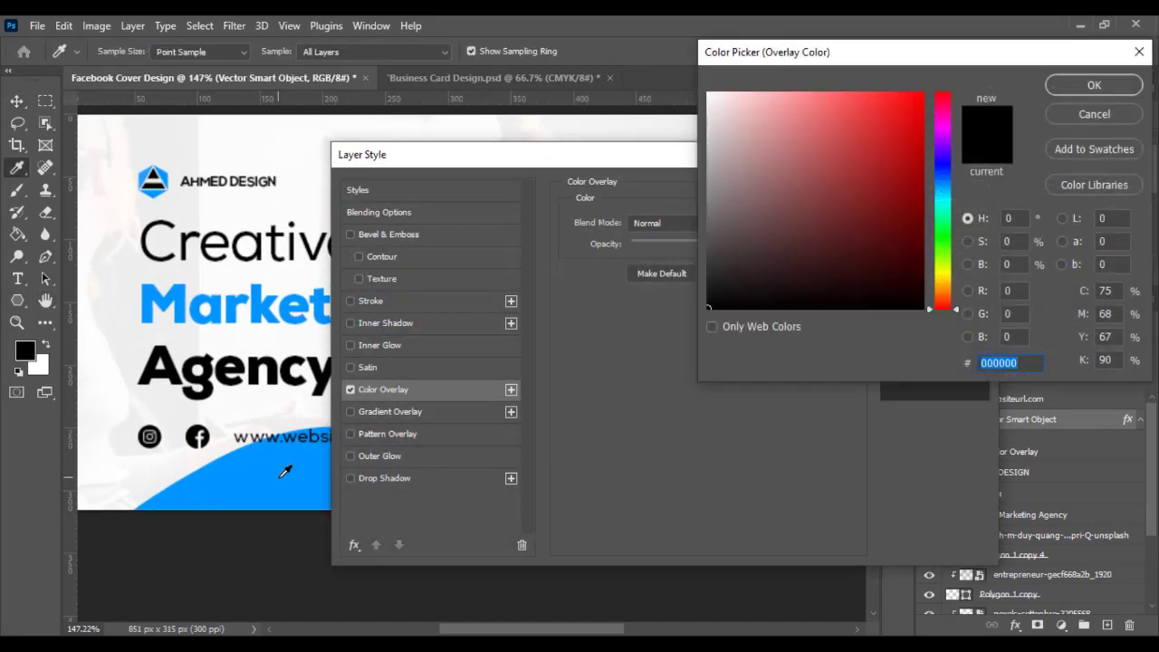
pyautogui.click(282, 476)
pyautogui.click(1093, 84)
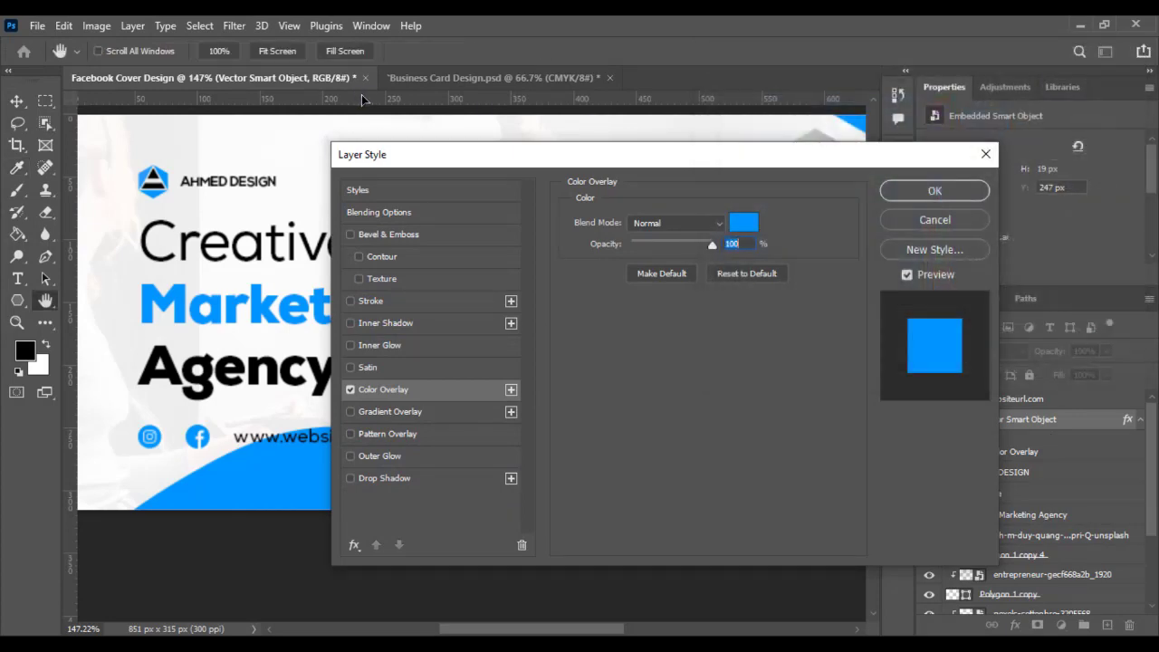
pyautogui.click(935, 190)
pyautogui.press('v')
pyautogui.hotkey('ctrl', '0')
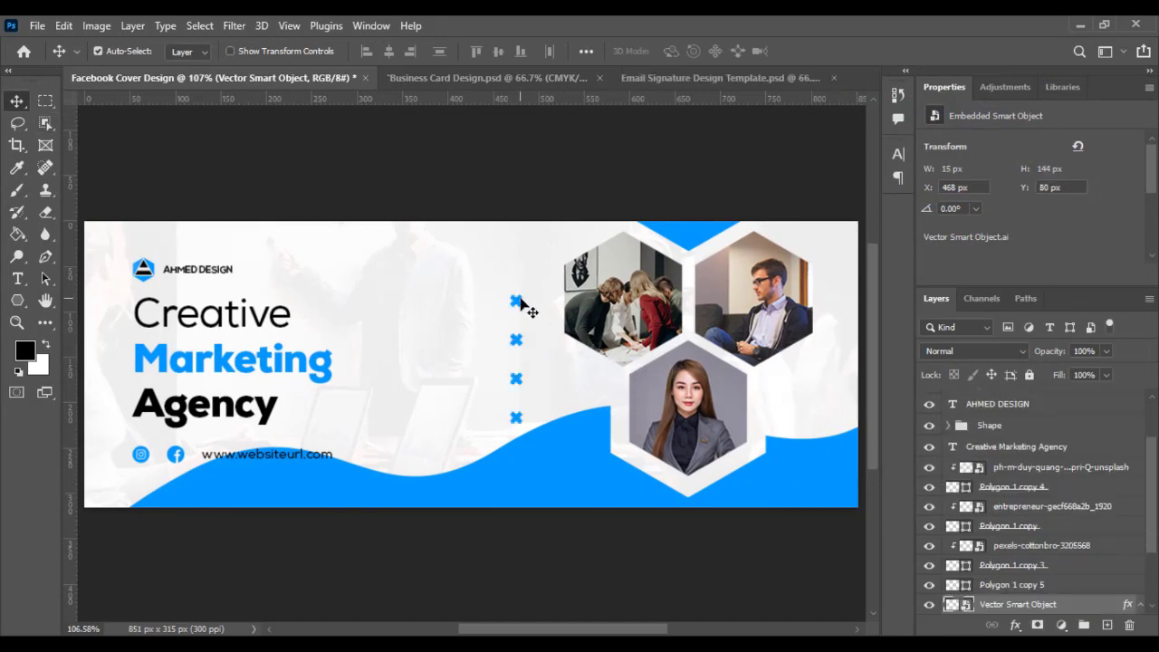
# Raise the blue X marks and narrow the white dot row into the bottom-right corner.
pyautogui.moveTo(522, 305); pyautogui.dragTo(537, 277)
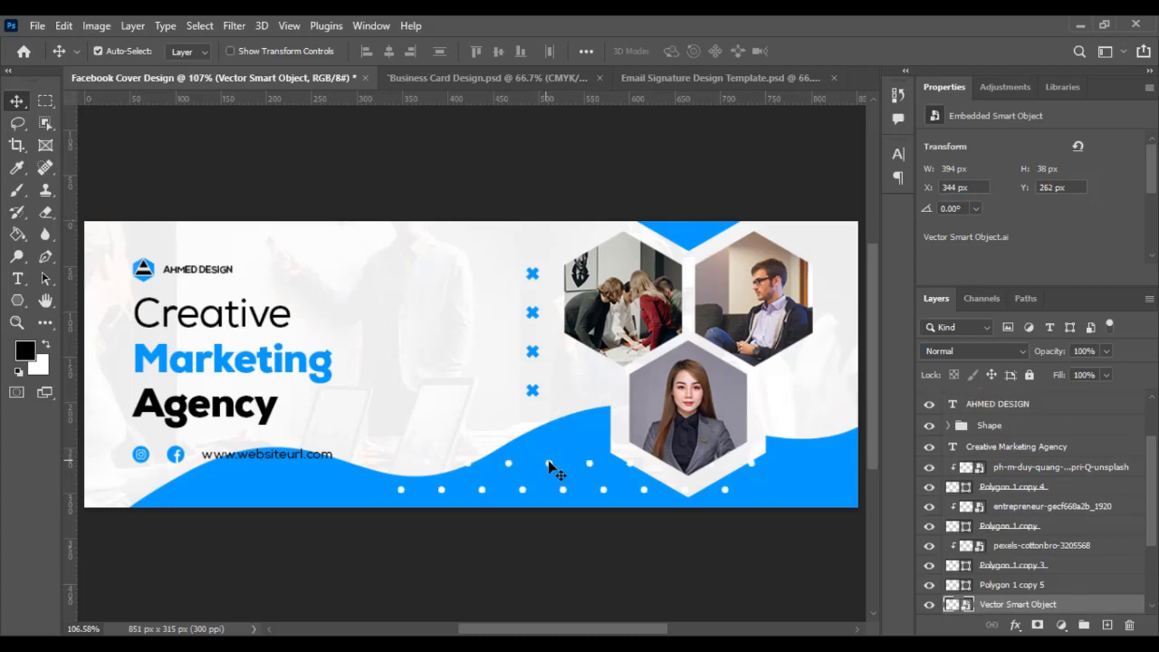
pyautogui.moveTo(547, 466); pyautogui.dragTo(675, 466)
pyautogui.hotkey('ctrl', 't')
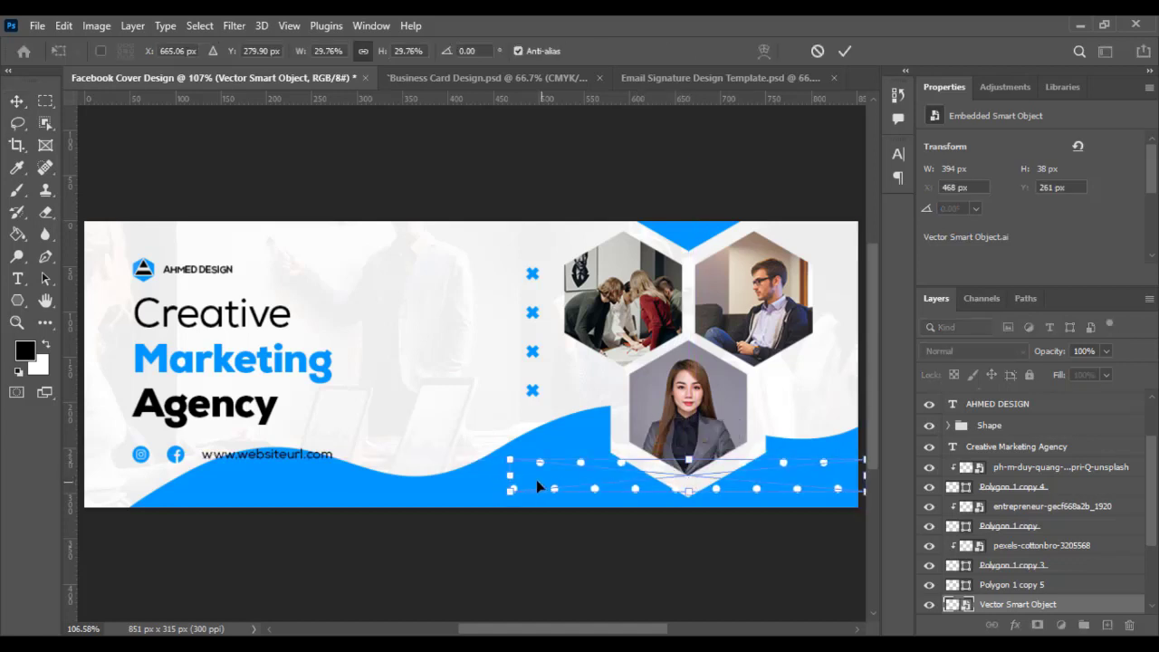
pyautogui.moveTo(509, 474); pyautogui.dragTo(630, 475)
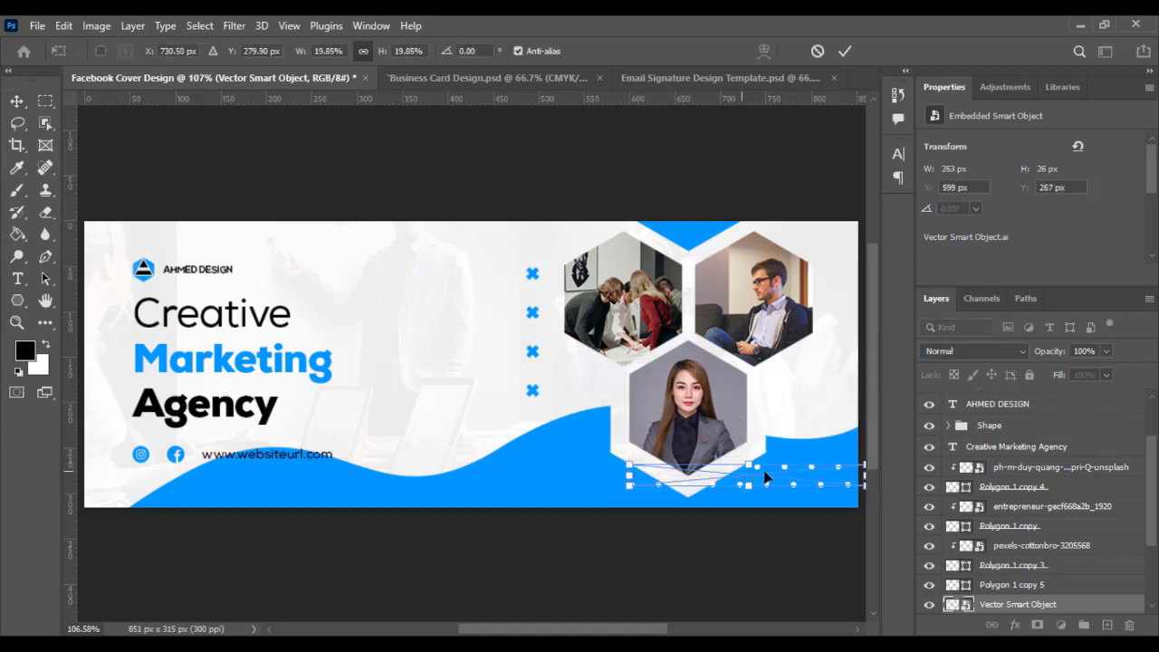
pyautogui.moveTo(765, 477)
pyautogui.mouseDown()
pyautogui.moveTo(871, 473)
pyautogui.moveTo(856, 484)
pyautogui.moveTo(857, 473)
pyautogui.mouseUp()
pyautogui.moveTo(750, 480); pyautogui.dragTo(769, 481)
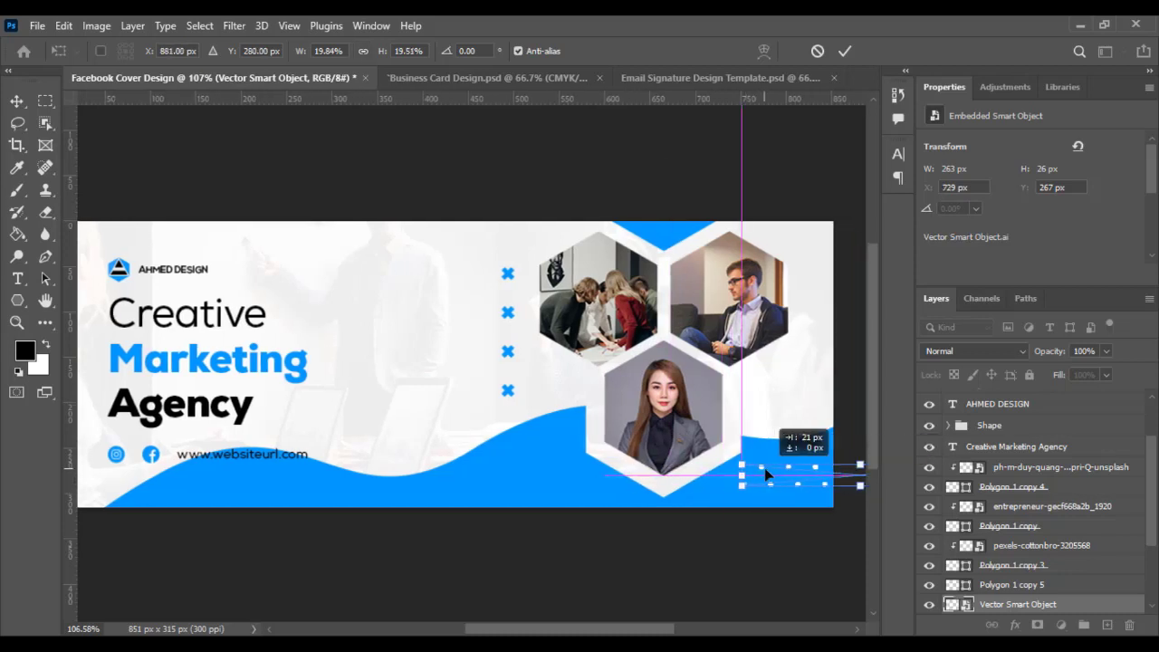
pyautogui.press('Return')
# Scale the QR code to about 43% and place it beside the headline.
pyautogui.scroll(-2, 692, 482)
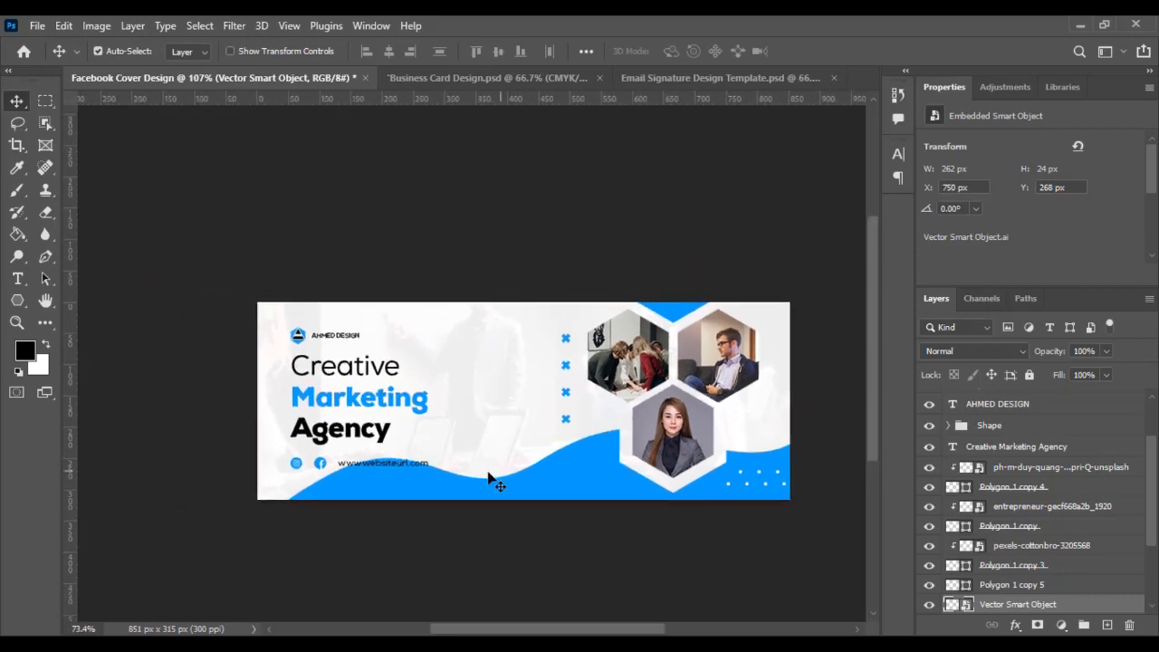
pyautogui.scroll(2, 489, 478)
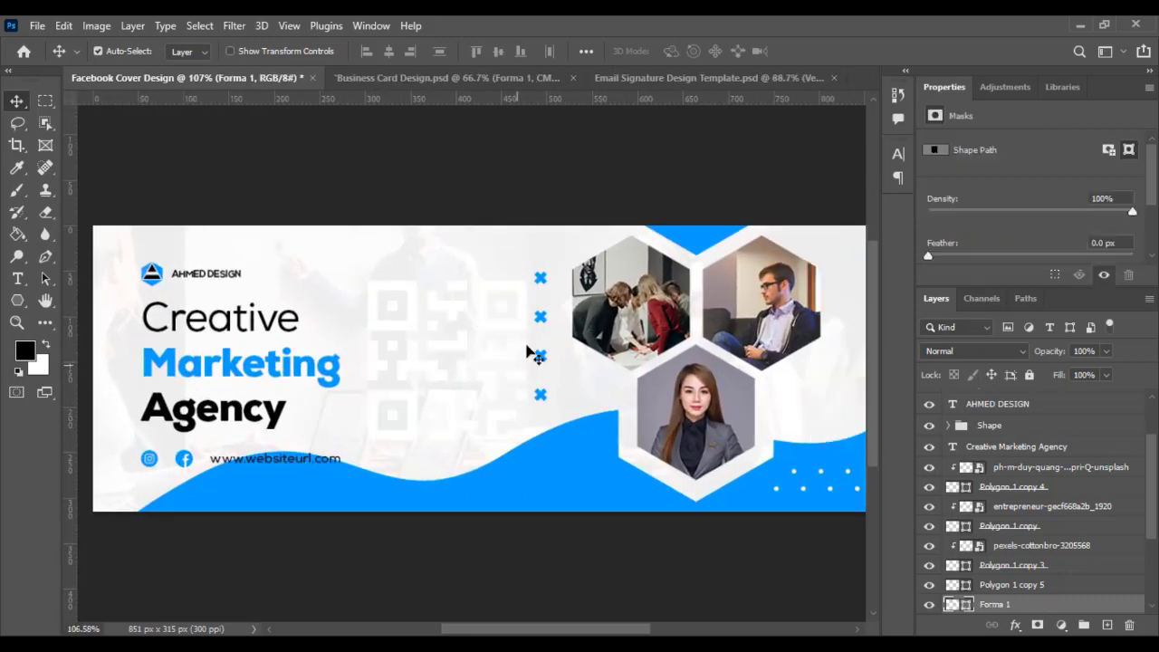
pyautogui.moveTo(530, 281); pyautogui.dragTo(483, 328)
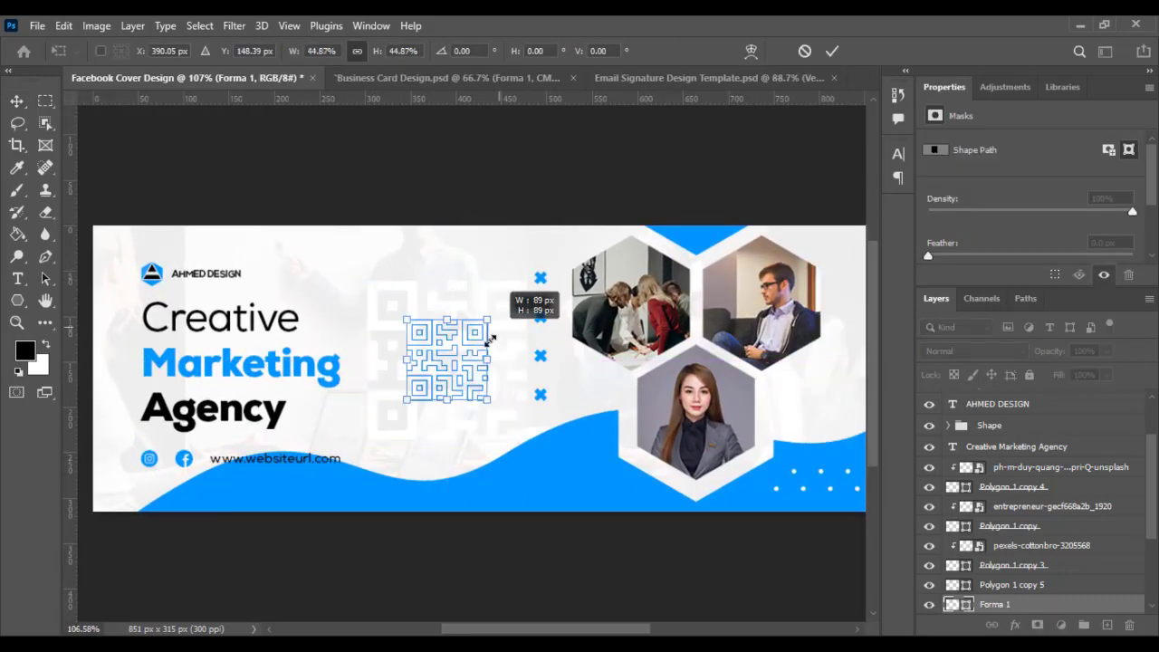
pyautogui.moveTo(445, 367); pyautogui.dragTo(446, 441)
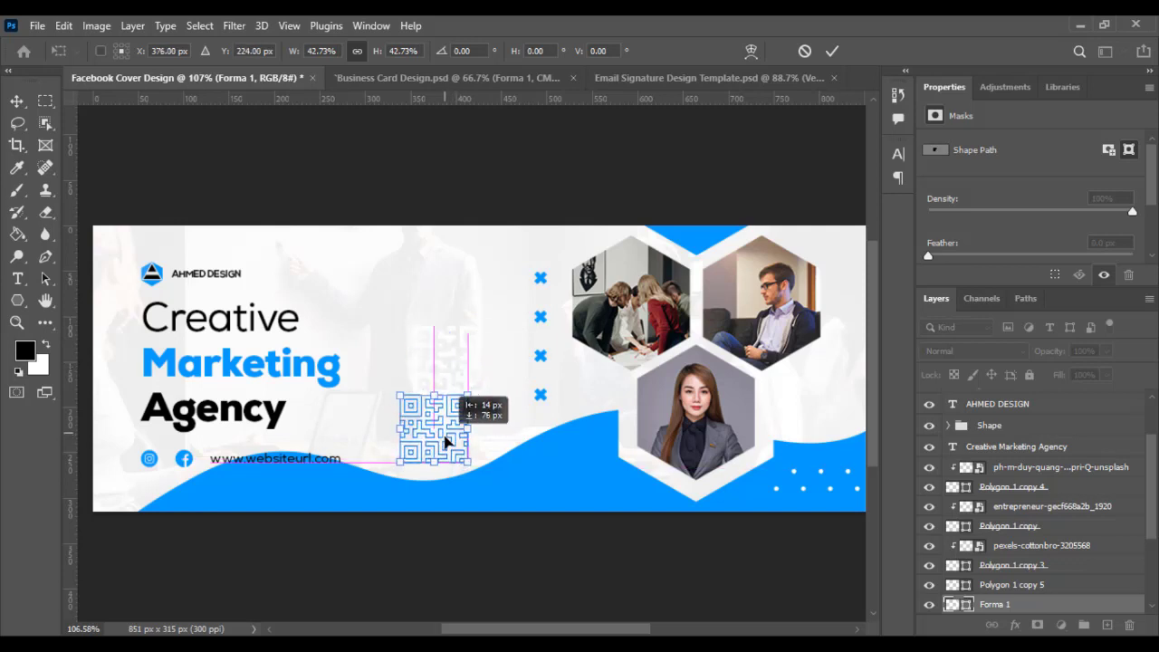
pyautogui.press('Return')
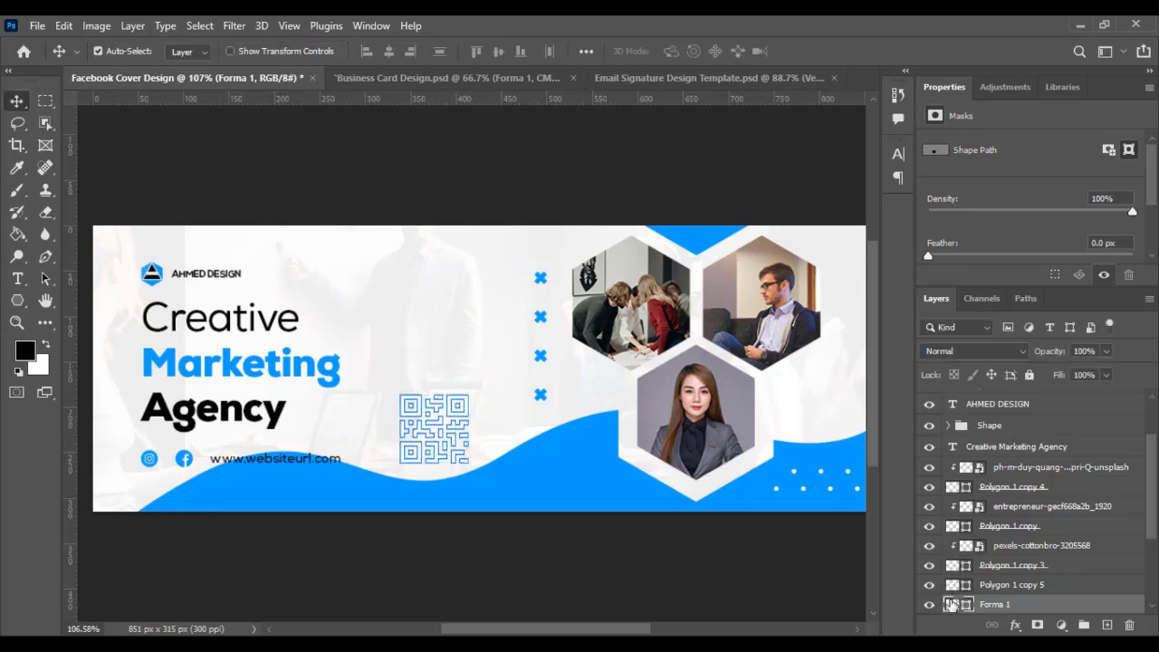
# Set the QR code's fill colour to dark grey #212121.
pyautogui.doubleClick(951, 605)
pyautogui.click(581, 512)
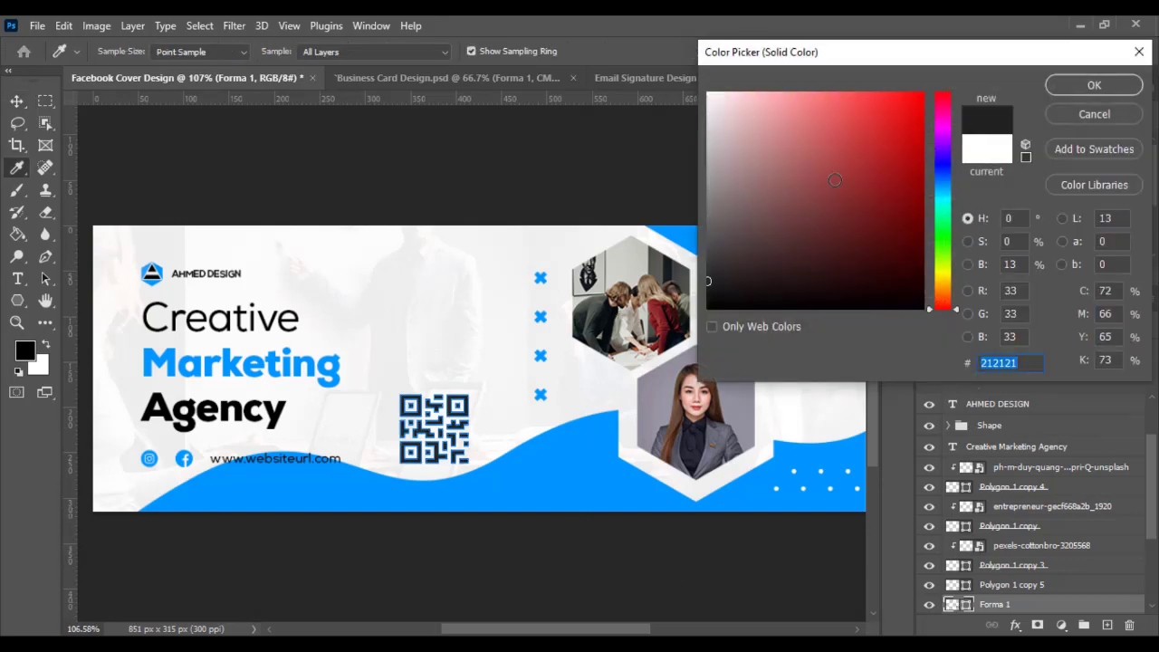
pyautogui.click(1082, 89)
pyautogui.click(467, 561)
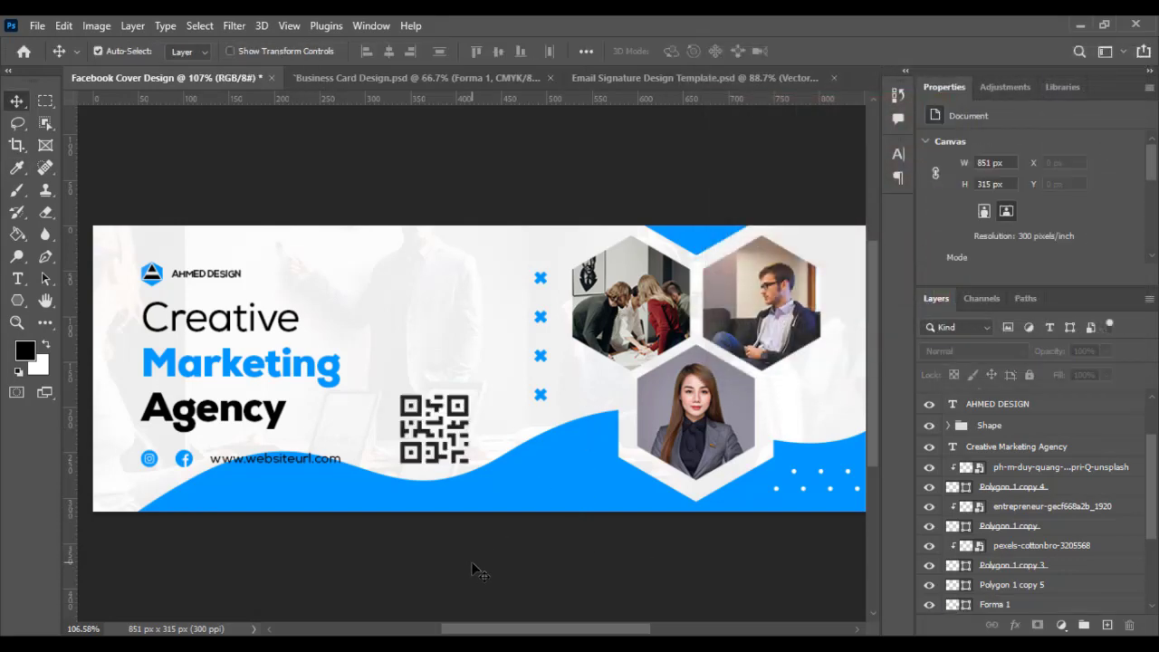
pyautogui.scroll(-1, 473, 560)
# Duplicate the dot row, rotate the copy 90°, and place it near the top centre.
pyautogui.scroll(1, 491, 548)
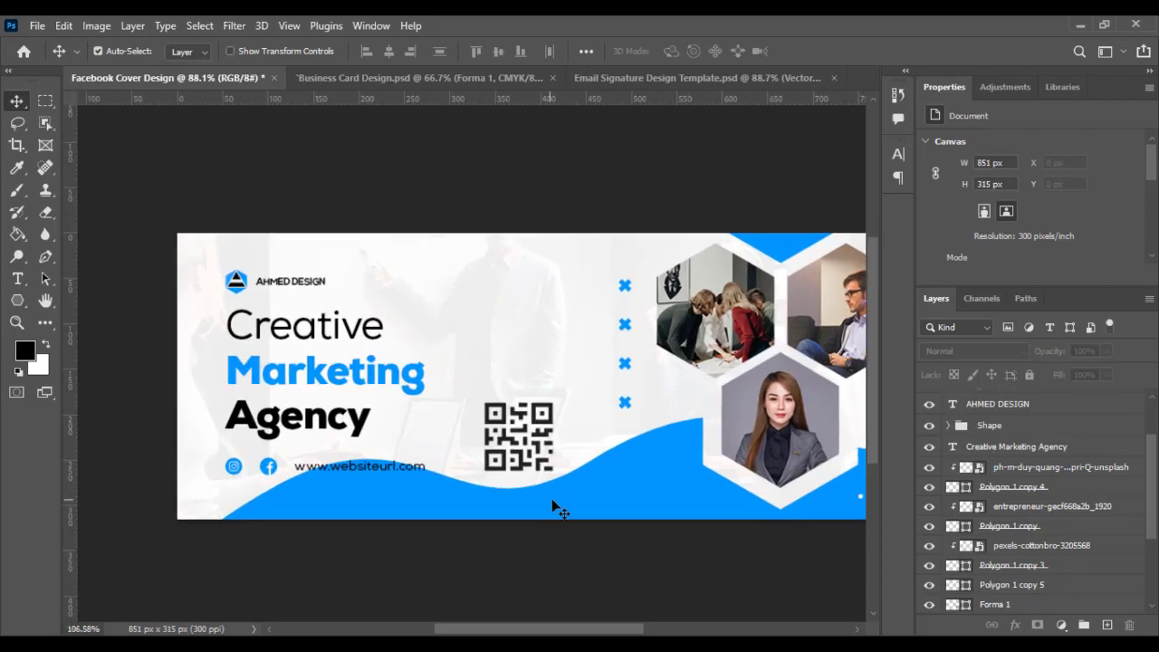
pyautogui.scroll(-1, 512, 427)
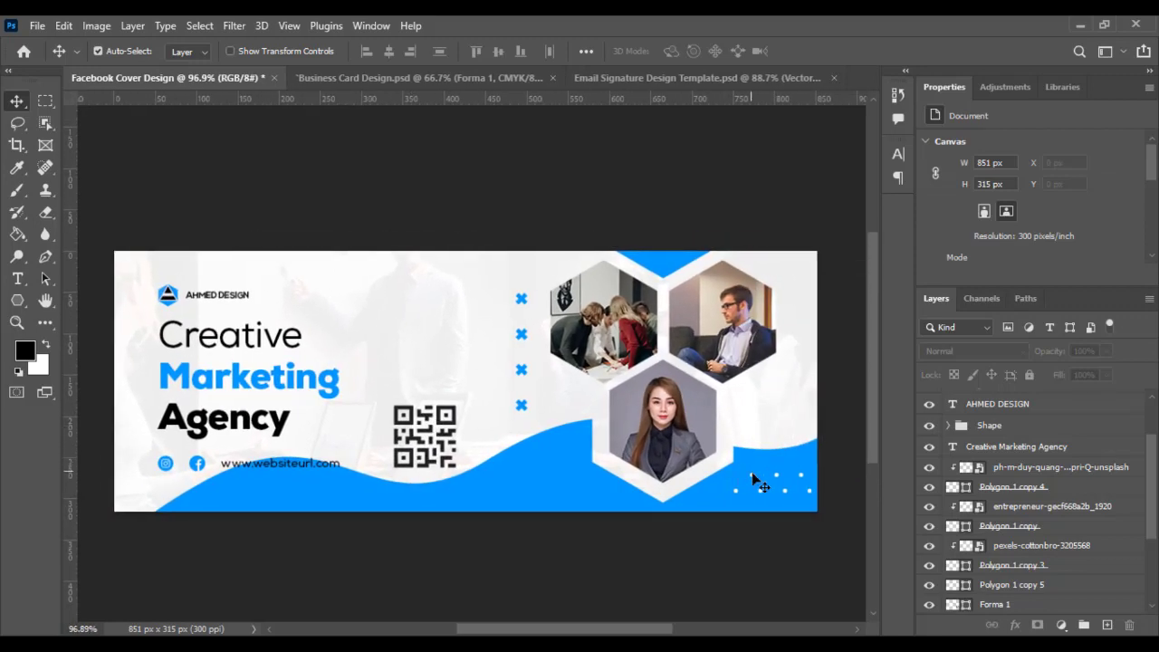
pyautogui.moveTo(754, 483); pyautogui.dragTo(468, 312)
pyautogui.hotkey('ctrl', 't')
pyautogui.moveTo(593, 294); pyautogui.dragTo(494, 456)
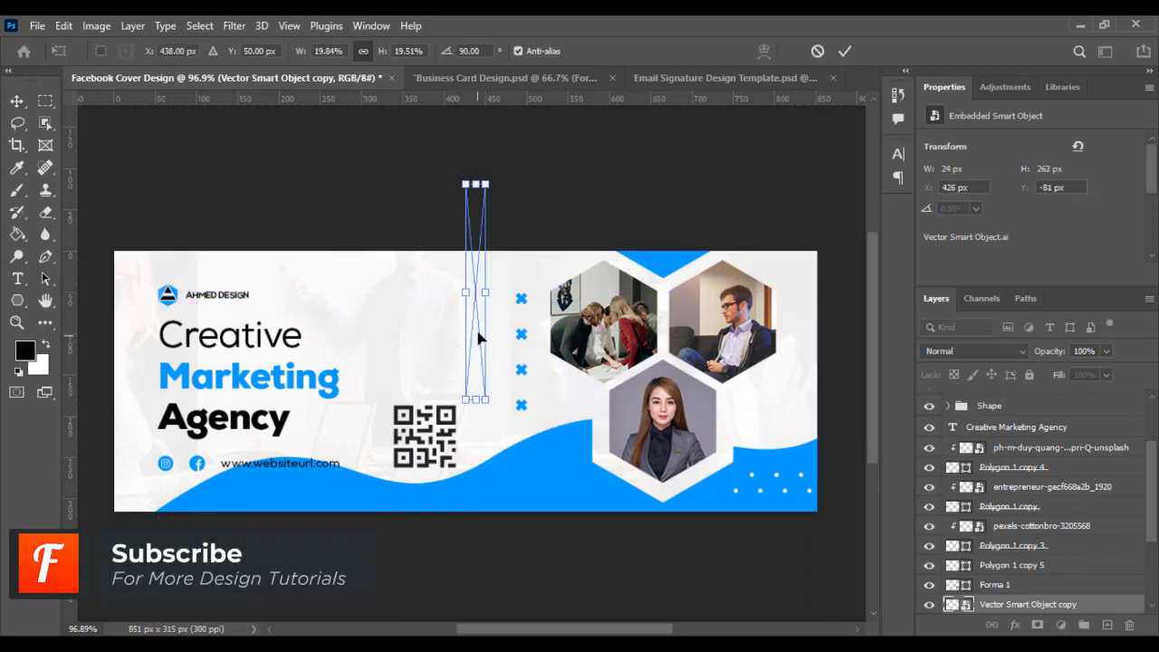
pyautogui.moveTo(480, 338); pyautogui.dragTo(430, 269)
pyautogui.press('Return')
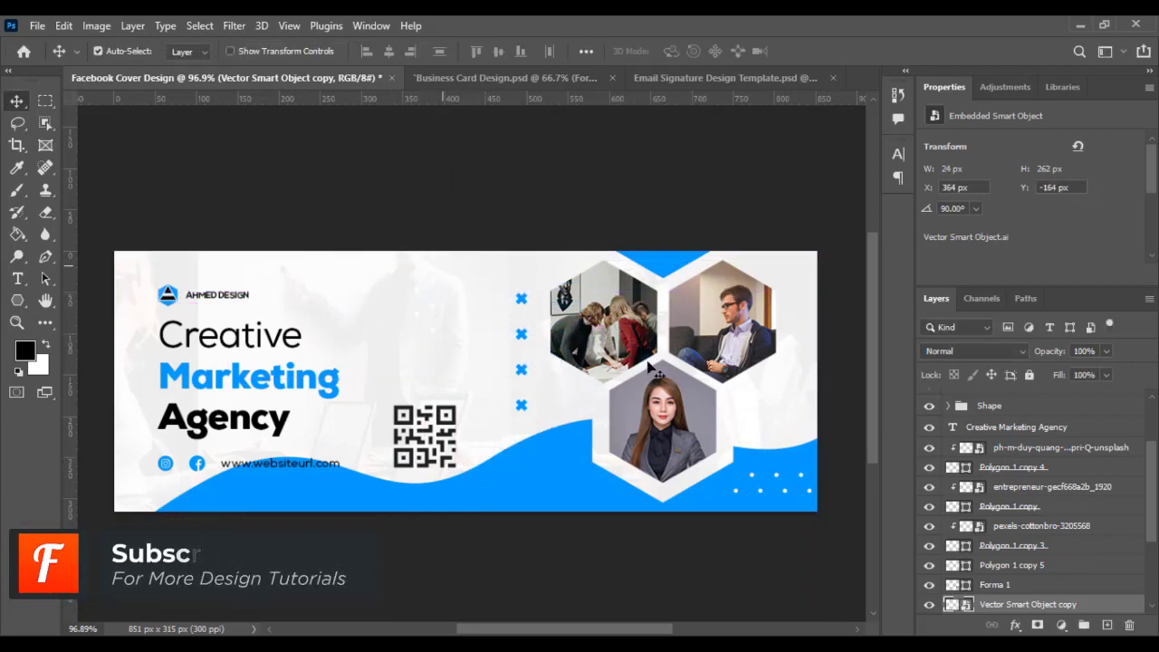
# Give the vertical dot copy a blue Color Overlay layer style.
pyautogui.scroll(-3, 1005, 543)
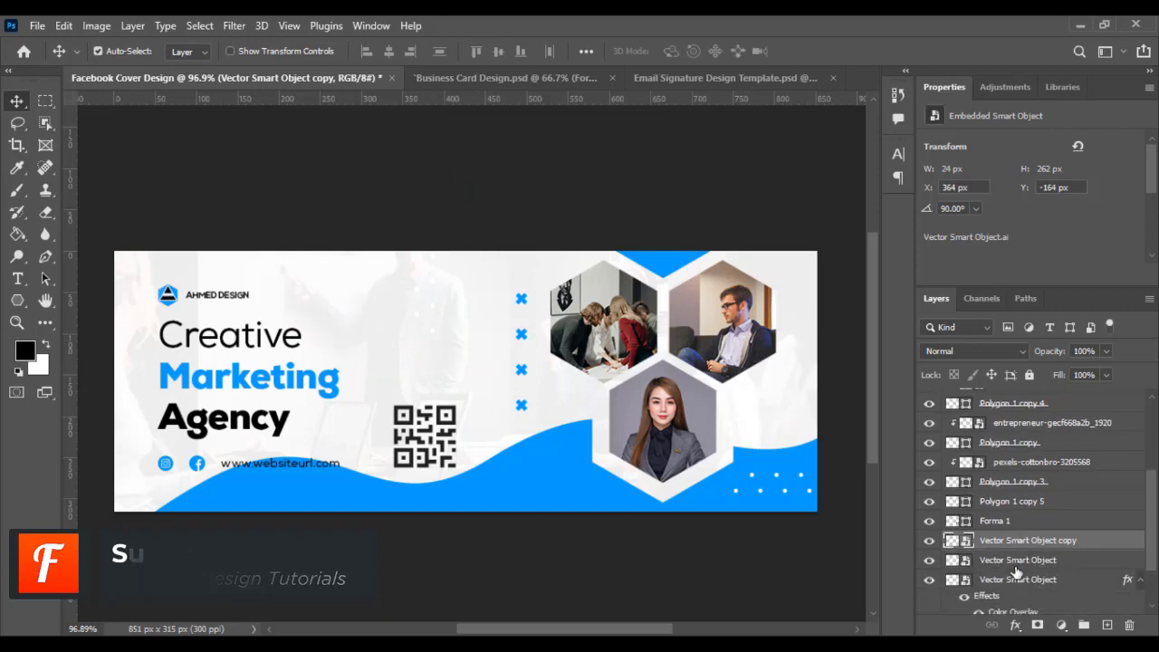
pyautogui.rightClick(1029, 541)
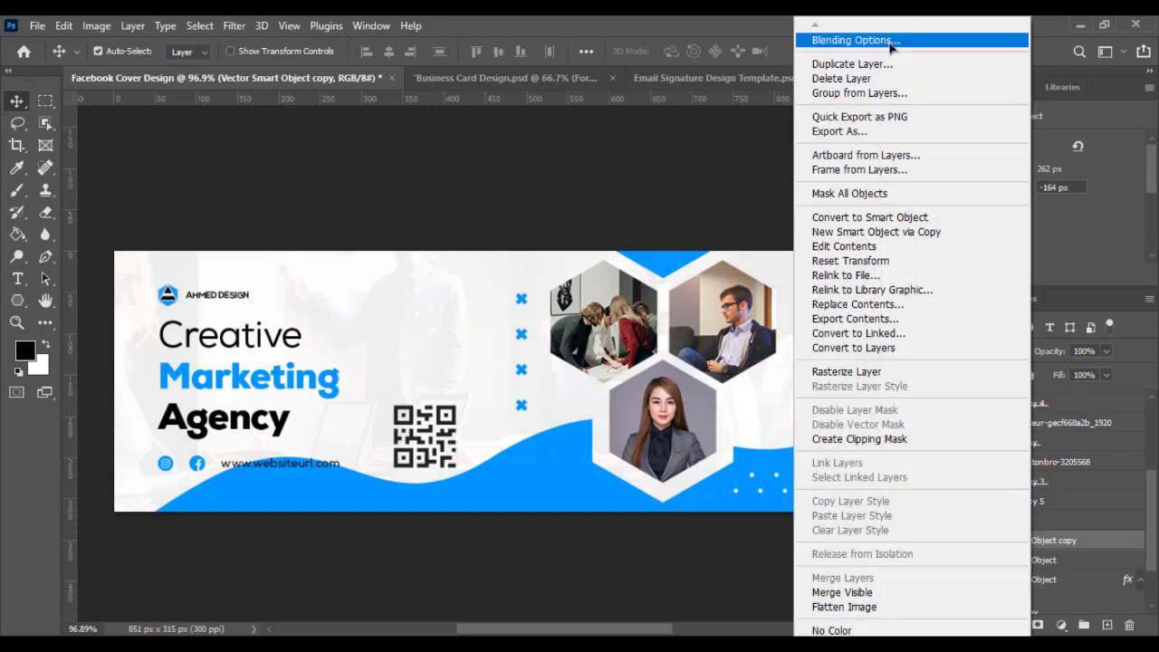
pyautogui.click(842, 36)
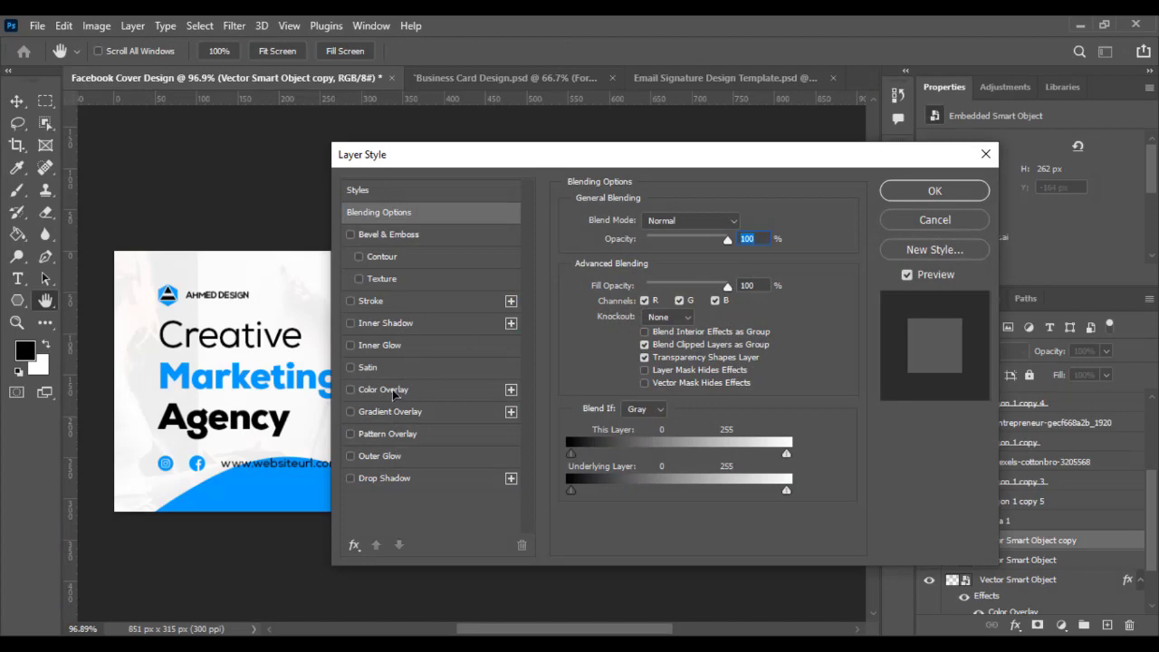
pyautogui.click(383, 389)
pyautogui.click(935, 190)
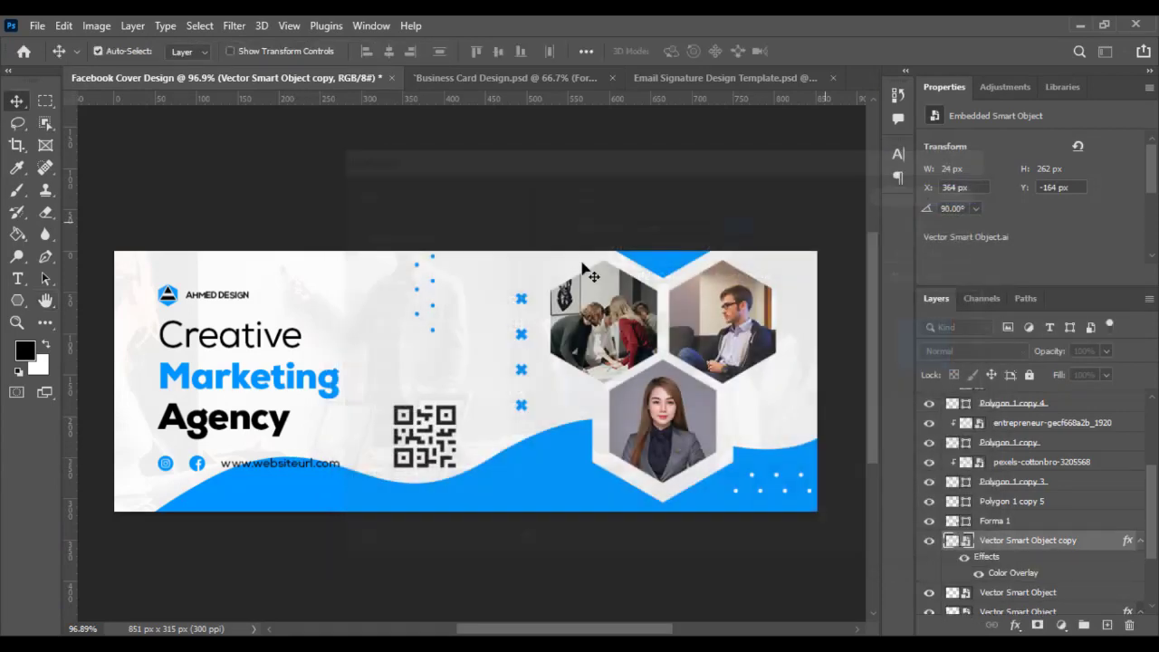
pyautogui.scroll(2, 181, 322)
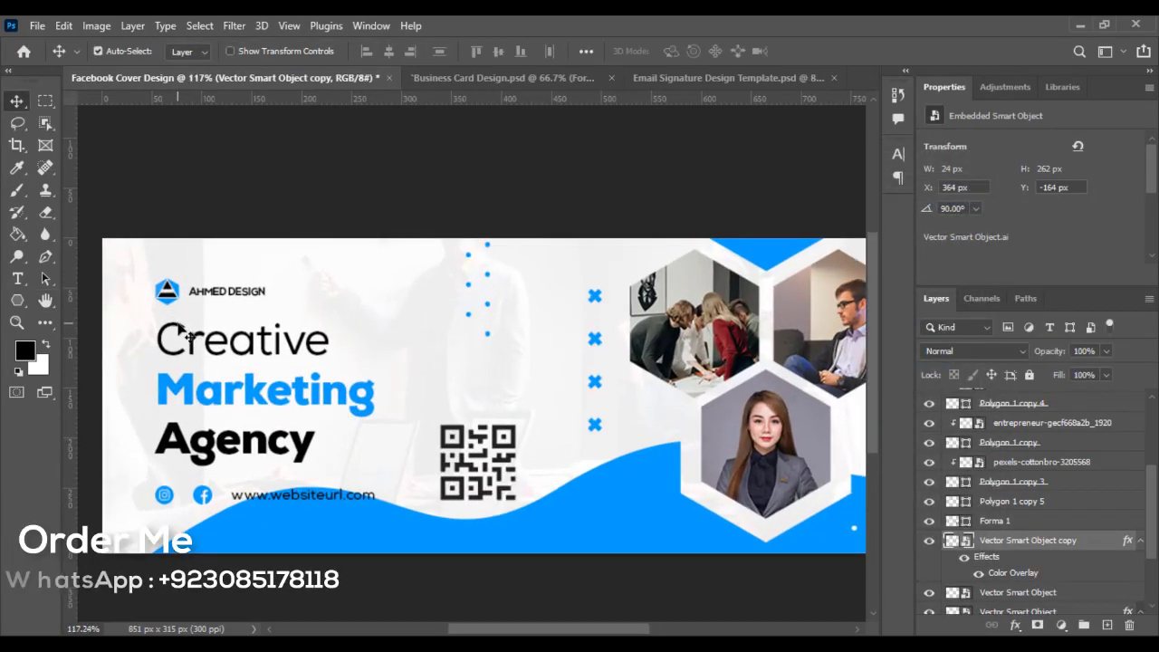
pyautogui.scroll(-1, 192, 327)
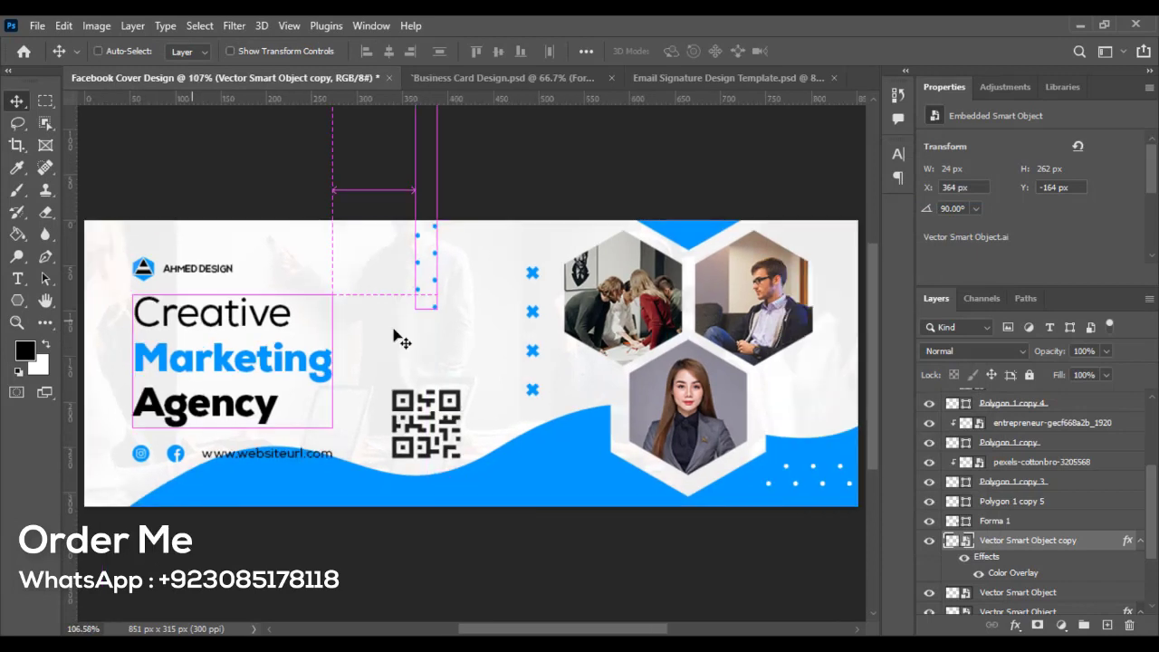
pyautogui.click(498, 179)
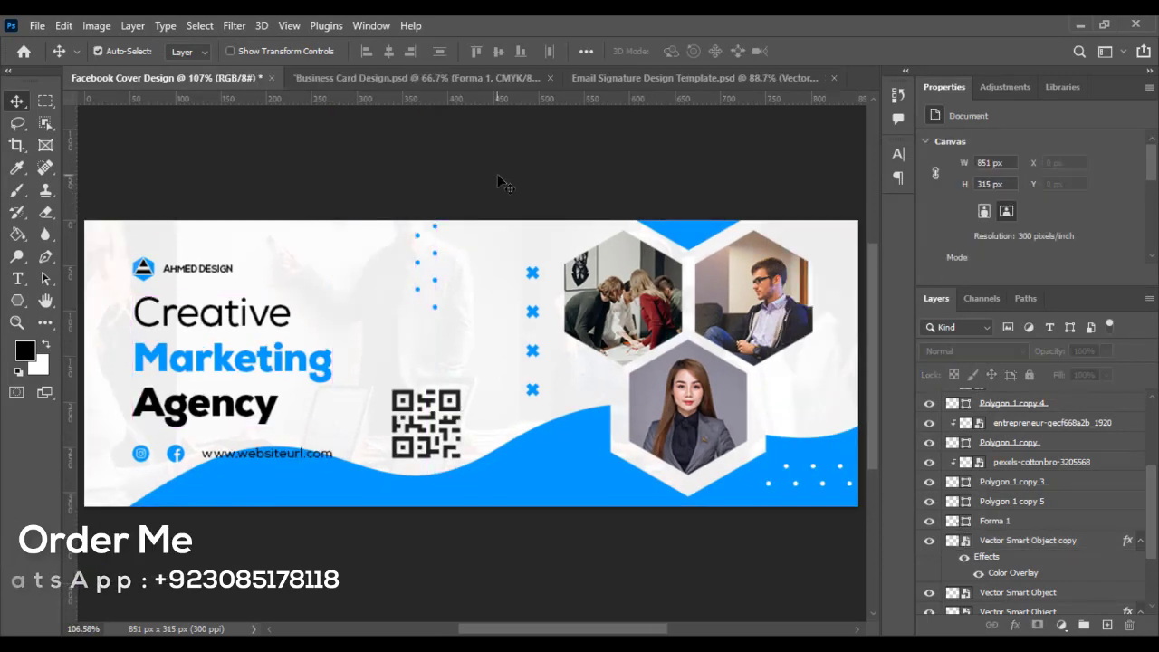